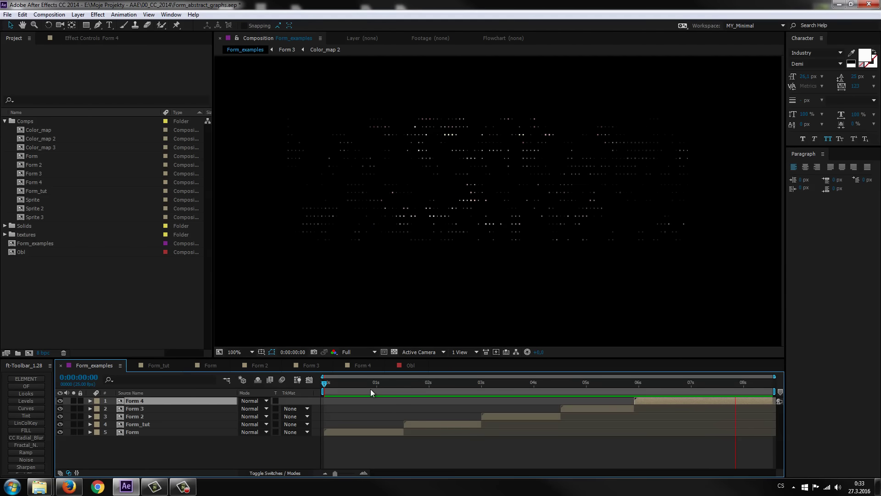
Open the Obl reference composition with the HUD montage footage
click(410, 366)
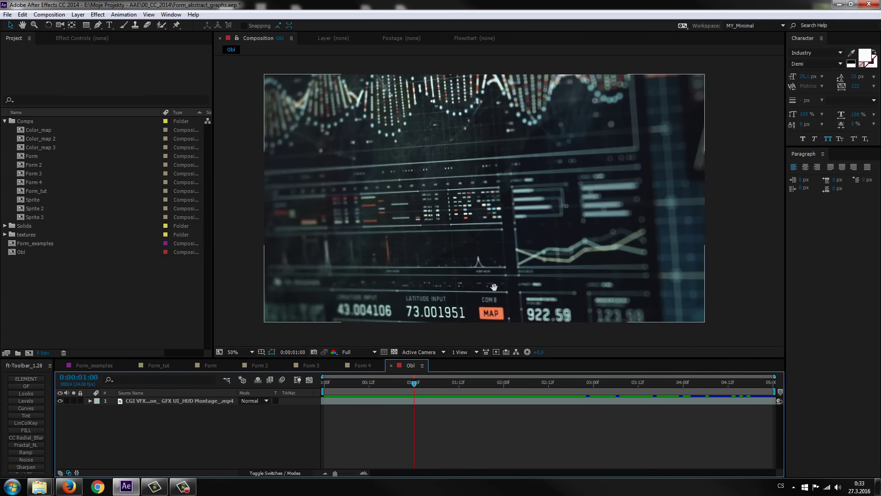
Scrub the HUD footage back and forth, up to 0:00:02:16, adjusting the view
drag(473, 276, 485, 285)
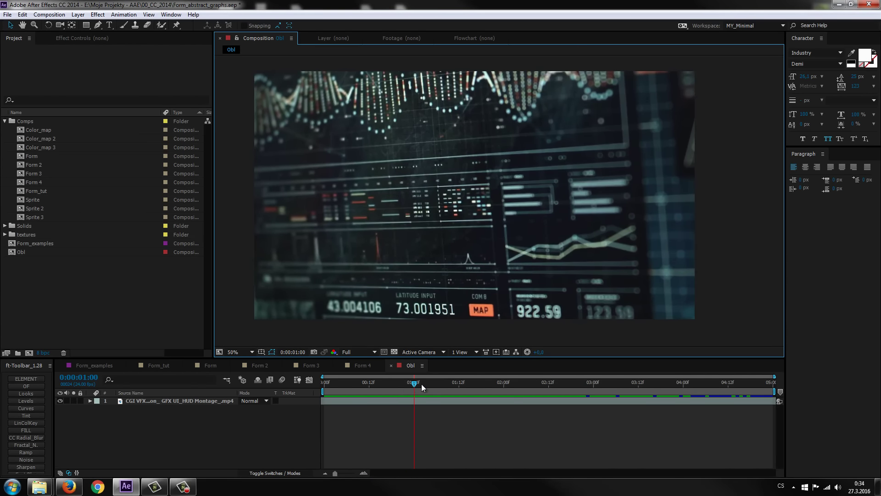
mouse_move(421, 384)
mouse_down()
mouse_move(405, 397)
mouse_move(370, 400)
mouse_up()
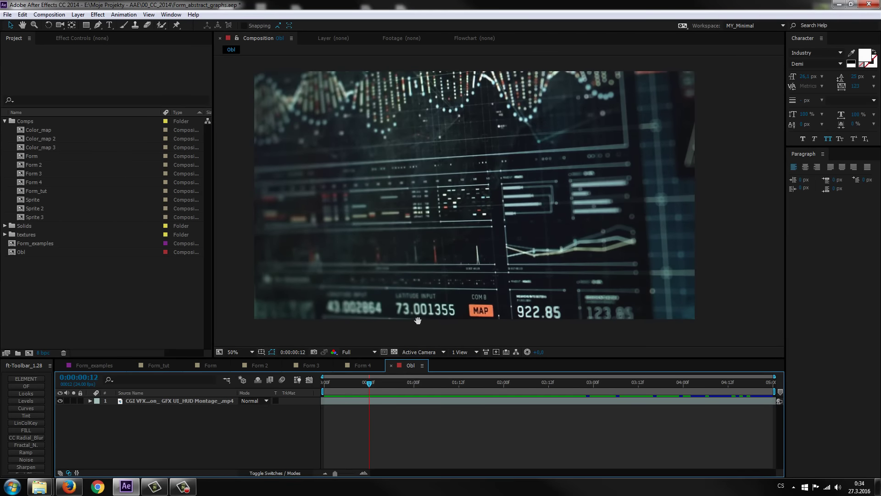
drag(417, 321, 425, 323)
mouse_move(370, 387)
mouse_down()
mouse_move(361, 389)
mouse_move(378, 387)
mouse_up()
drag(436, 310, 465, 300)
mouse_move(373, 383)
mouse_down()
mouse_move(489, 387)
mouse_move(415, 397)
mouse_move(535, 393)
mouse_move(494, 398)
mouse_up()
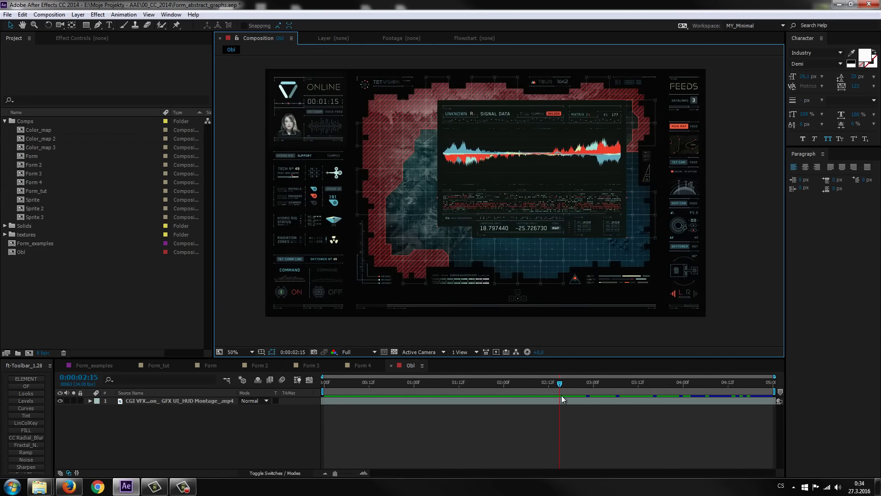
drag(494, 398, 586, 398)
drag(462, 321, 465, 319)
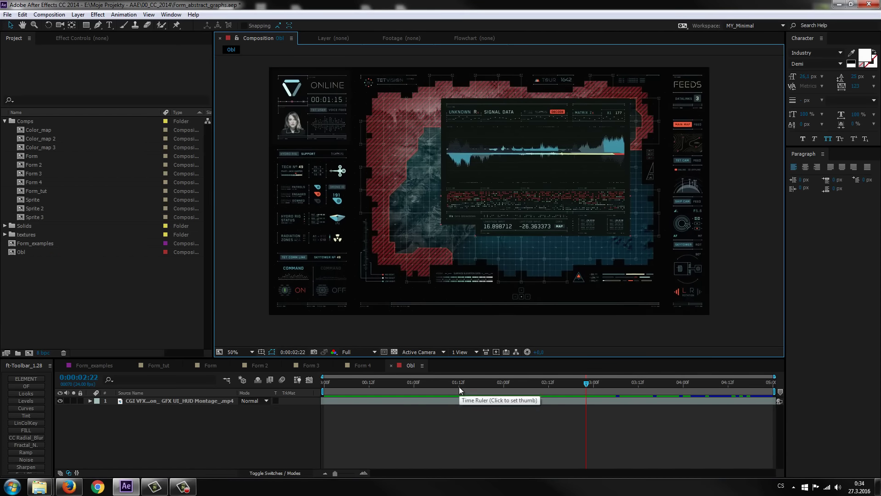
drag(460, 387, 564, 389)
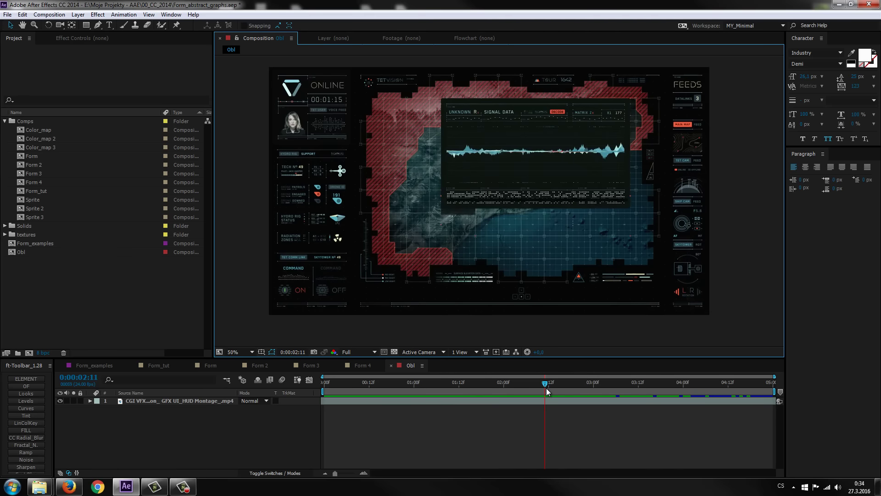
Zoom the HUD frame to full size, then switch to the Form composition and scrub it
drag(491, 294, 500, 302)
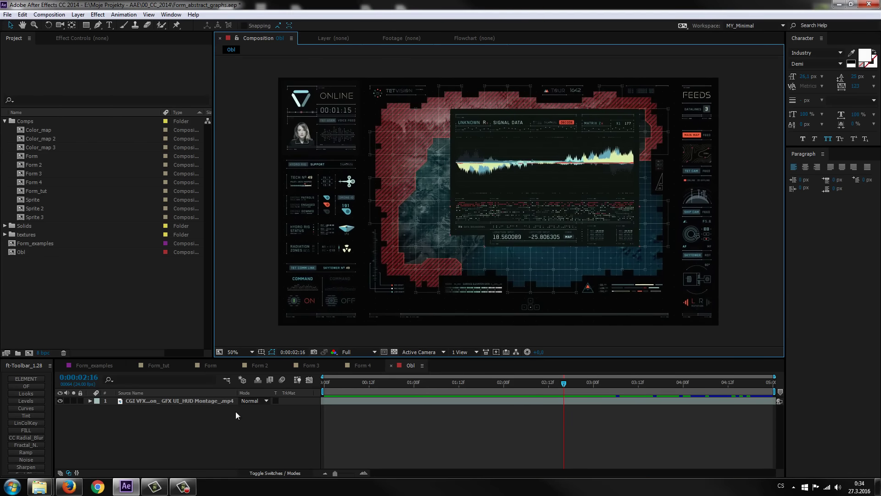
scroll(474, 255, up, 1)
scroll(419, 309, down, 1)
drag(432, 293, 426, 292)
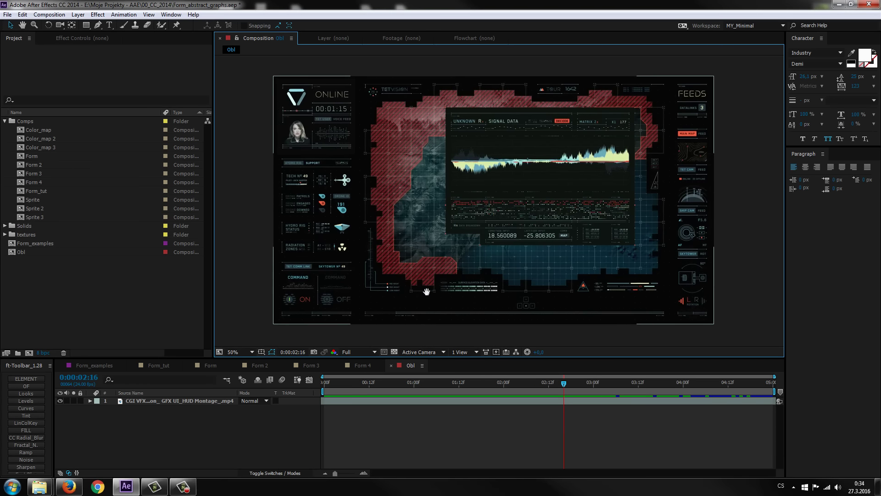
scroll(427, 292, up, 1)
scroll(426, 298, down, 1)
drag(484, 274, 484, 273)
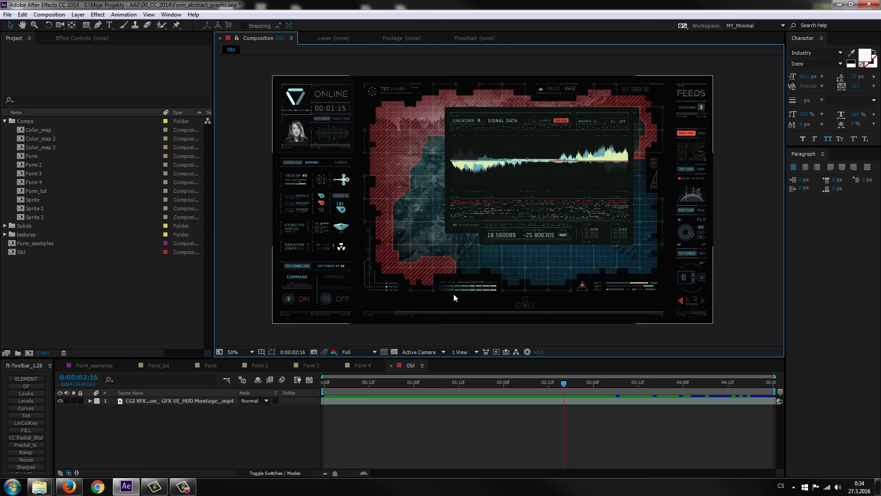
key(period)
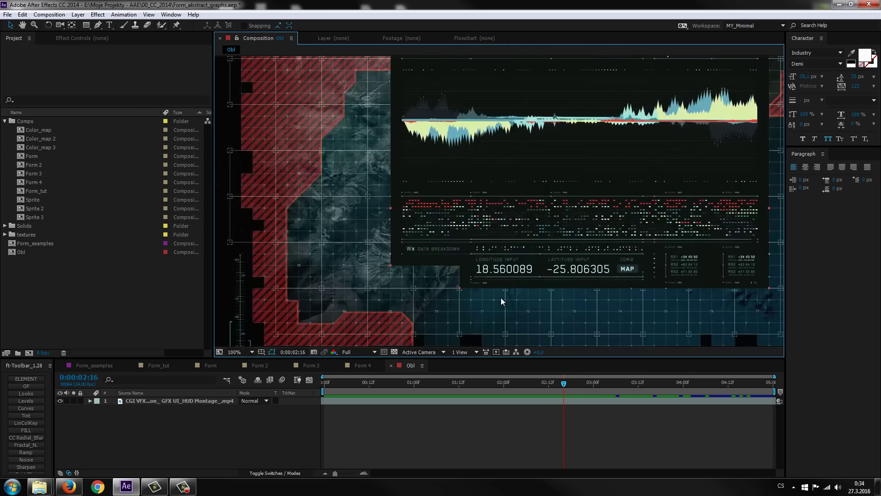
scroll(467, 294, down, 1)
scroll(473, 299, down, 1)
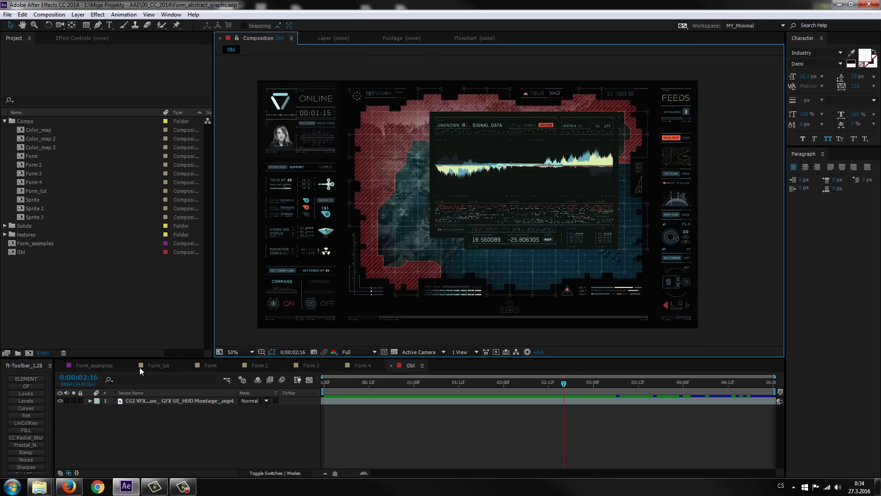
click(208, 366)
drag(355, 386, 425, 384)
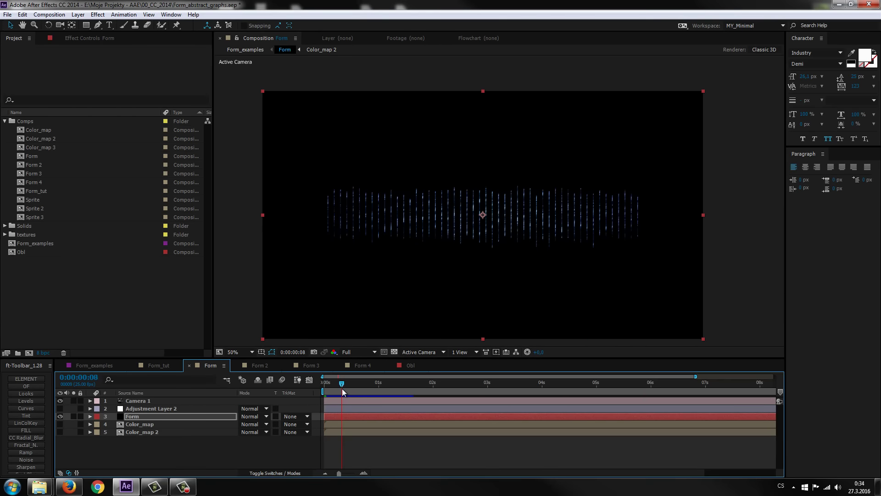
Preview the Form composition, then create a new 1920×1080, 25 fps composition named F
key(KP_0)
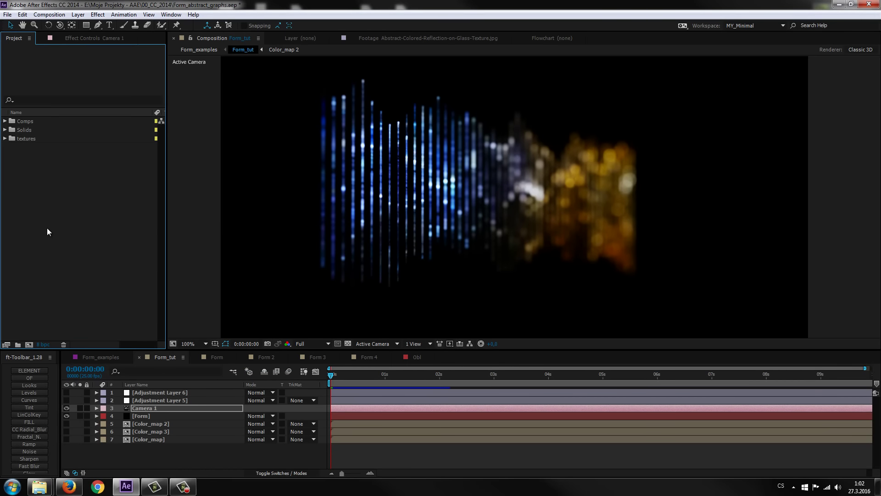
click(59, 14)
click(60, 20)
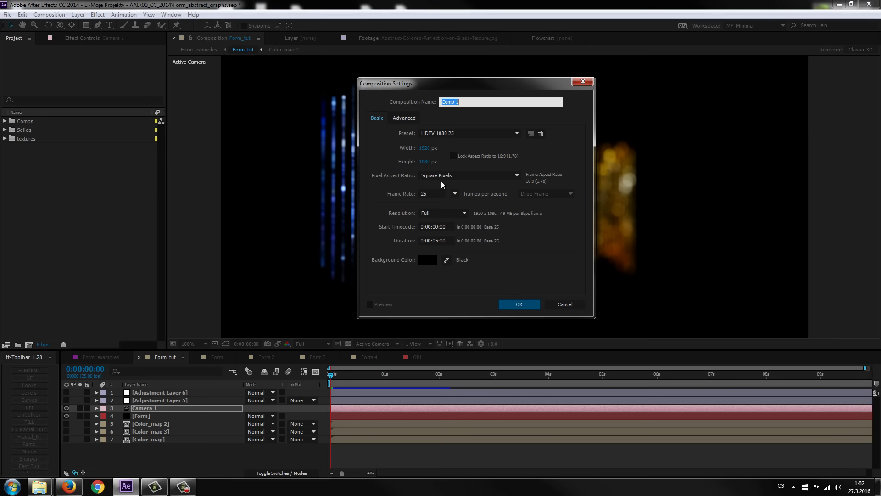
text(F)
key(Return)
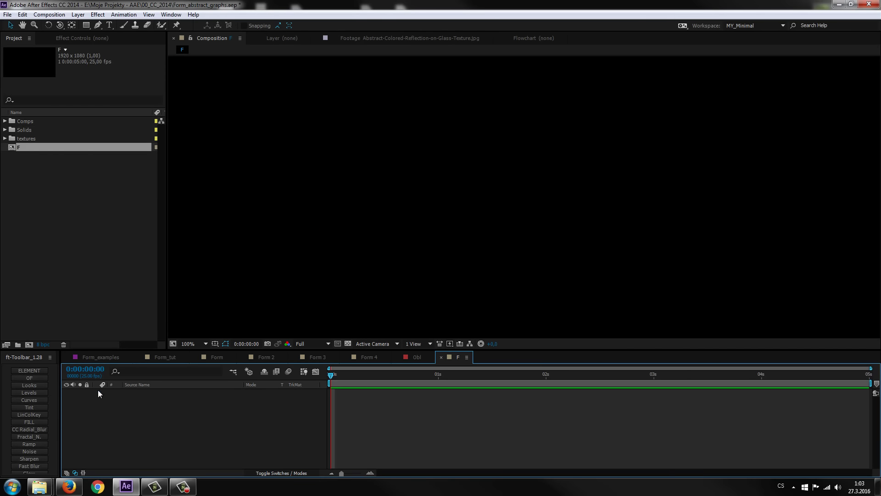
Add a solid layer named Form and start applying Effect > Trapcode > Form
right_click(111, 398)
mouse_move(137, 298)
click(274, 325)
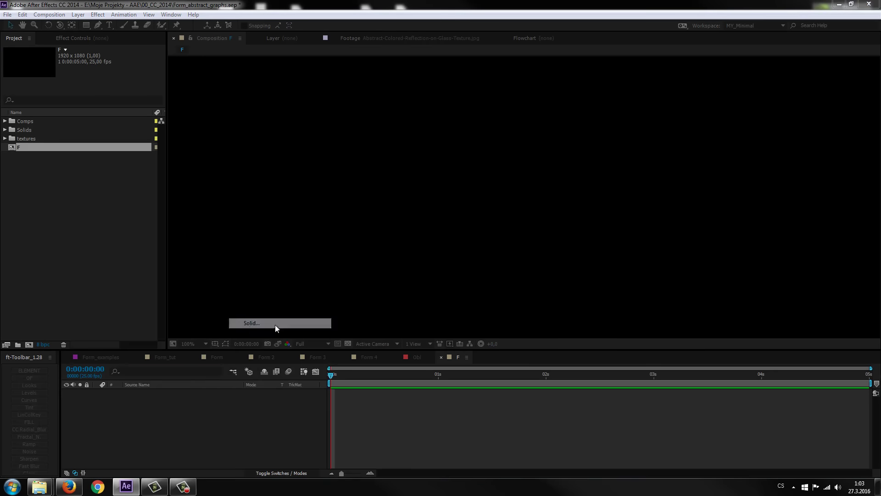
text(Form)
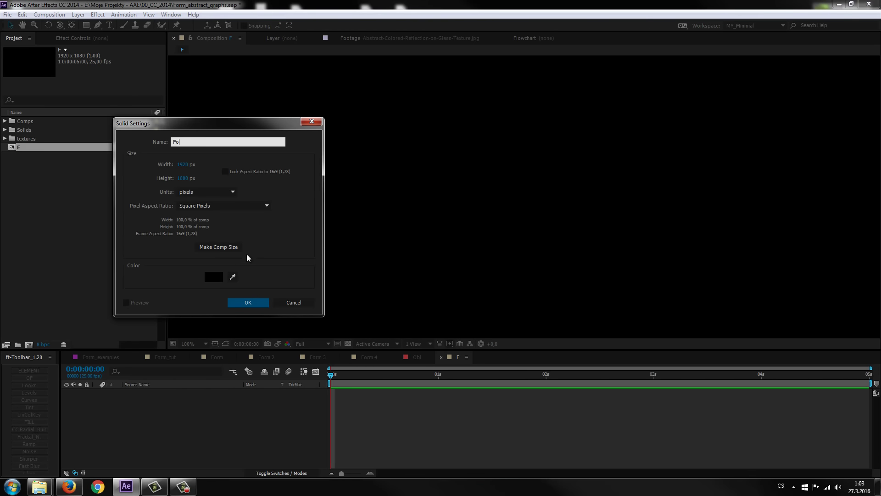
key(Return)
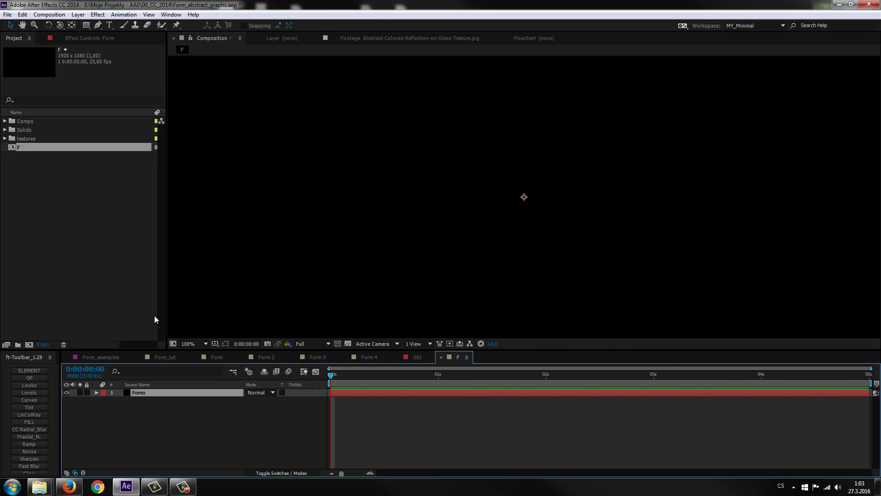
click(98, 15)
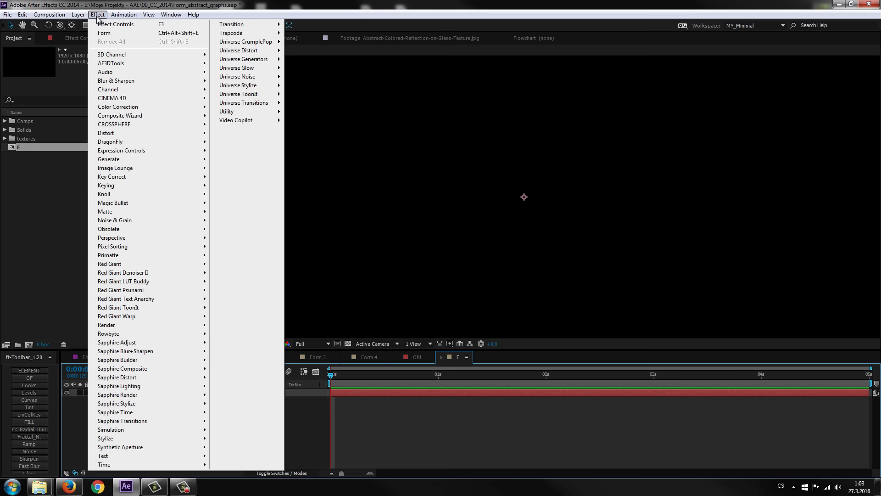
mouse_move(239, 32)
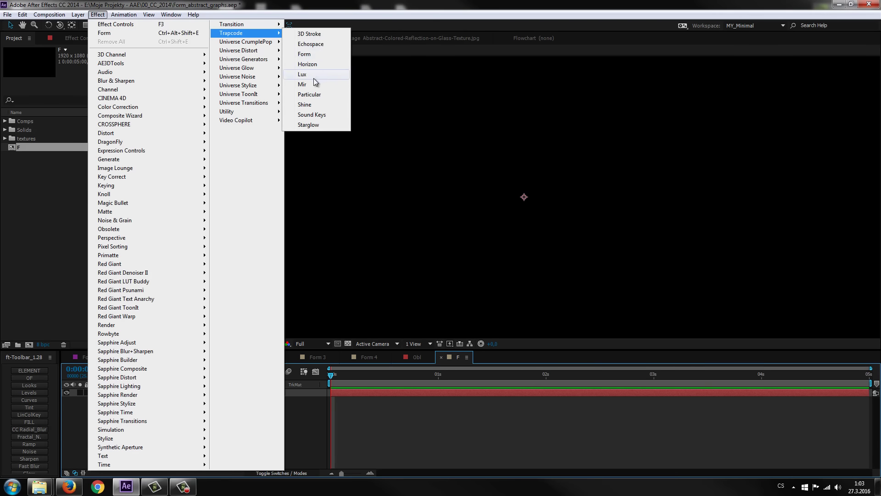
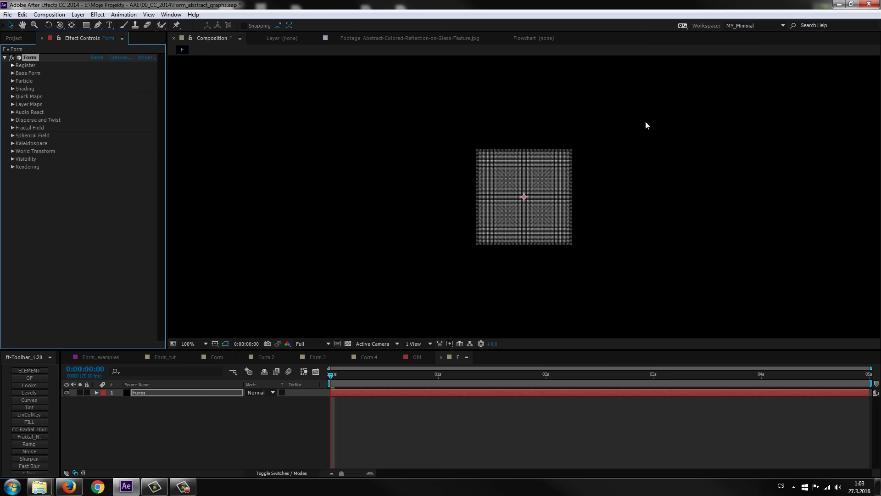
Select the Form layer and set its Base Form Size X to 1300
scroll(518, 206, down, 2)
scroll(519, 206, up, 2)
click(144, 395)
click(12, 73)
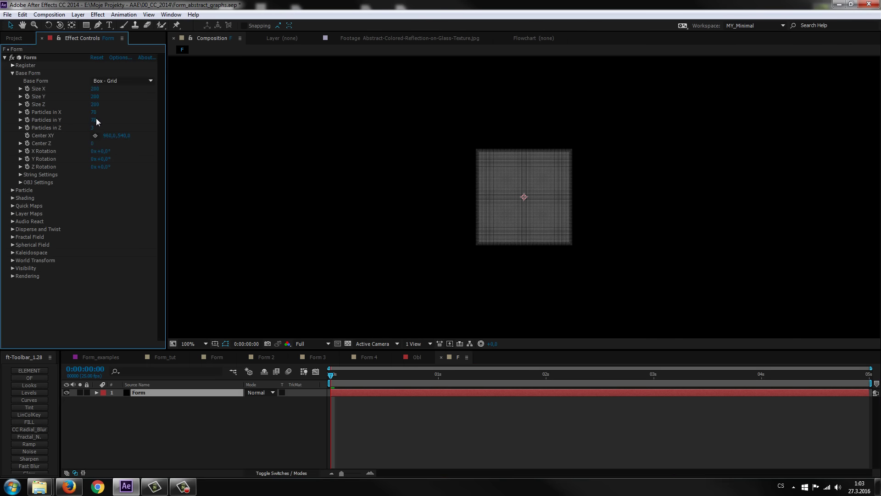
click(94, 90)
text(13)
text(0)
key(Return)
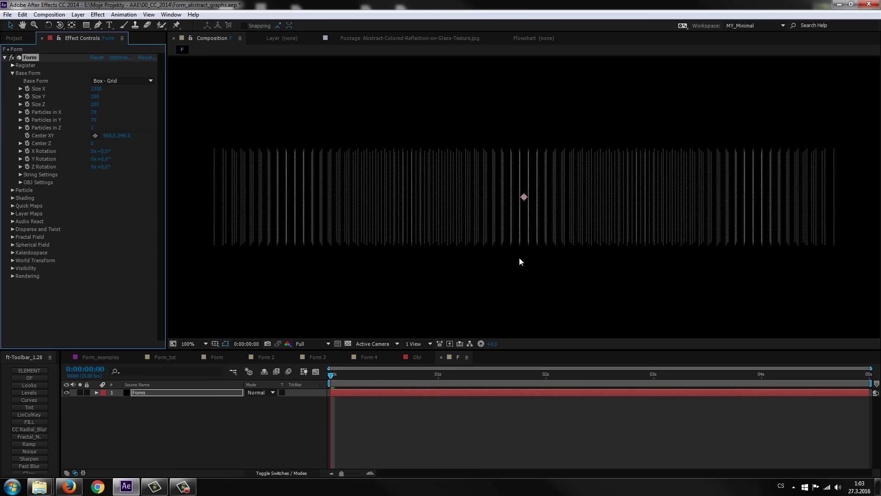
Add a new camera layer to the composition with default settings
right_click(188, 405)
mouse_move(209, 306)
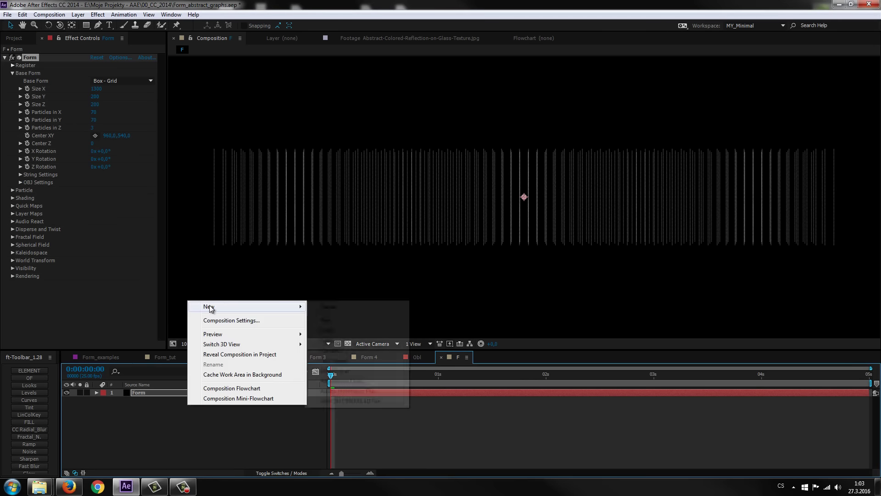
click(339, 351)
key(Return)
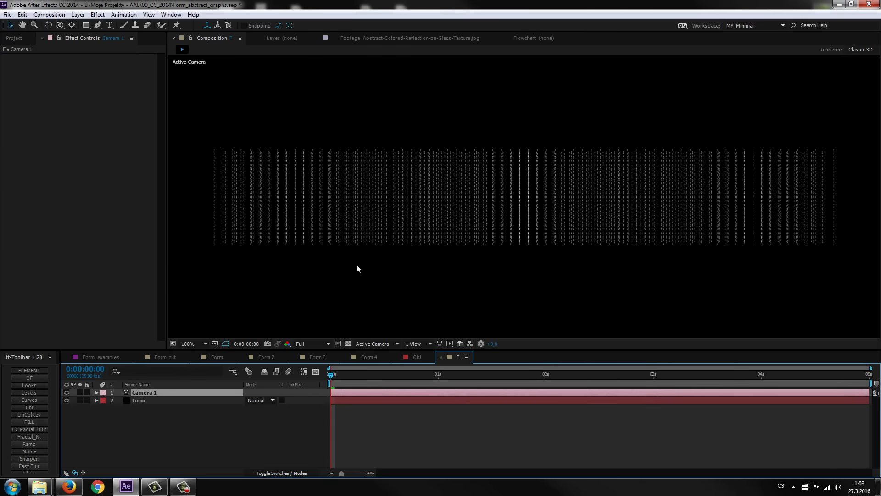
Orbit the camera to view the bar grid in perspective, then return to the front view
key(c)
drag(361, 262, 493, 258)
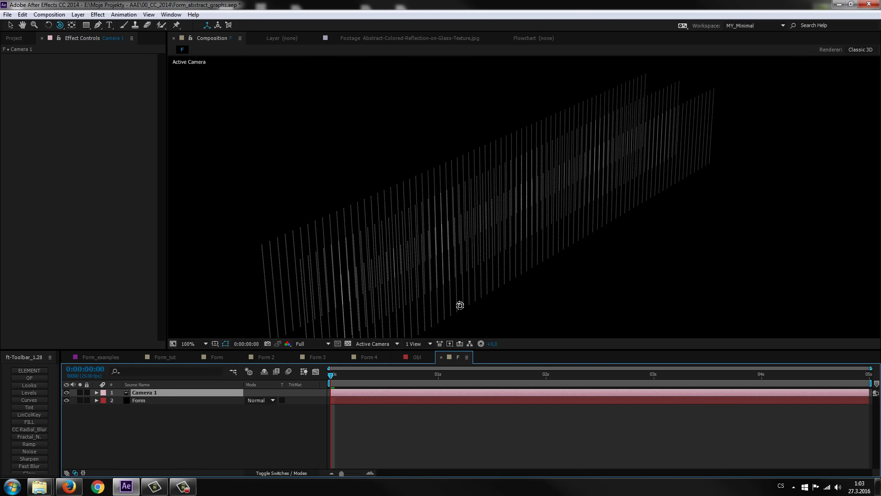
key(comma)
drag(558, 274, 507, 269)
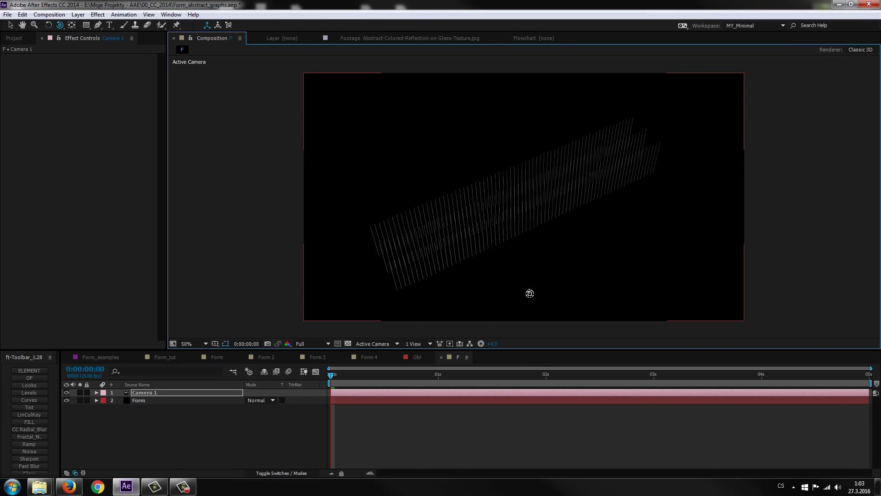
key(ctrl+z)
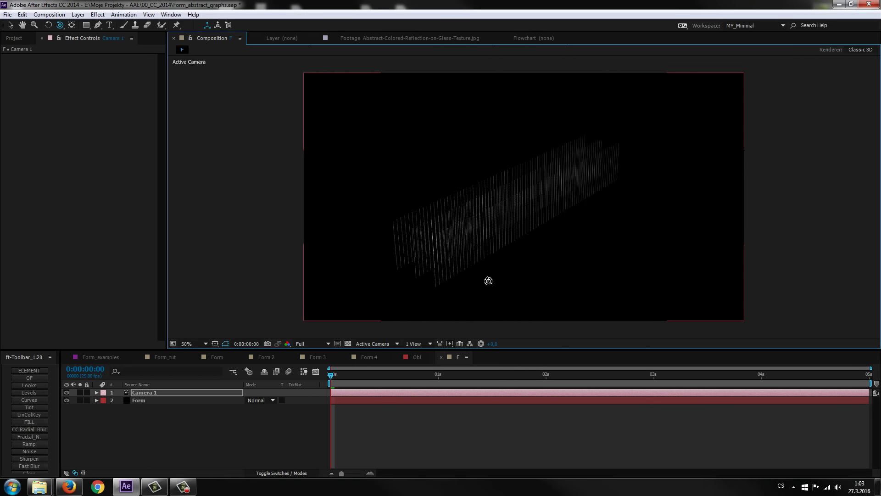
key(ctrl+shift+z)
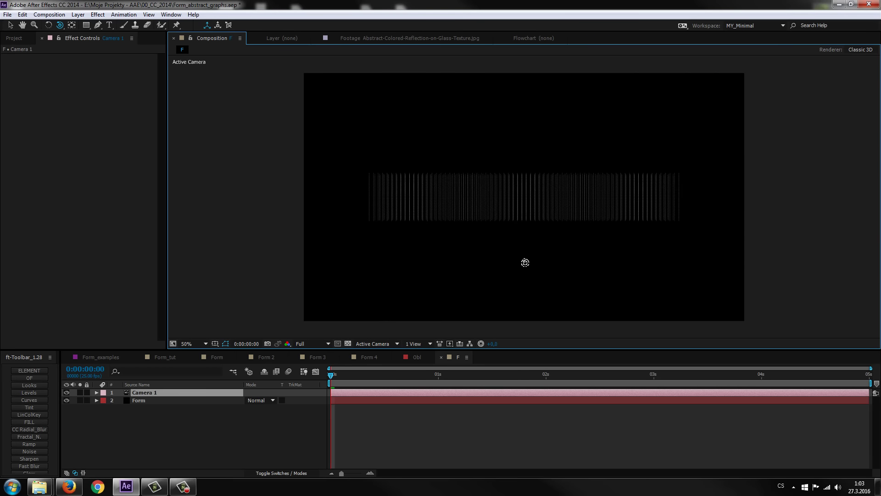
Set Form's Particles in Z to 1 and Size Z to 0, then view at 100%
click(152, 400)
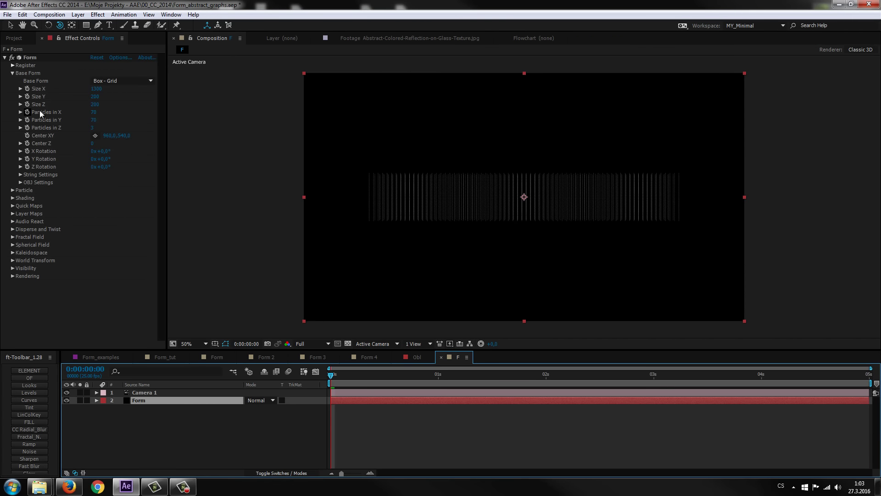
click(92, 128)
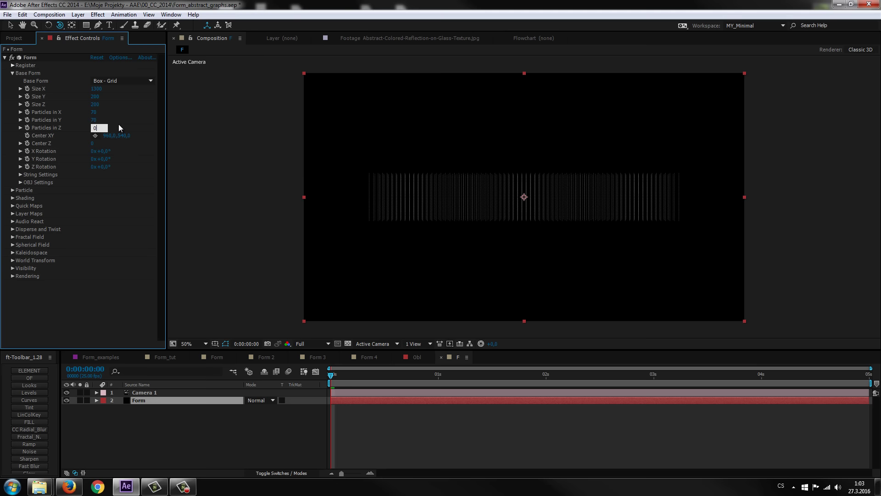
key(Return)
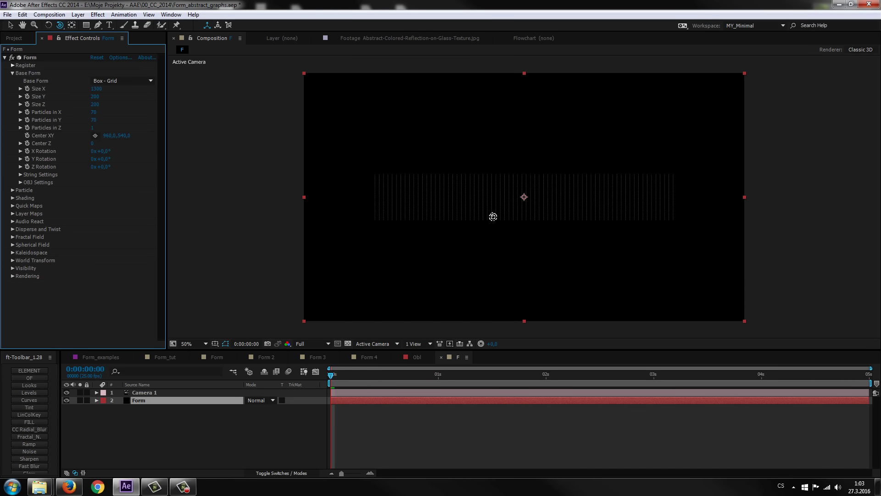
key(v)
click(94, 105)
text(0)
key(Return)
key(slash)
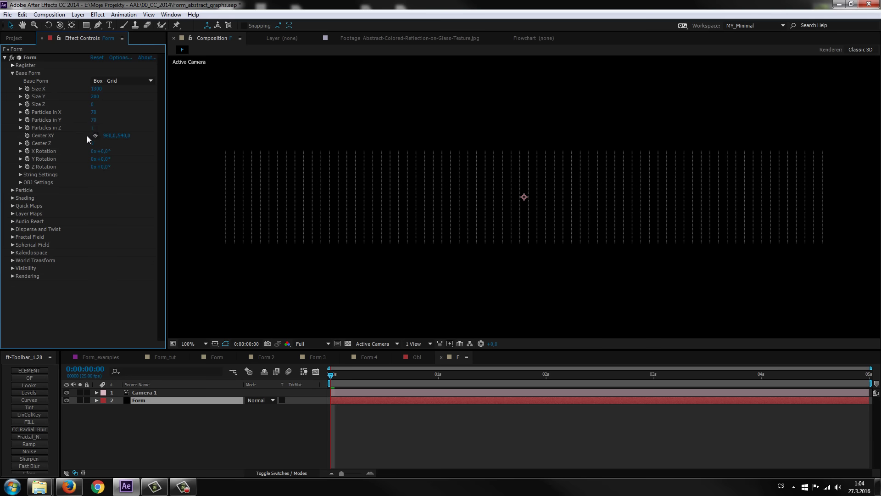
Switch Form's Particle Type to Streaklet, then back to Sphere
click(13, 191)
click(103, 197)
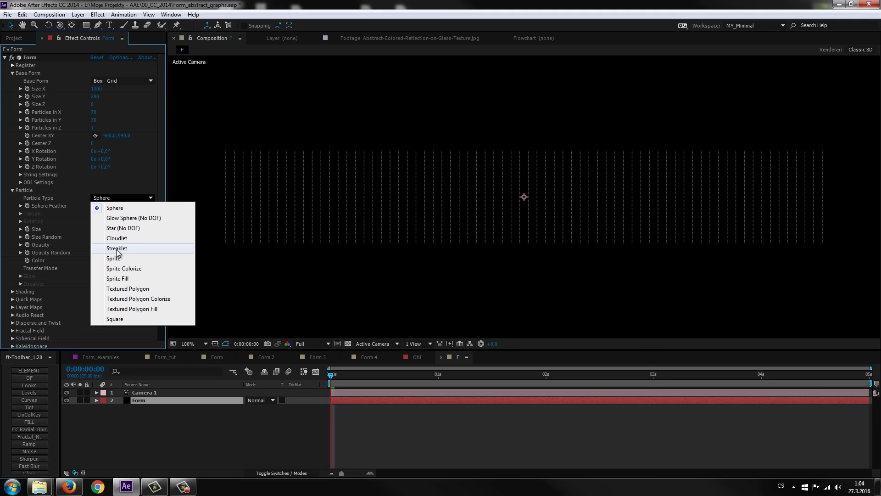
click(116, 250)
click(118, 198)
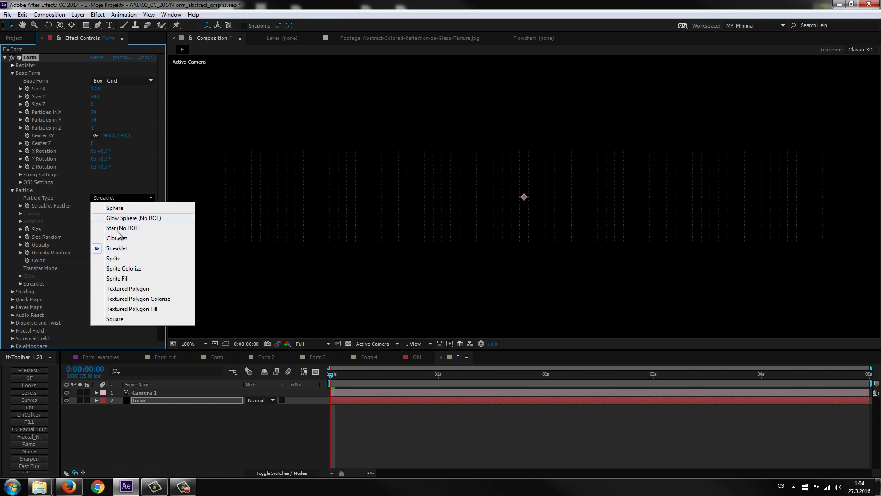
click(118, 209)
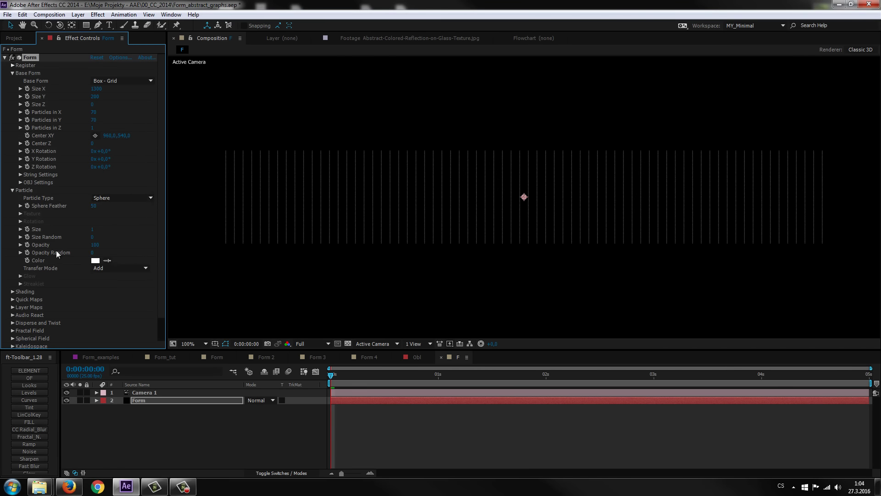
click(119, 198)
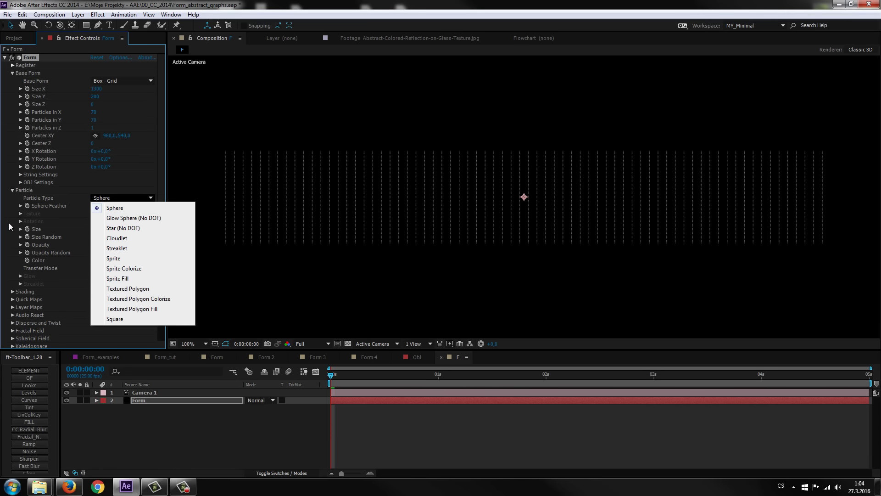
Browse the Form 2, Form 3, Form and Form 4 examples, then enable Form 2's Polar layer
click(270, 357)
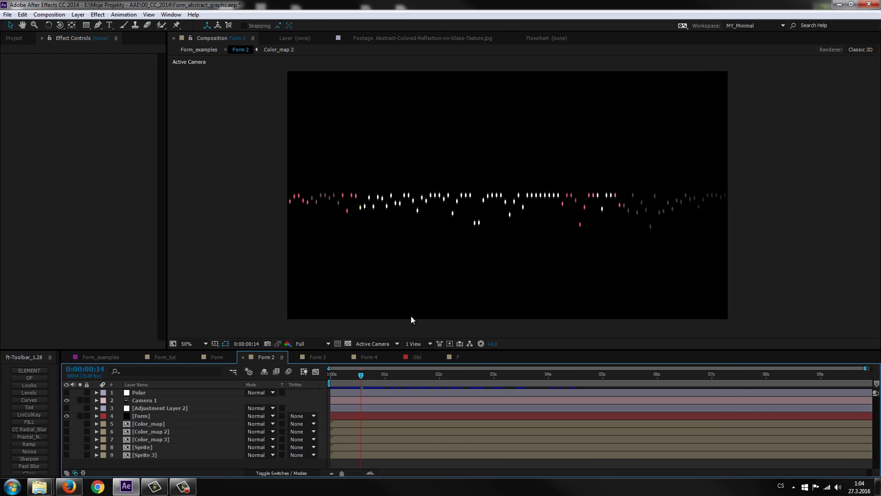
click(315, 357)
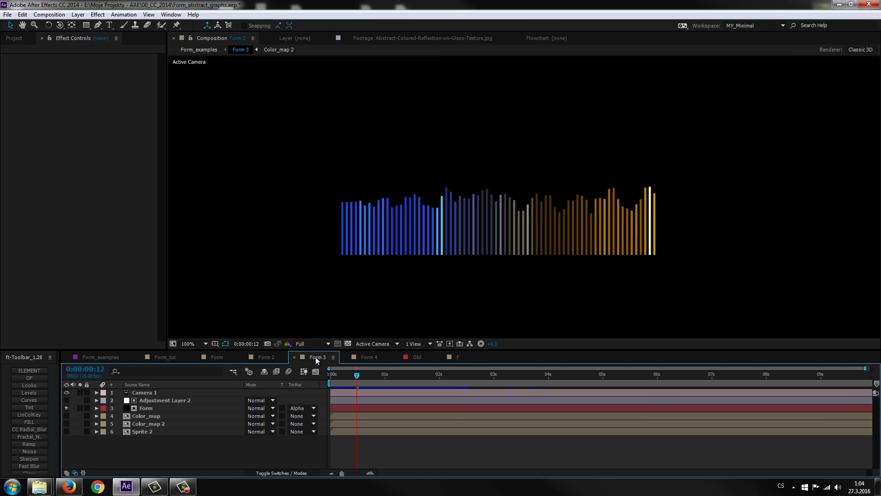
click(215, 357)
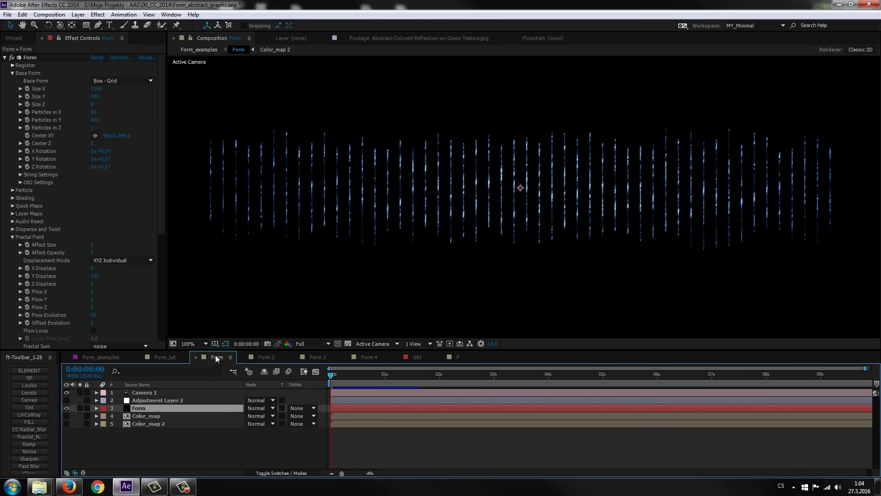
click(381, 357)
click(315, 357)
click(266, 356)
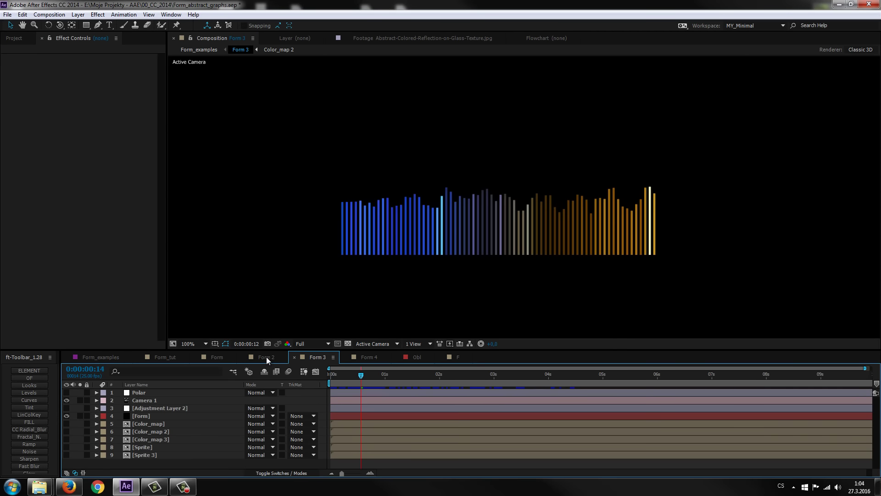
click(66, 393)
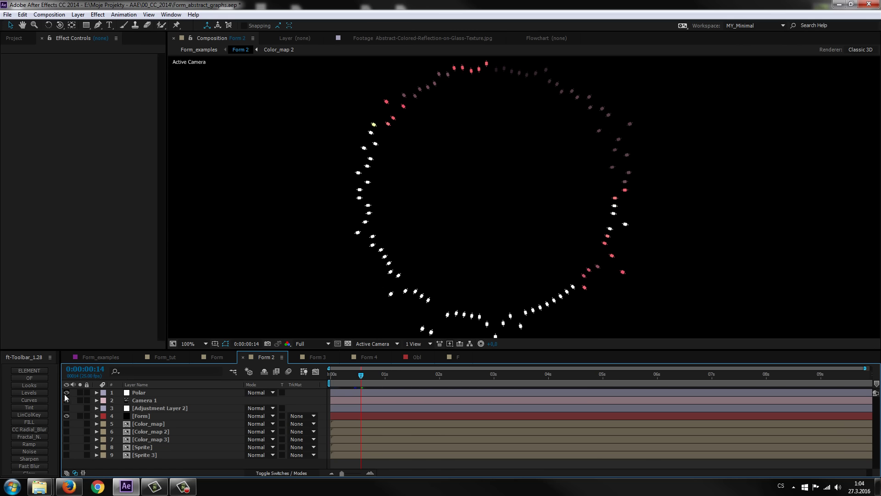
Open the Sprite precomp and zoom in to inspect its pill-shaped sprite shapes
double_click(148, 448)
scroll(467, 200, down, 2)
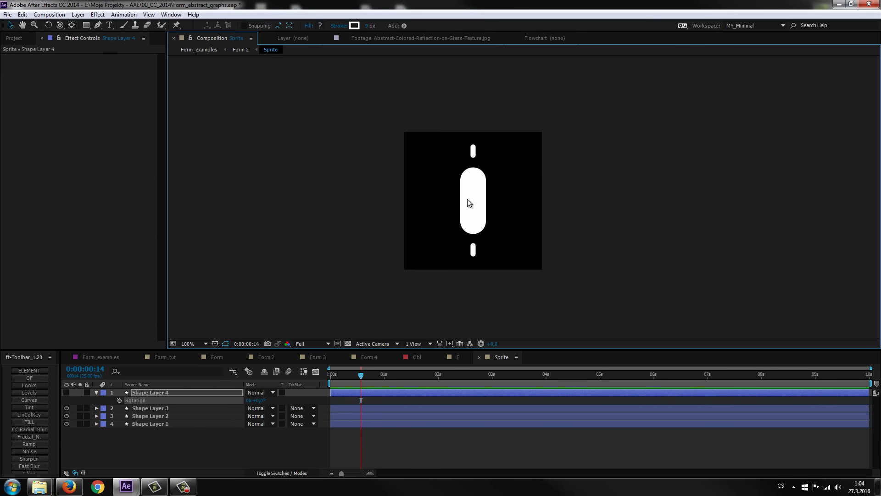
scroll(469, 227, up, 2)
drag(437, 215, 444, 220)
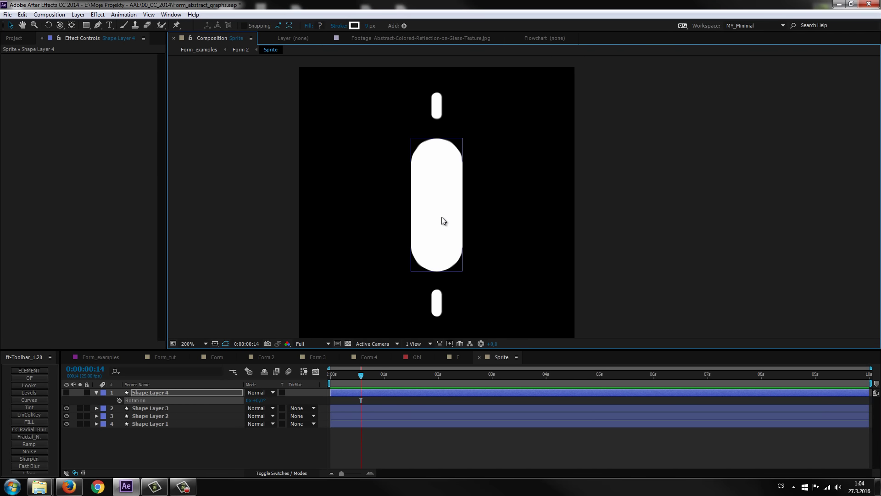
key(comma)
click(427, 190)
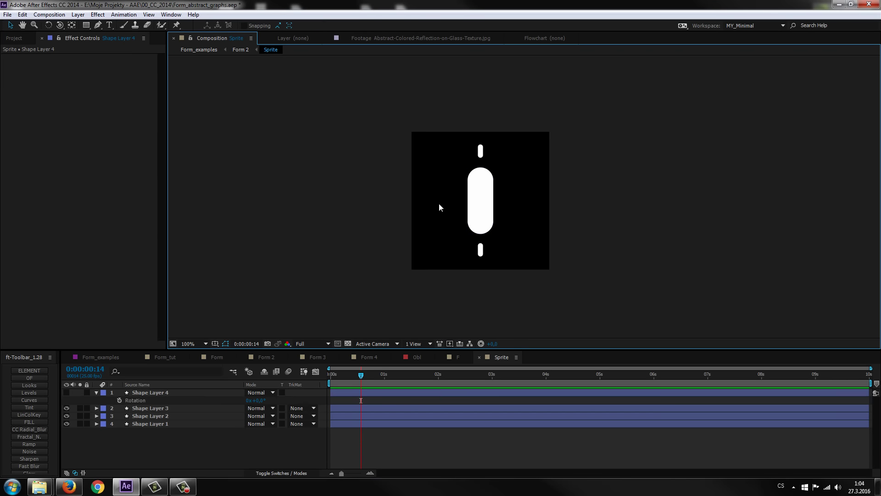
key(period)
click(439, 202)
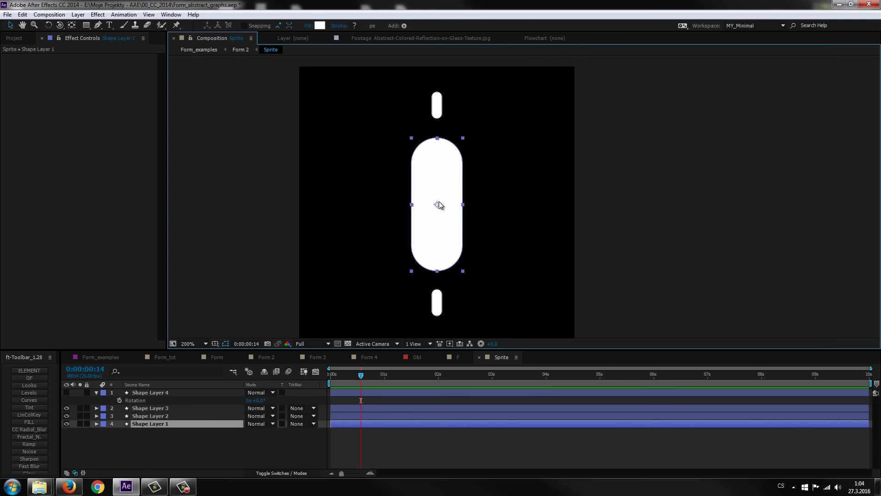
key(comma)
key(period)
Switch between the Form and Form 2 comps, then back to Sprite
click(216, 357)
click(260, 356)
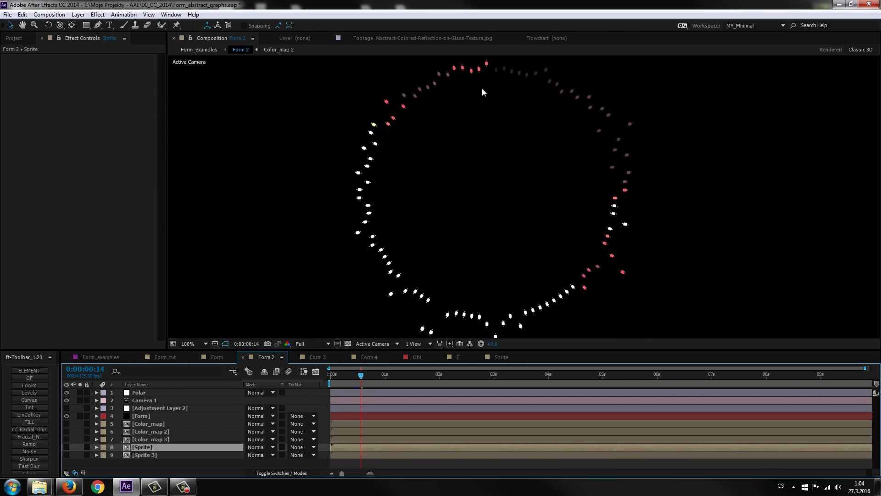
click(489, 359)
Review the F, Form 3, Form 2 and Form_tut example compositions
click(458, 357)
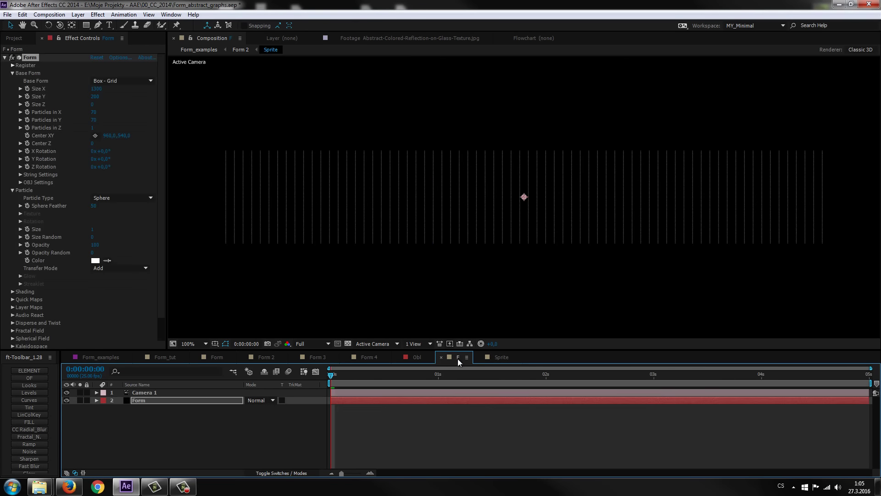
click(325, 357)
click(266, 357)
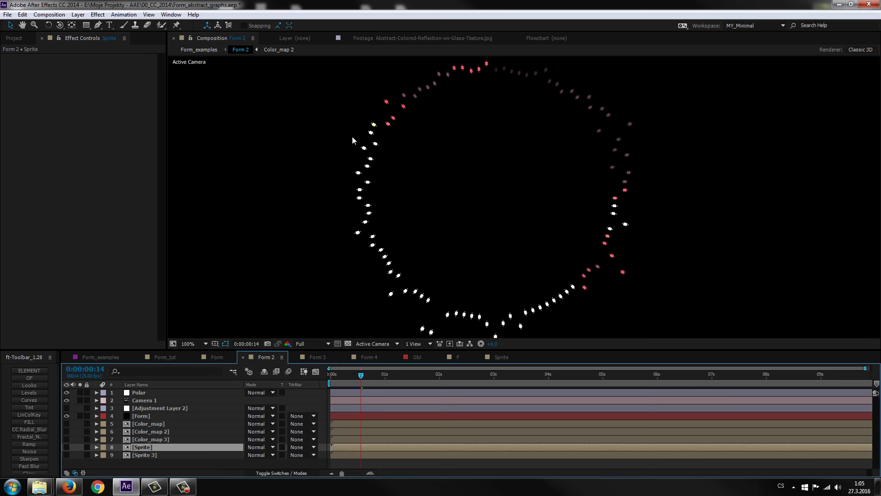
click(164, 358)
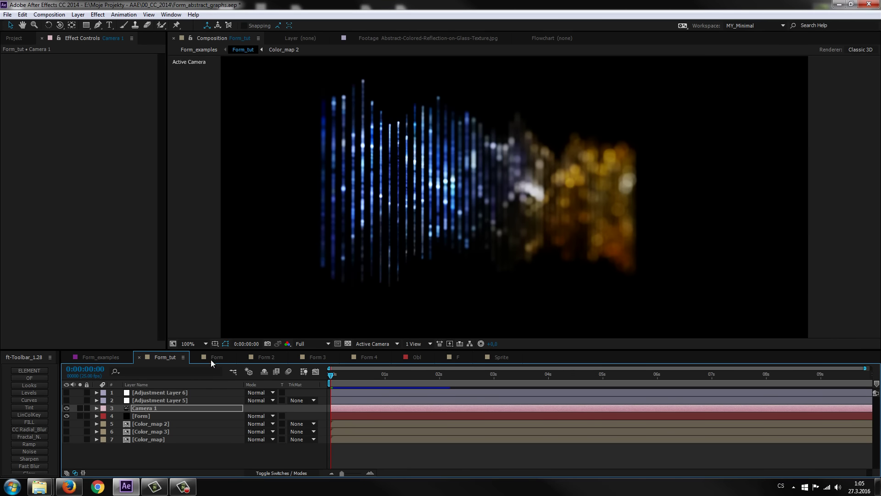
Return to comp F and leave Form's Particle Type unchanged, deselecting the Form layer
click(458, 357)
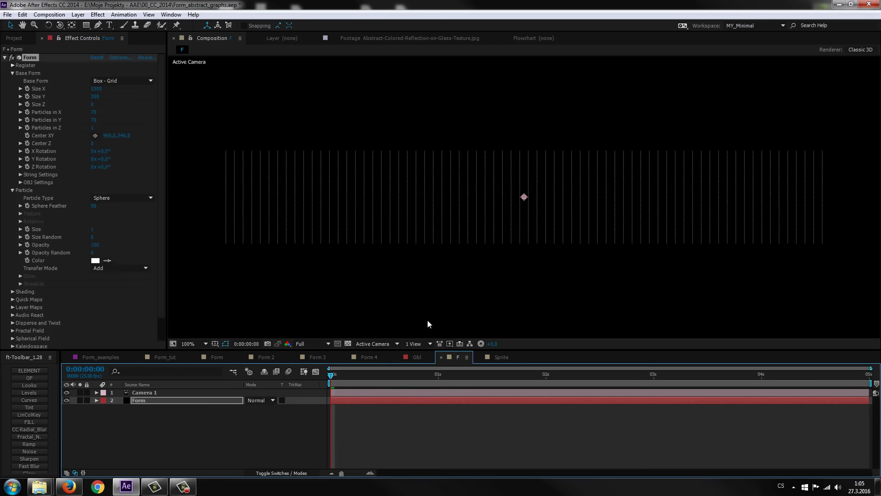
click(105, 198)
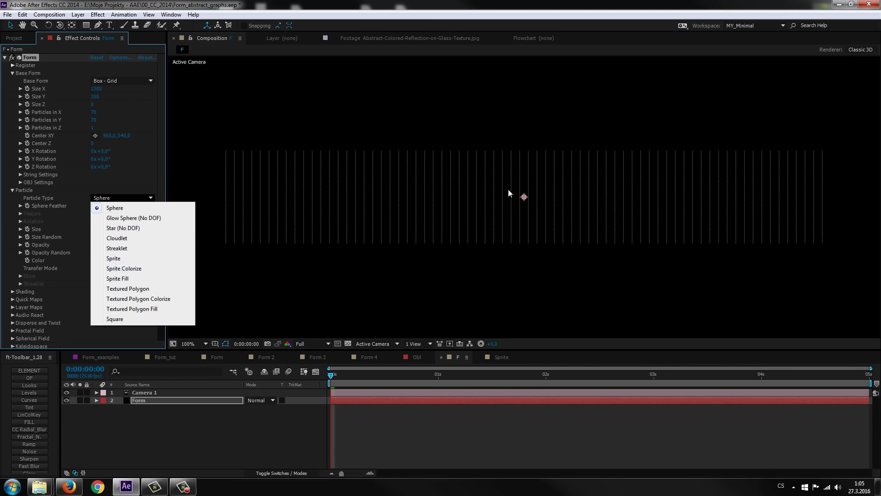
click(2, 205)
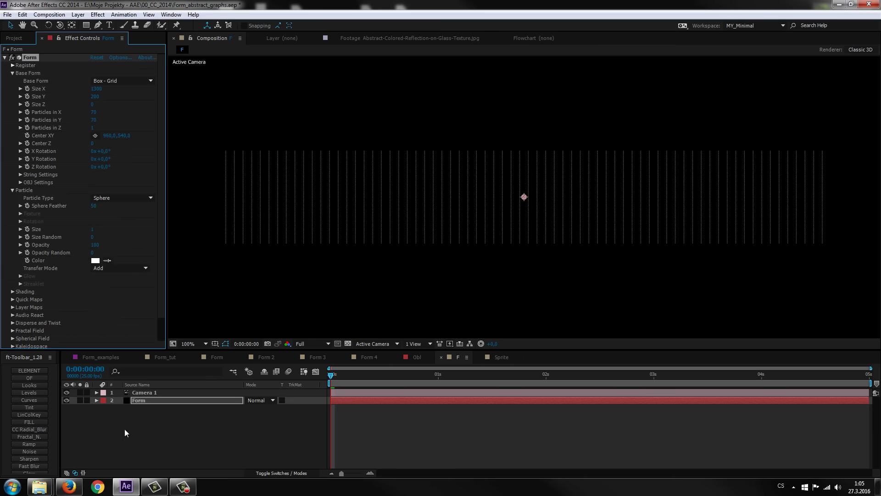
click(116, 469)
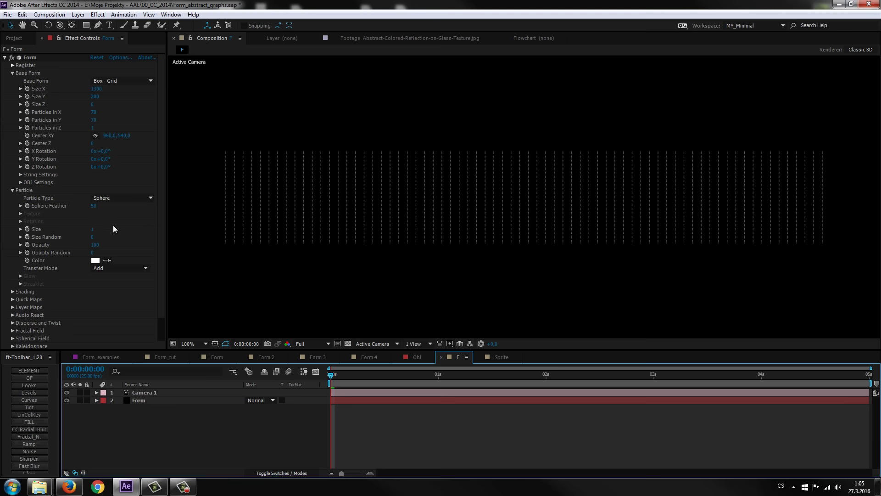
Scrub Form's particle Size to 2 and Size Random to 100
drag(93, 234, 142, 222)
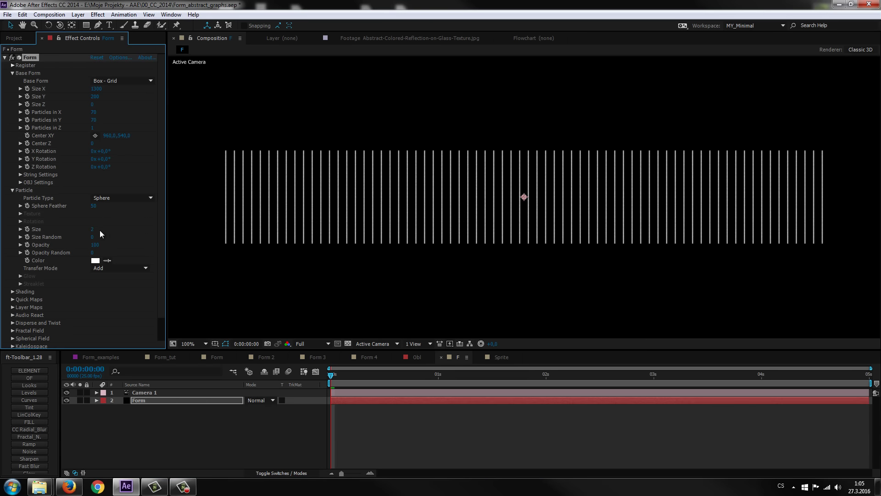
drag(93, 238, 206, 232)
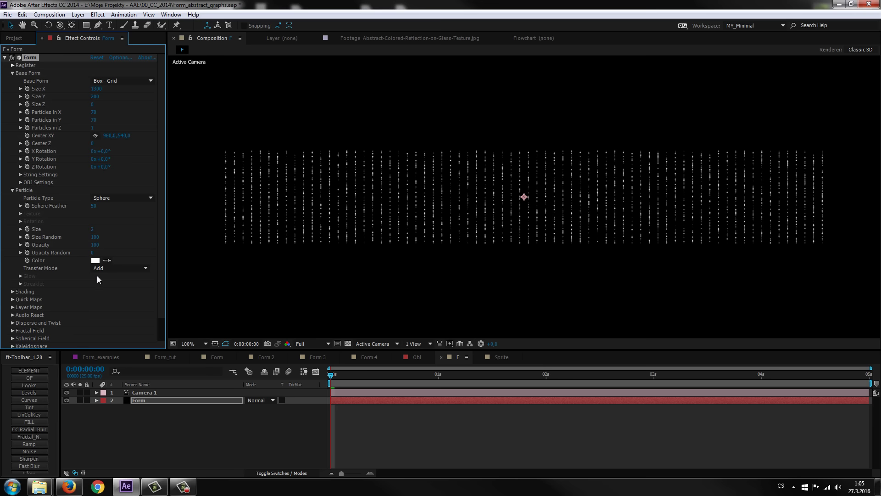
scroll(92, 290, down, 2)
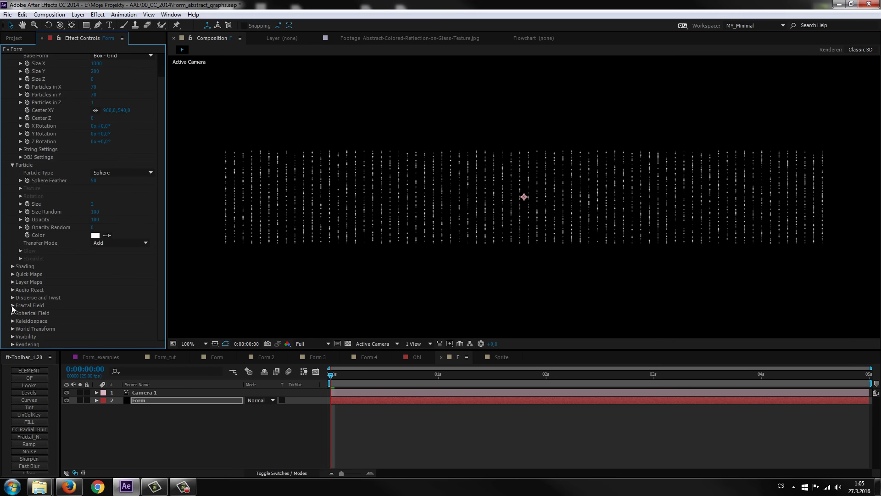
click(12, 305)
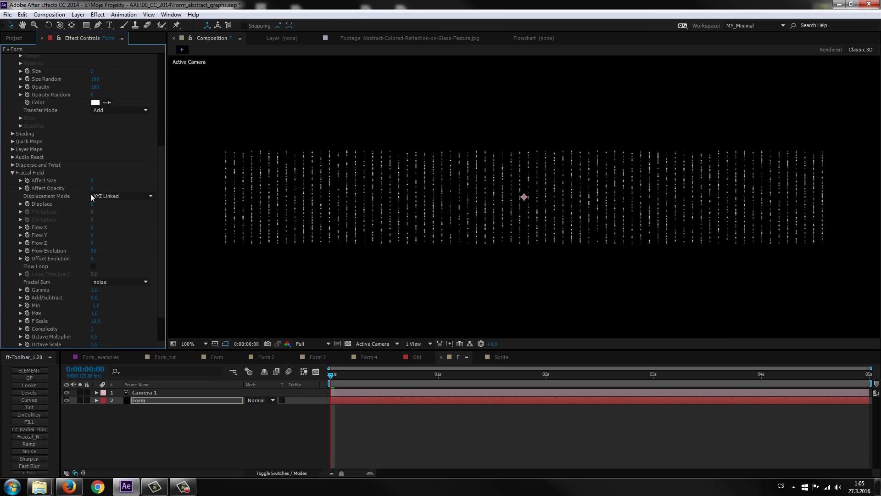
click(12, 173)
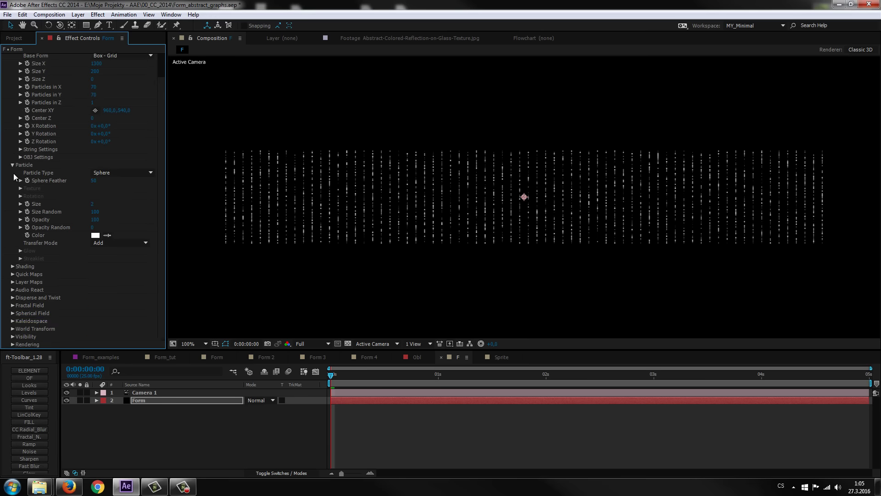
scroll(124, 191, up, 2)
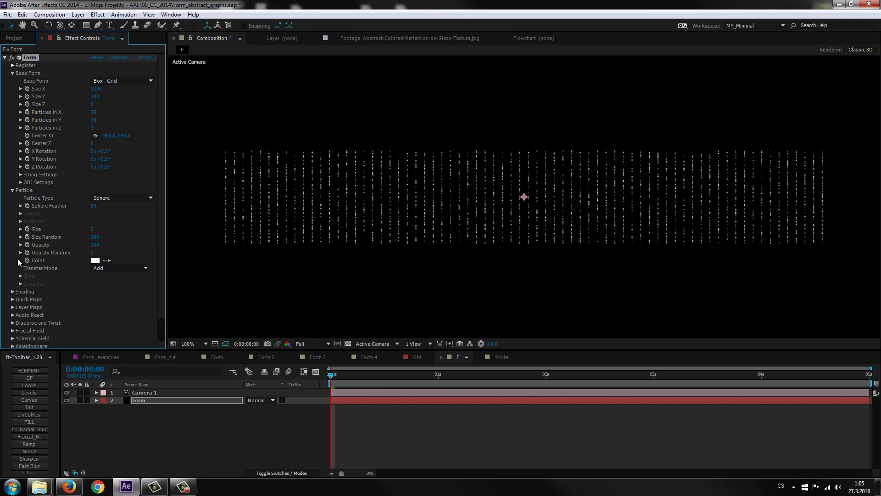
click(95, 260)
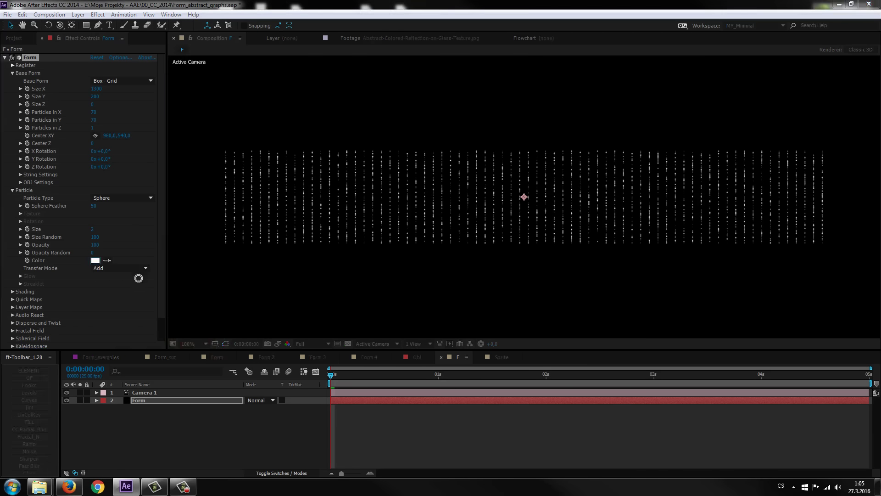
mouse_move(160, 311)
mouse_down()
mouse_move(184, 252)
mouse_move(163, 227)
mouse_move(85, 212)
mouse_up()
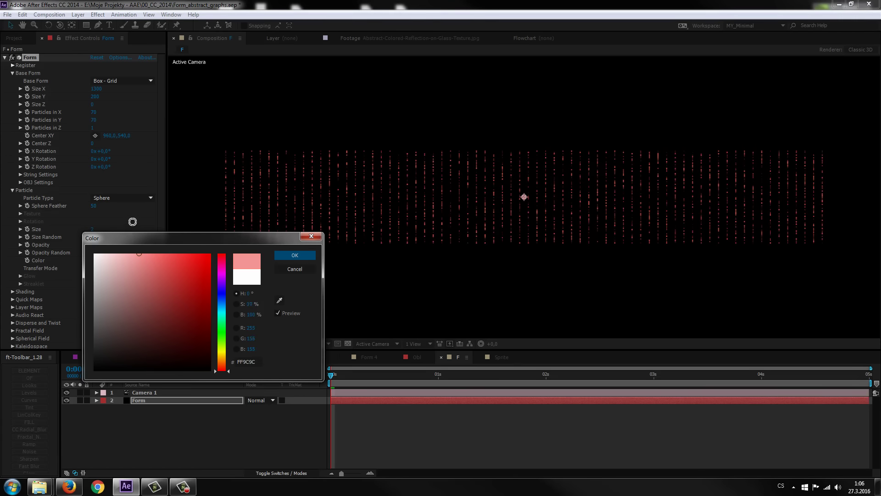
click(294, 255)
click(11, 190)
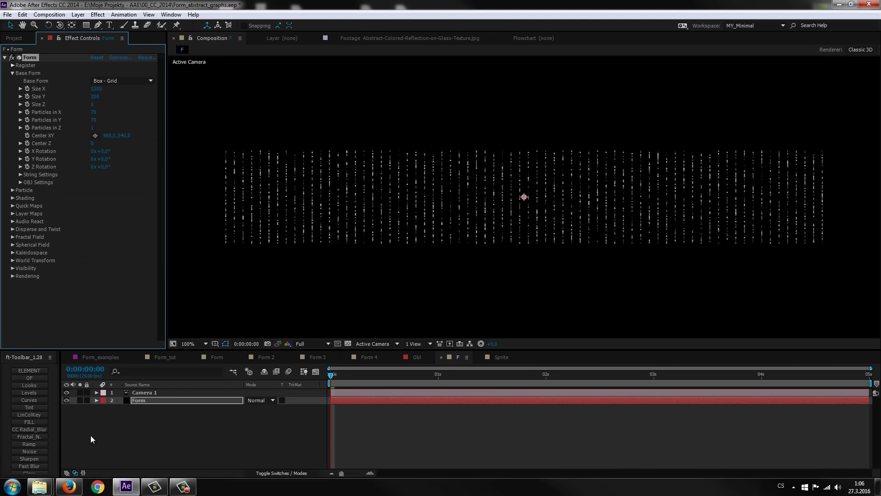
click(70, 486)
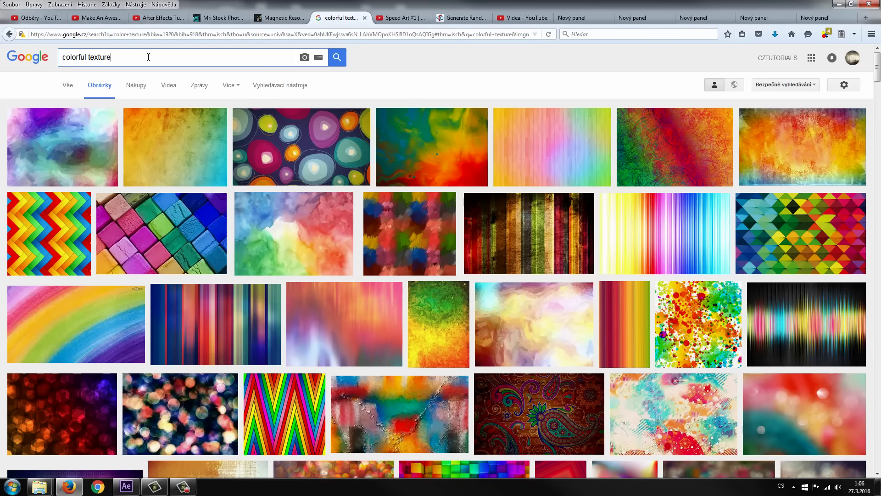
scroll(243, 407, down, 5)
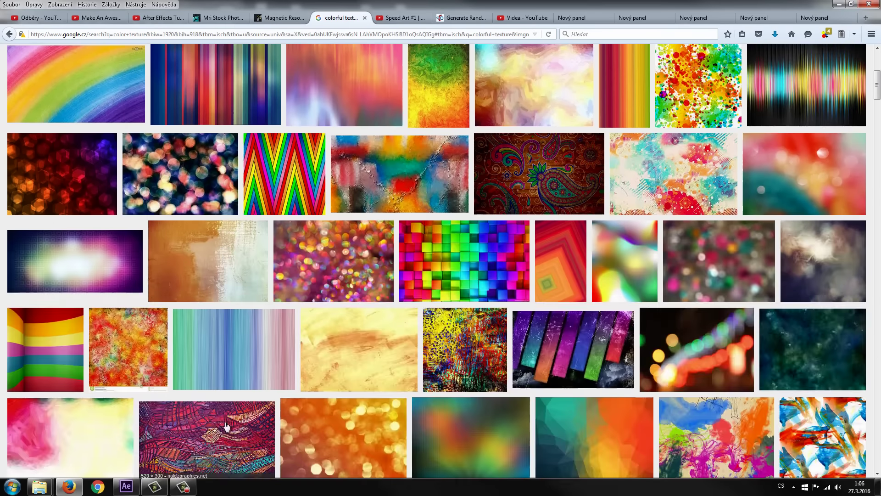
scroll(229, 411, down, 7)
scroll(229, 409, up, 11)
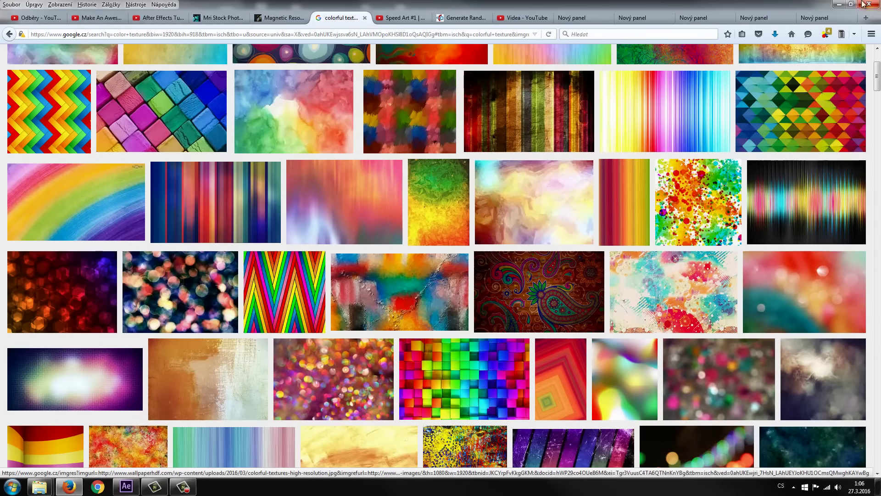
click(839, 6)
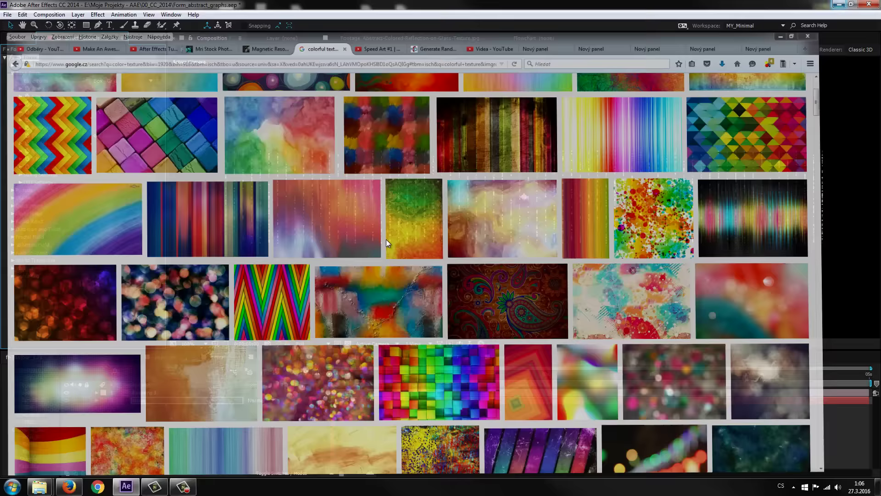
Create a new composition from Abstract-Colored-Reflection-on-Glass-Texture.jpg in the textures folder
click(27, 294)
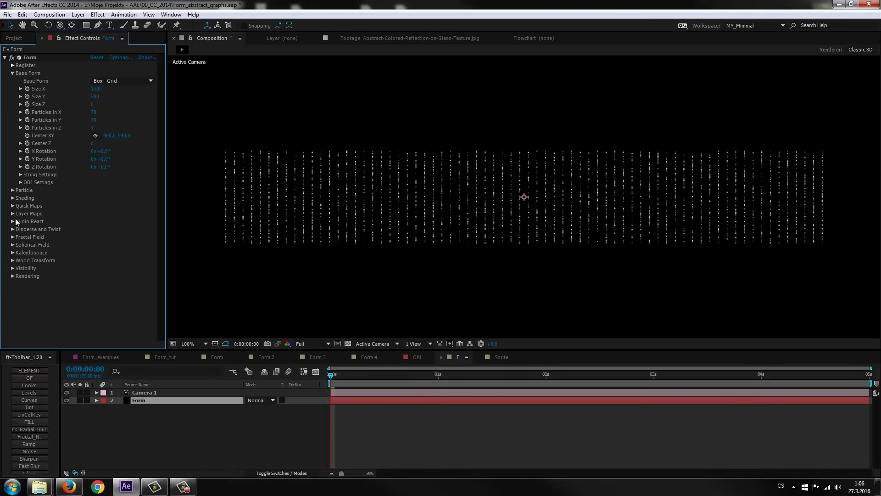
click(13, 73)
click(15, 39)
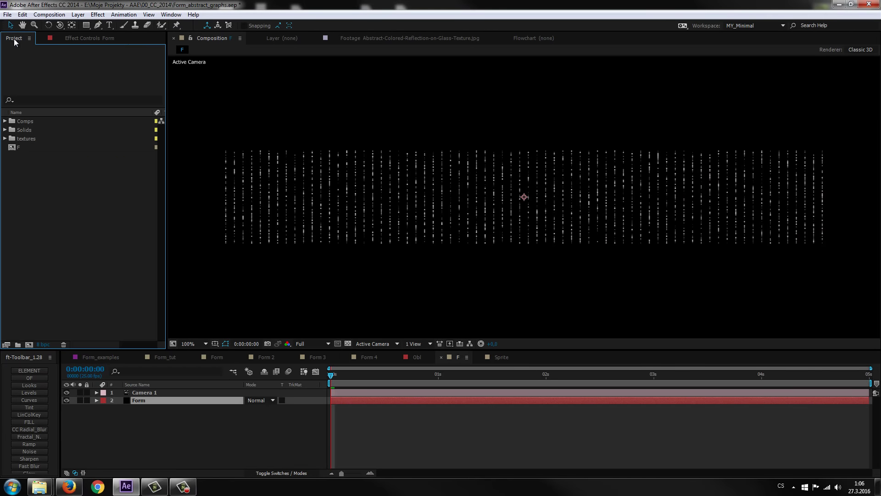
click(5, 138)
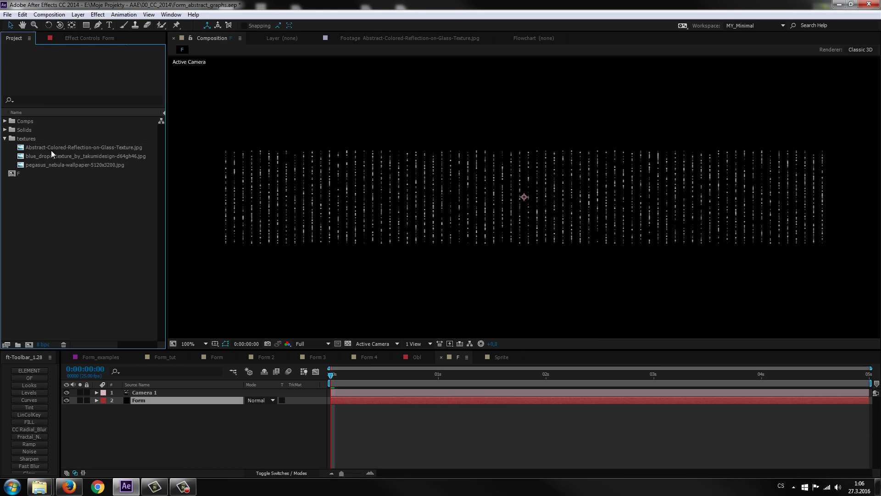
click(52, 150)
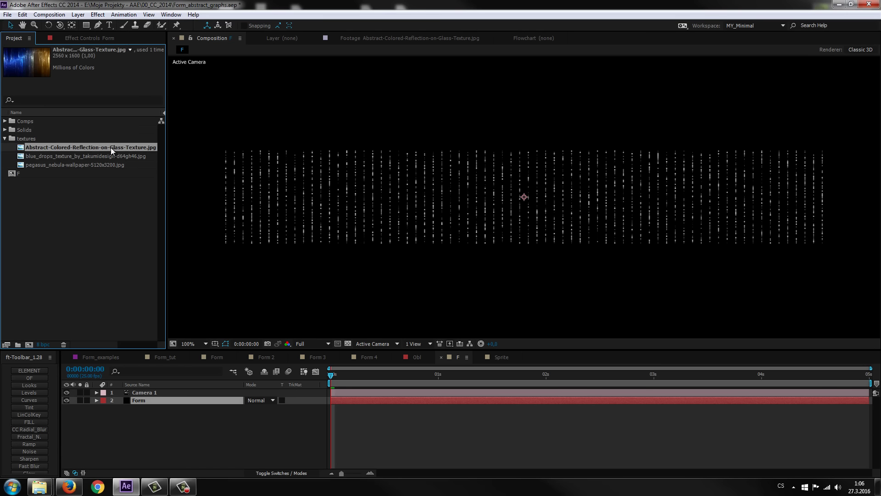
mouse_move(92, 152)
mouse_down()
mouse_move(78, 232)
mouse_move(29, 347)
mouse_up()
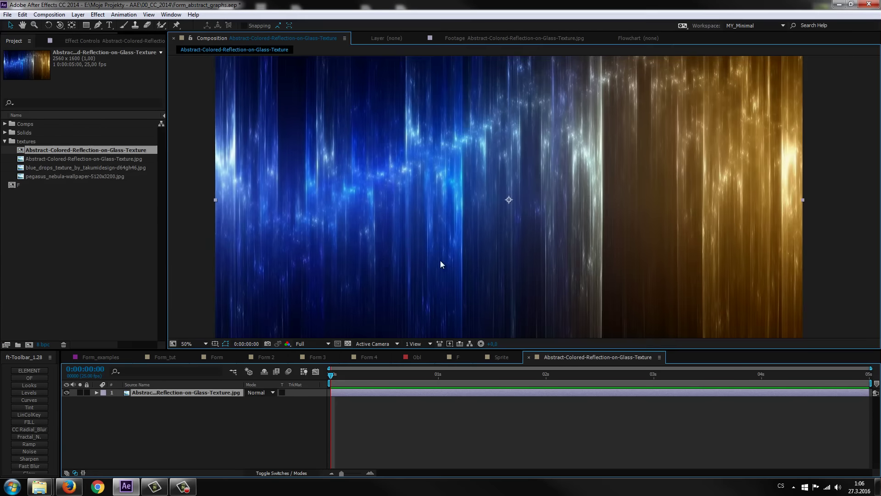
key(comma)
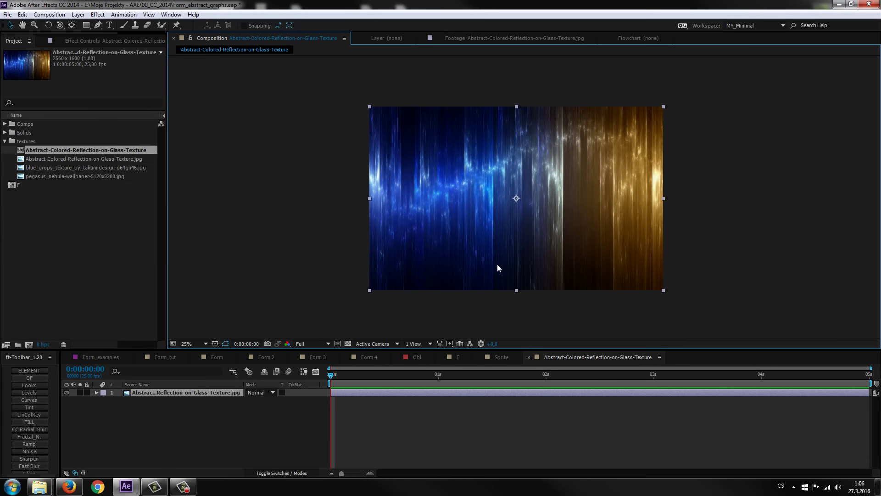
key(period)
key(comma)
Check comp F, close the Sprite comp, and return to the glass texture comp
click(470, 356)
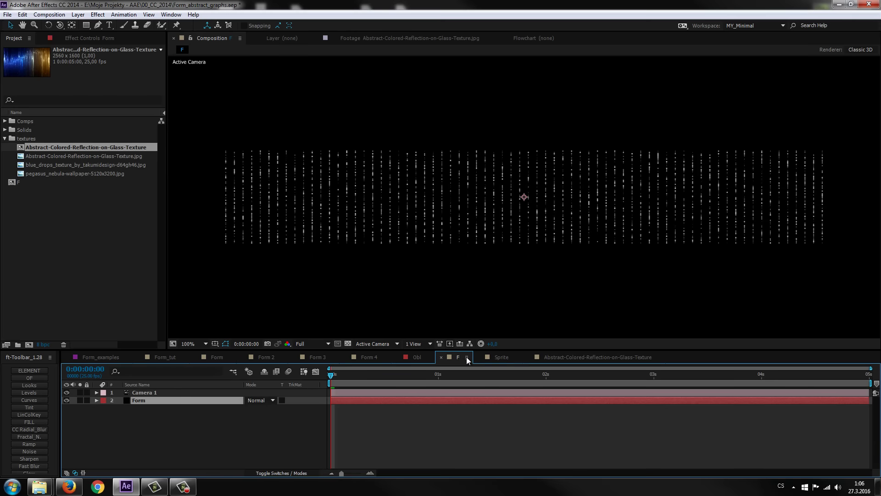
click(511, 357)
click(477, 358)
click(465, 357)
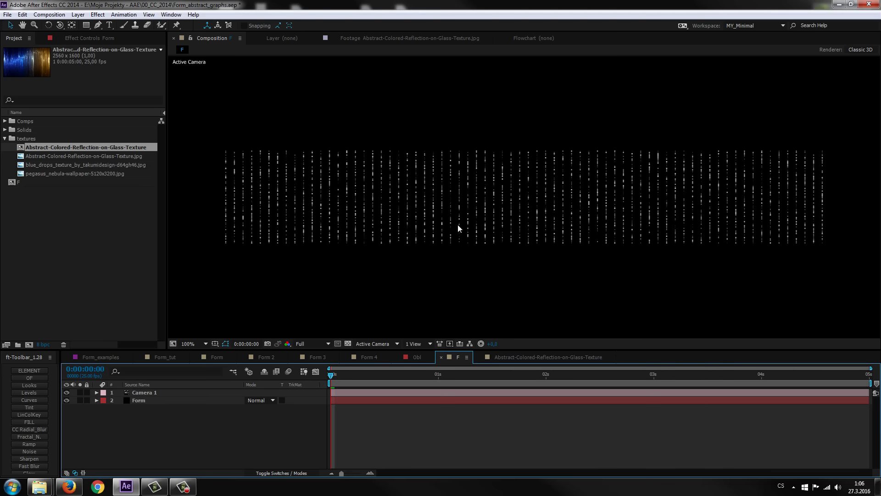
click(506, 358)
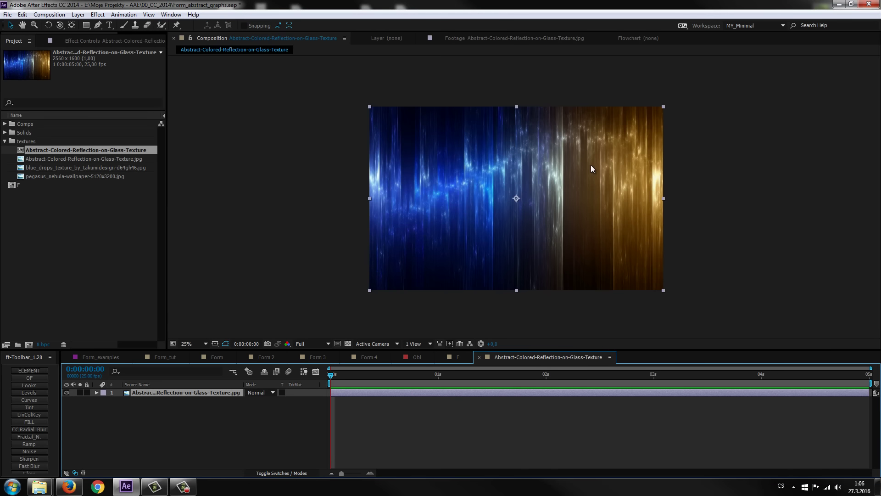
click(458, 357)
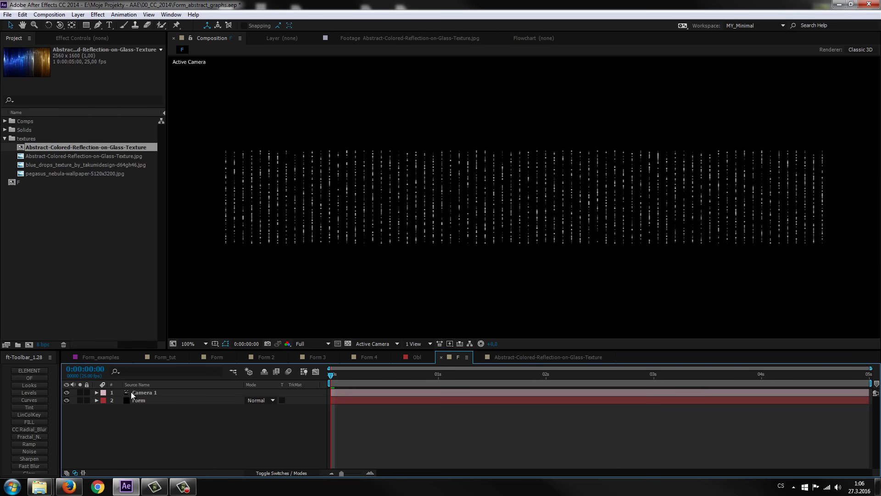
click(497, 360)
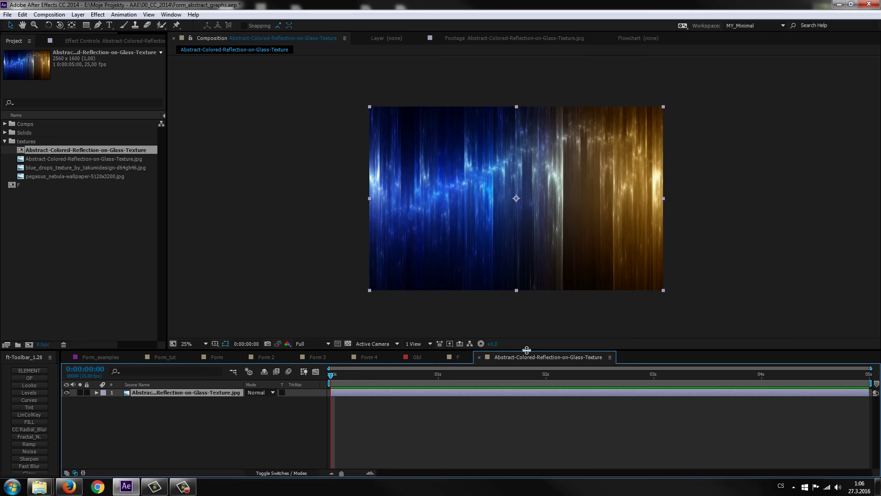
Rename the texture composition to Color_text:01
key(ctrl+k)
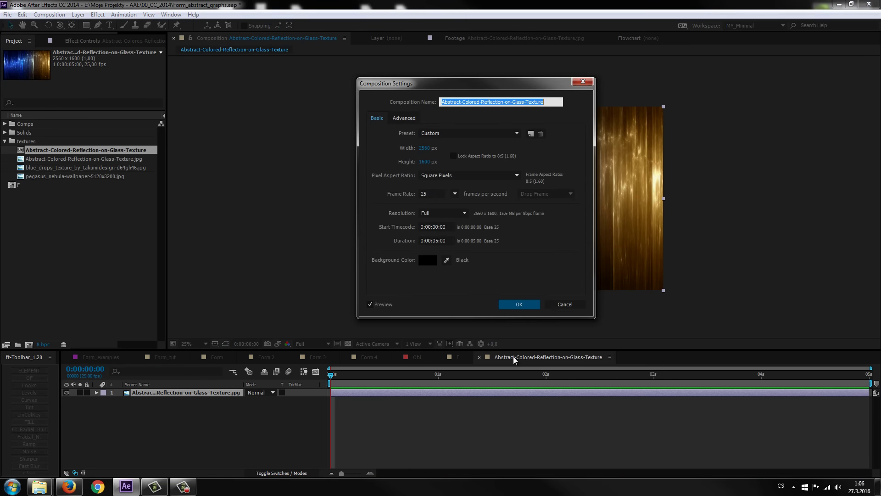
text(Color_text:01)
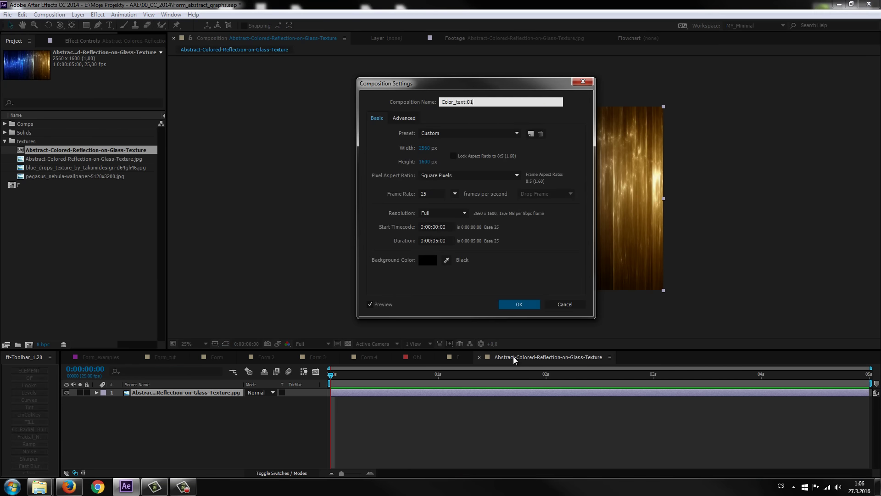
key(Return)
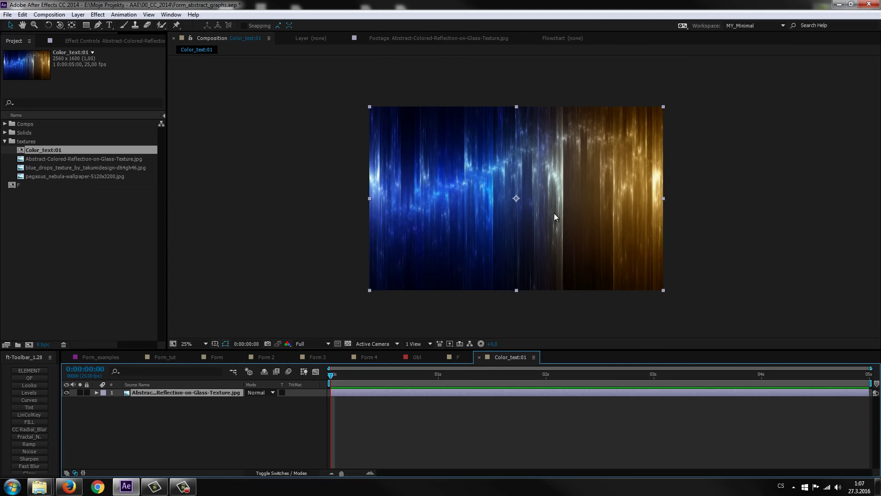
Add Color_text:01 as a hidden layer in comp F and reselect the Form layer
scroll(526, 265, up, 2)
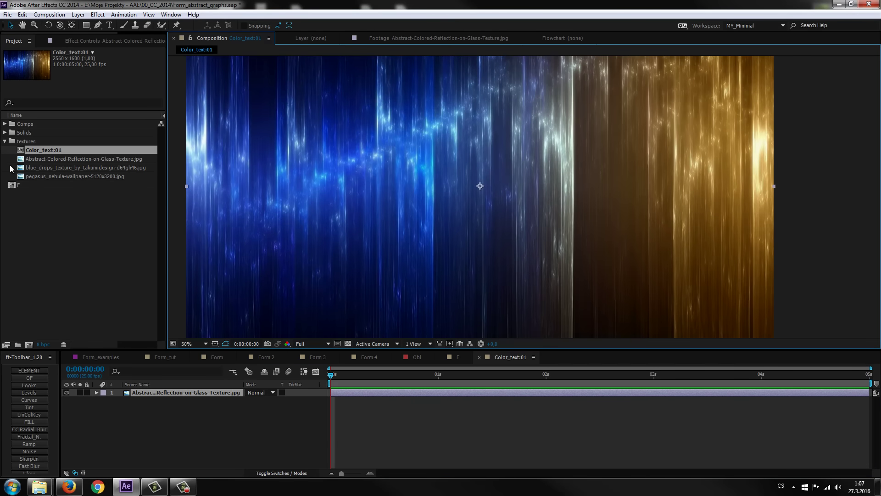
click(455, 356)
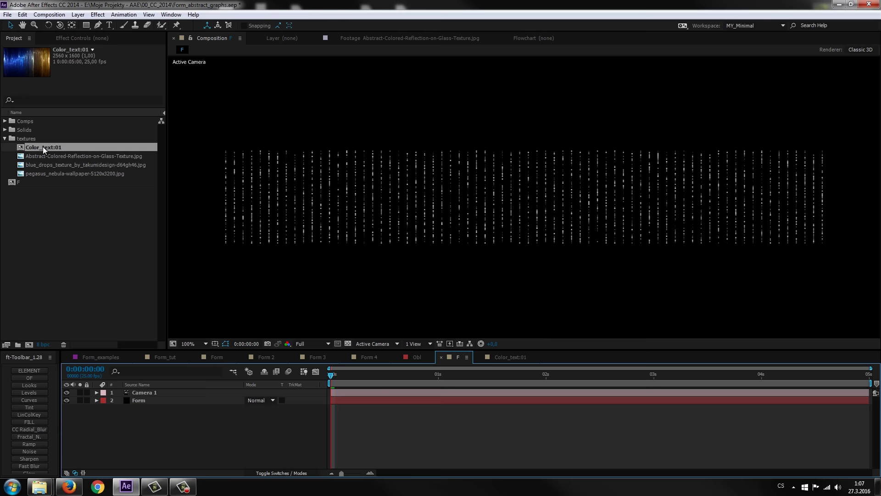
drag(43, 147, 156, 423)
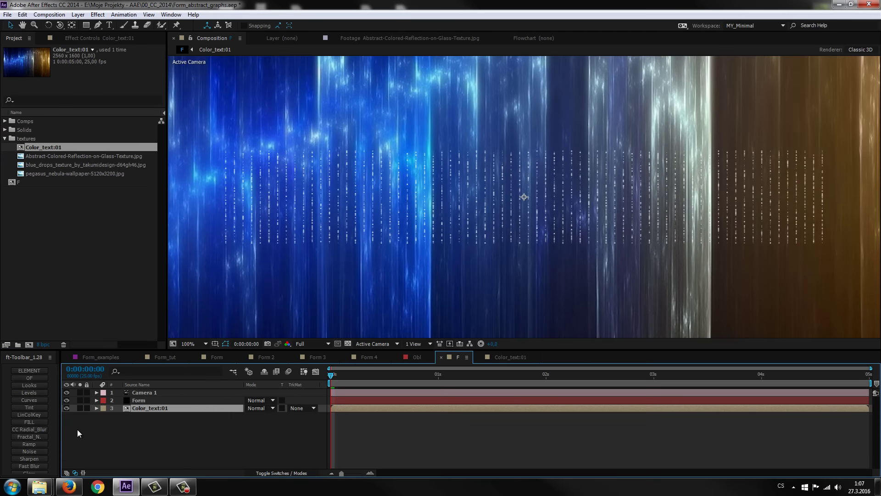
click(66, 408)
click(144, 403)
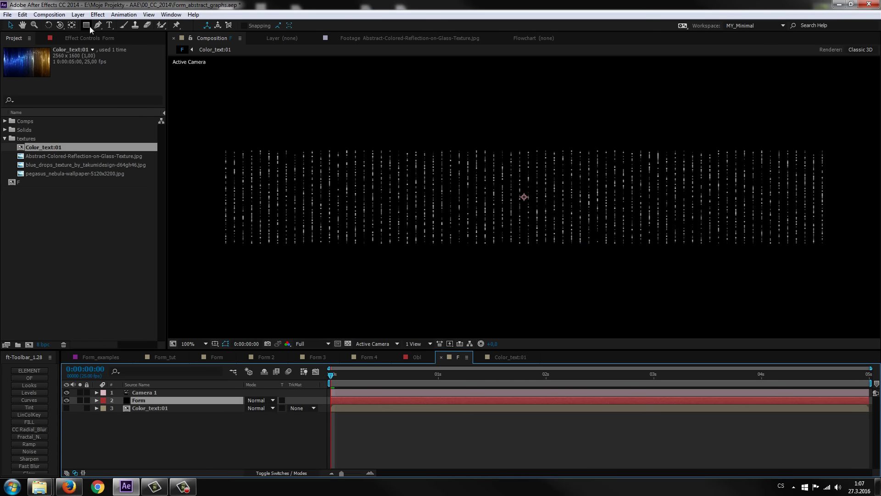
click(87, 38)
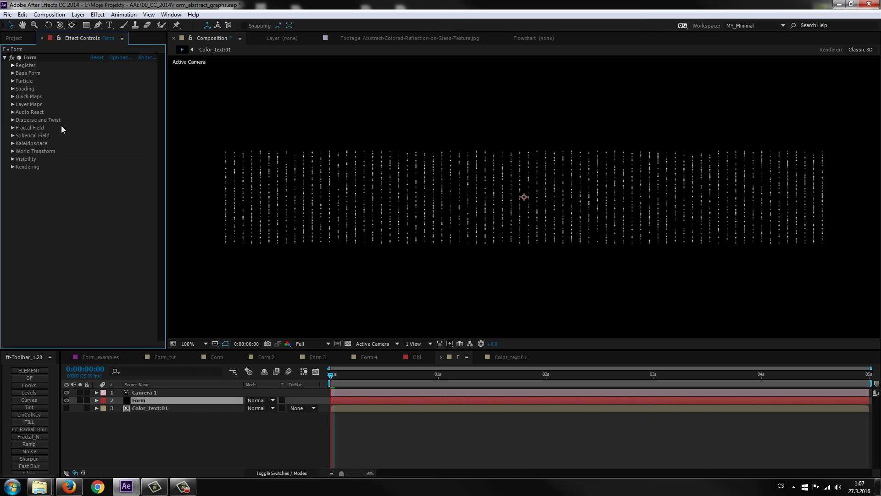
Set Form's Color and Alpha layer map to Color_text:01, mapped over XY
click(13, 105)
click(21, 112)
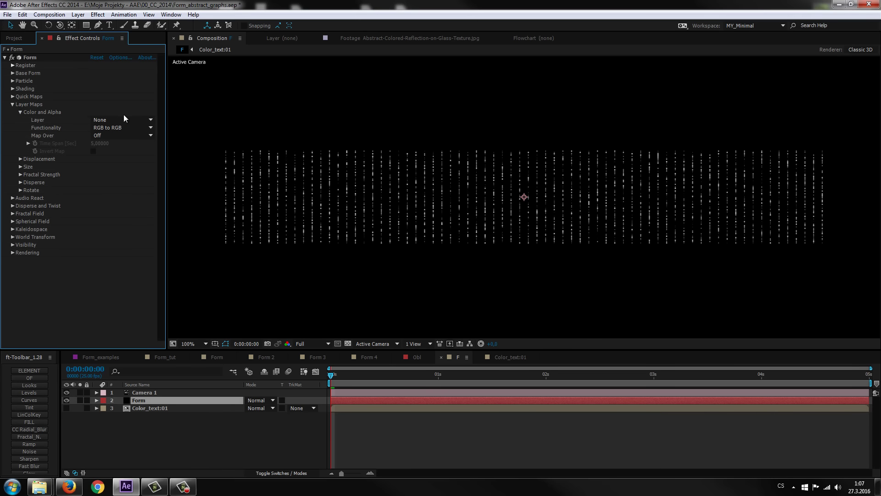
click(115, 119)
click(120, 155)
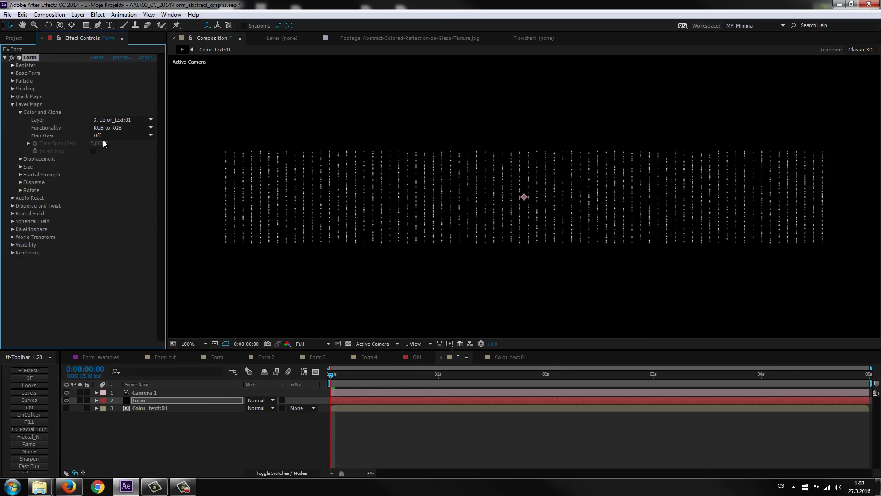
click(104, 135)
click(110, 156)
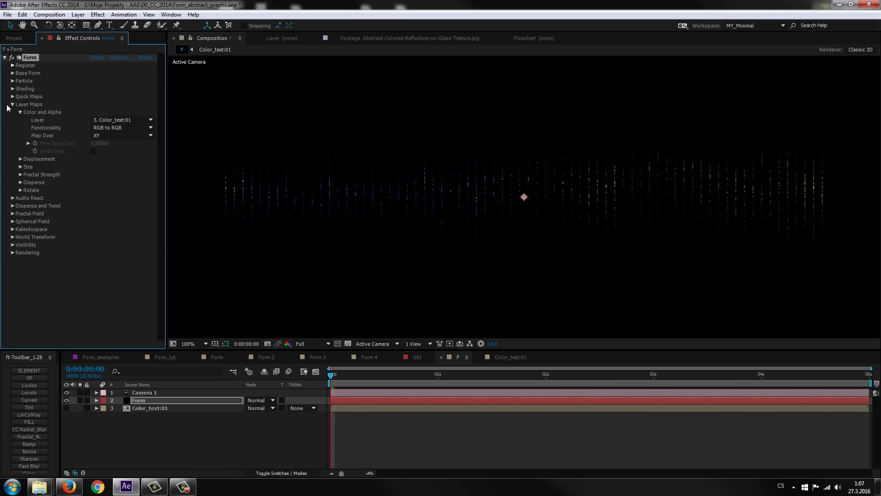
Set the Form particle Size to 3, then select the Color_text:01 layer
click(13, 81)
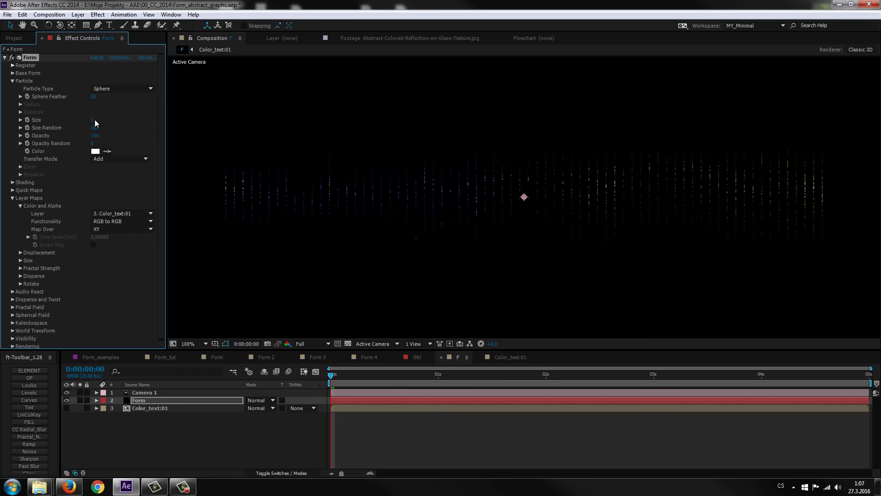
click(93, 120)
text(3)
key(Return)
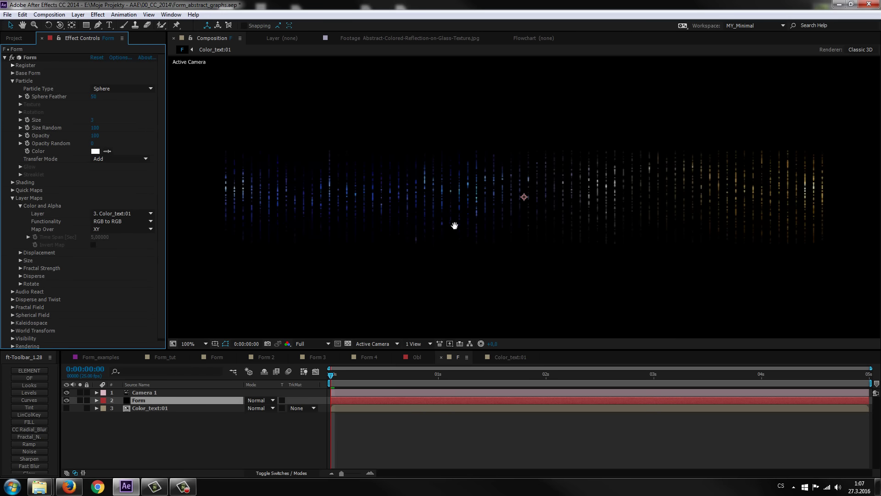
drag(455, 225, 452, 226)
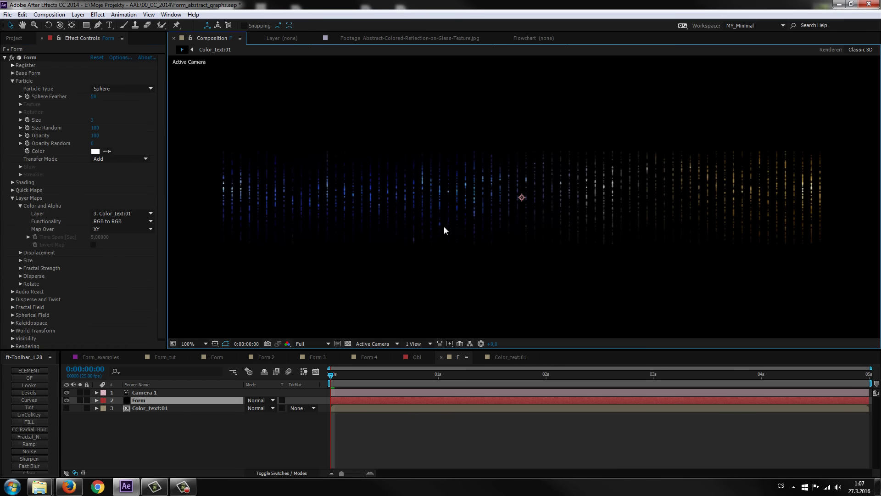
click(145, 410)
Apply Hue/Saturation to the Color_text:01 layer and shift its hue by +80°
click(99, 14)
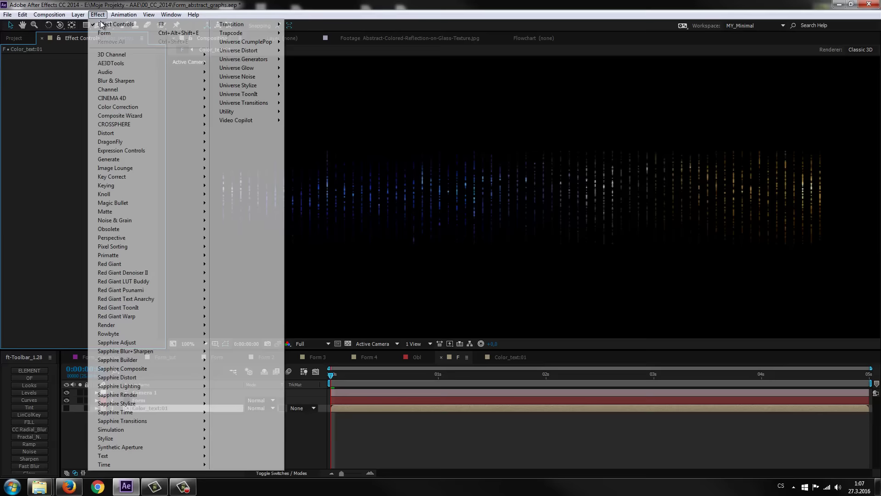
mouse_move(165, 107)
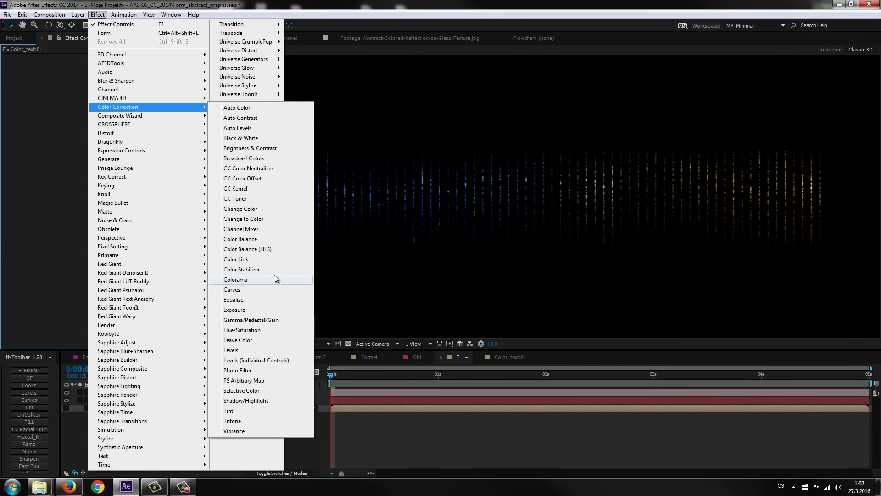
click(248, 330)
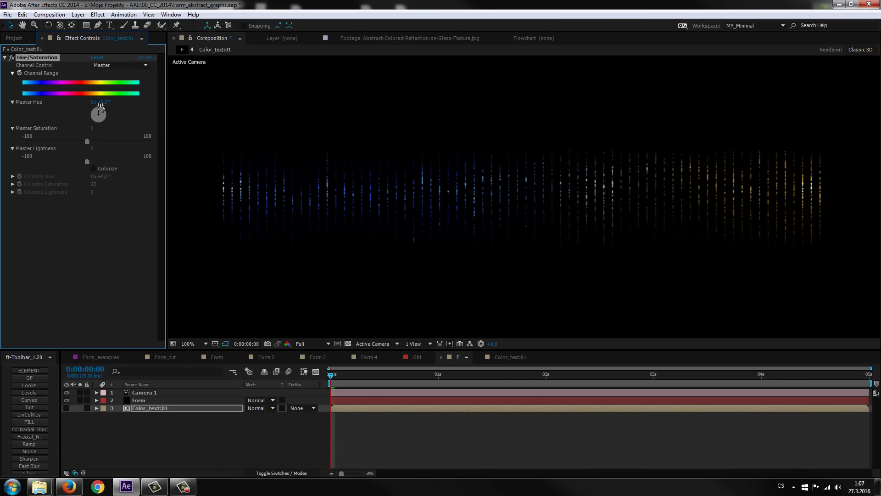
mouse_move(102, 113)
mouse_down()
mouse_move(112, 117)
mouse_move(71, 111)
mouse_up()
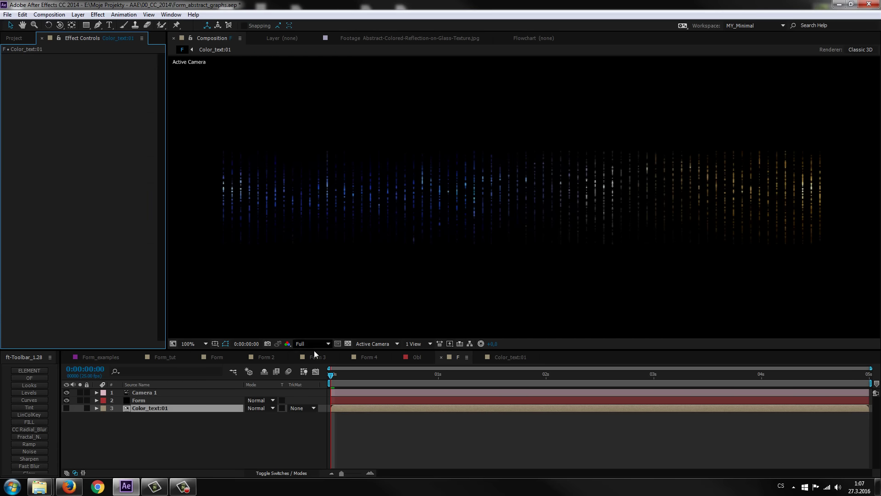
Inside the Color_text:01 precomp, paste Hue/Saturation onto the texture and rotate its hue to magenta-green
double_click(151, 408)
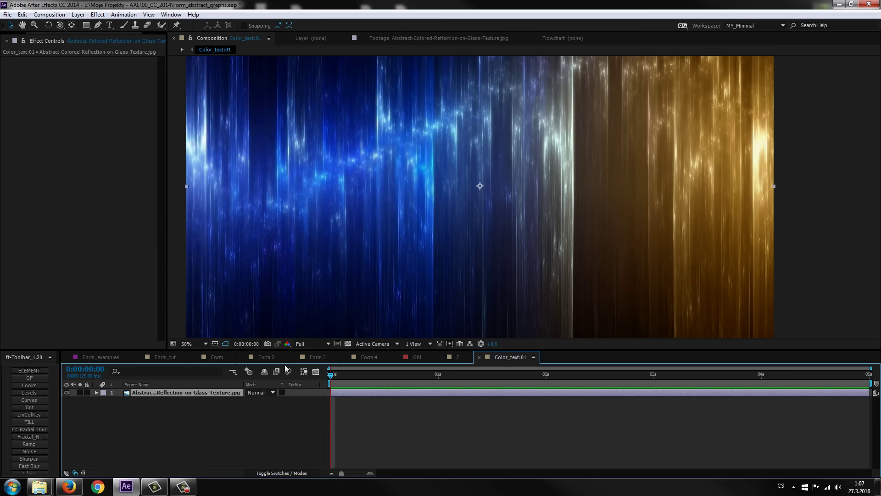
click(465, 187)
key(ctrl+v)
key(comma)
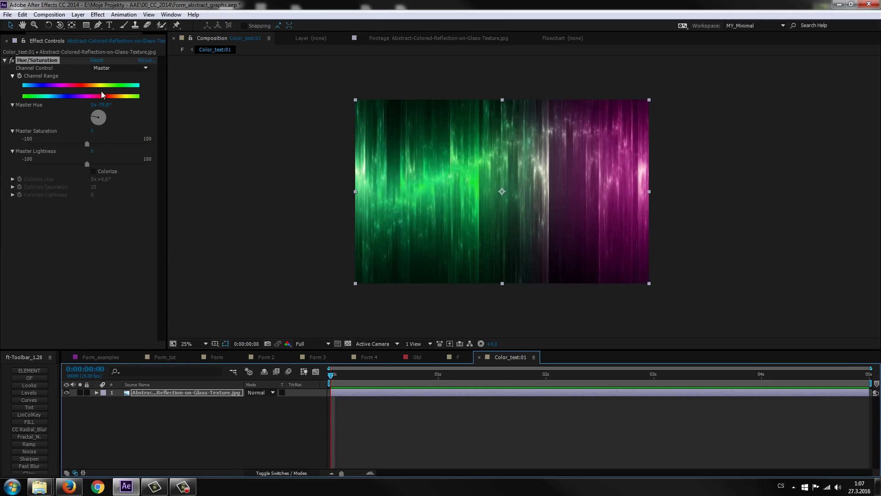
mouse_move(92, 114)
mouse_down()
mouse_move(101, 134)
mouse_move(123, 131)
mouse_move(114, 97)
mouse_move(115, 114)
mouse_up()
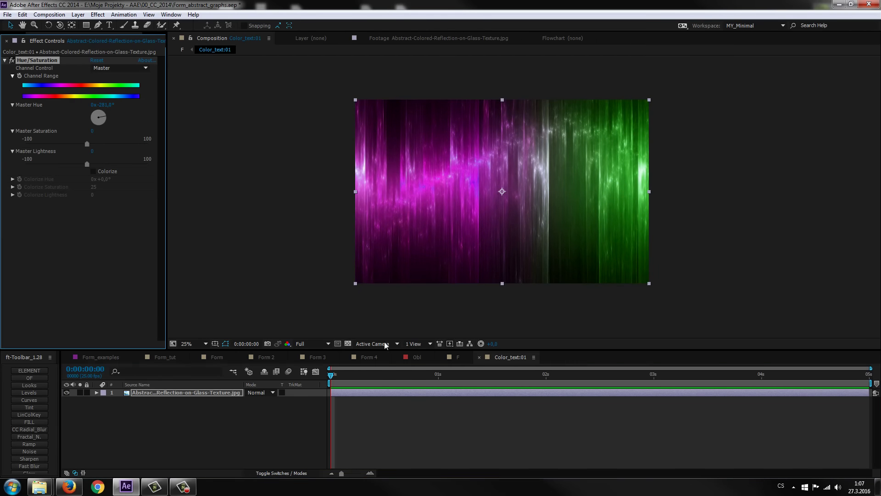
Disable the Hue/Saturation effect to restore the blue-gold texture, then return to comp F
click(448, 359)
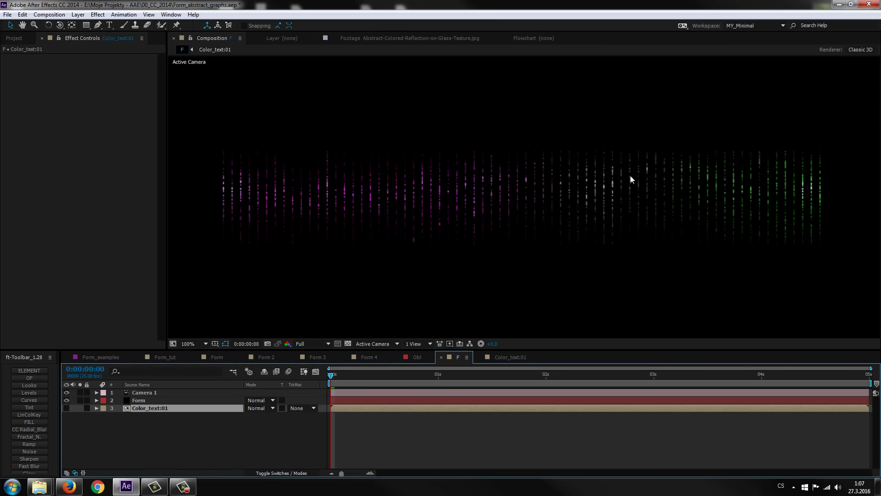
click(505, 357)
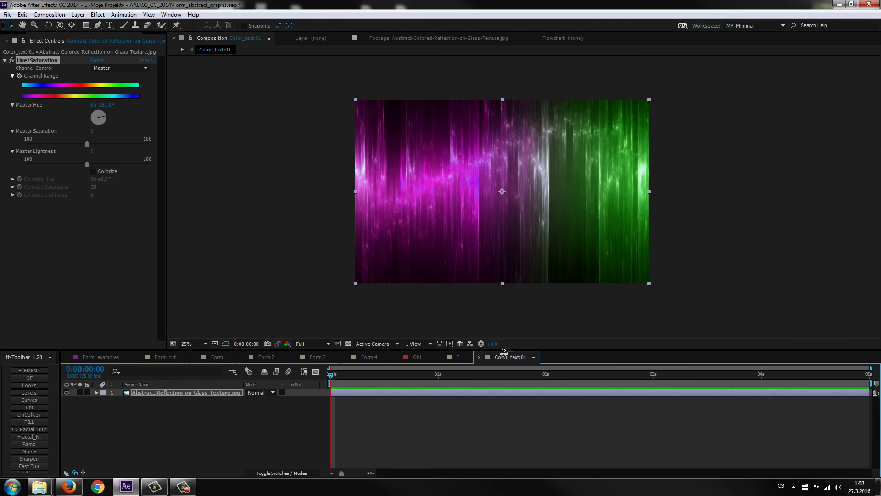
click(40, 63)
click(12, 60)
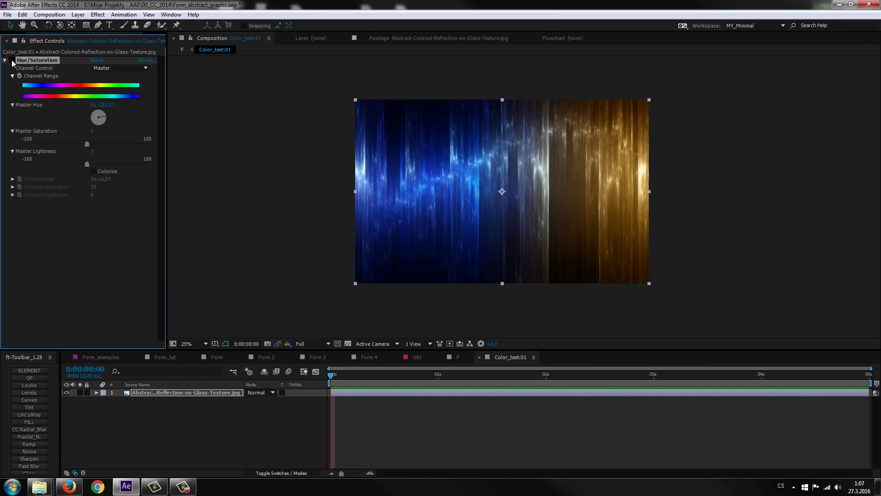
click(464, 364)
click(459, 357)
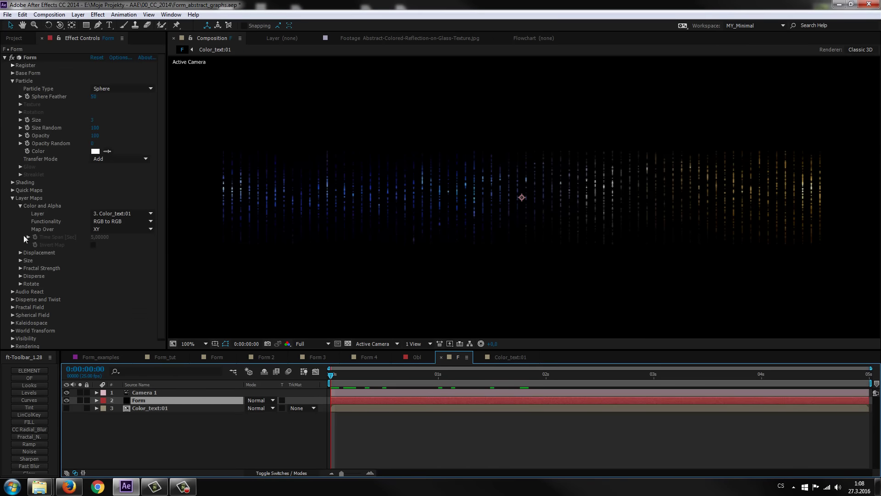
Give Form's Fractal Field Affect Size 0 and Displace 40, then preview the rippling bars
click(12, 198)
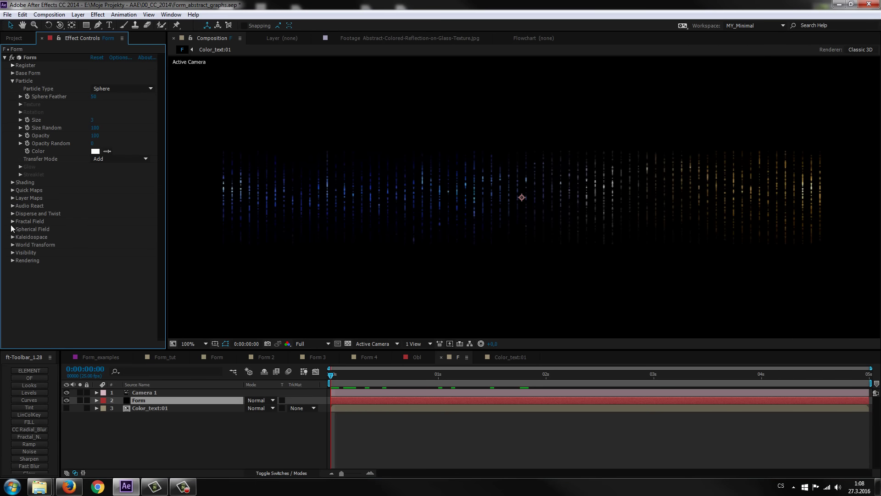
click(13, 222)
scroll(13, 221, down, 2)
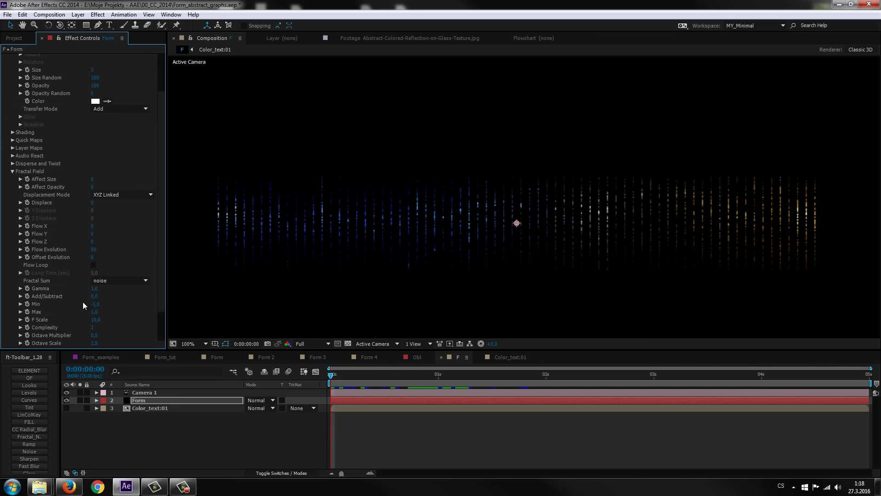
key(ctrl+z)
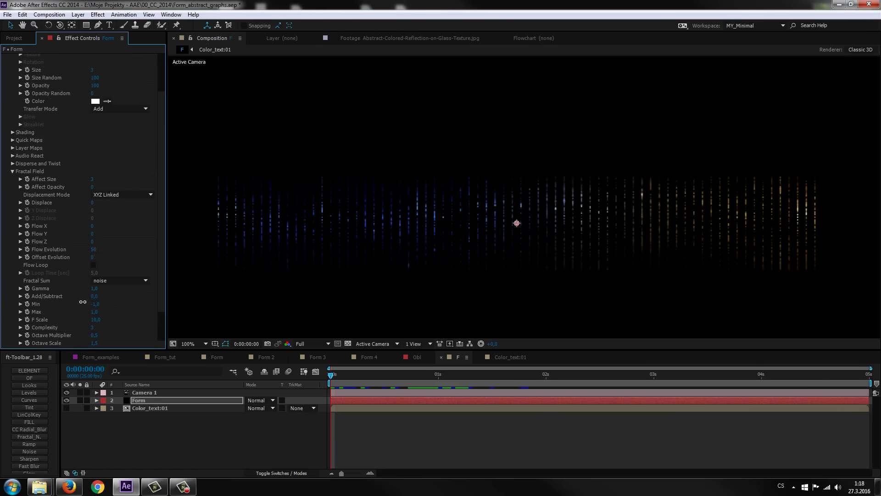
key(ctrl+z)
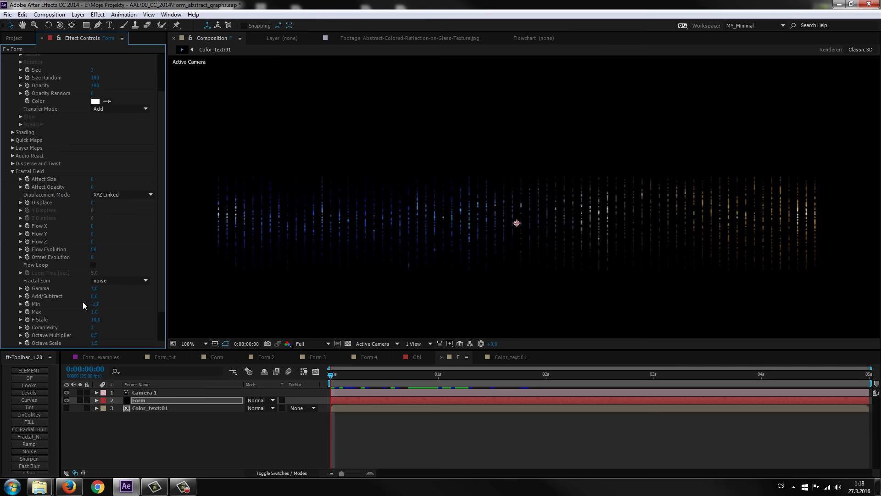
key(ctrl+z)
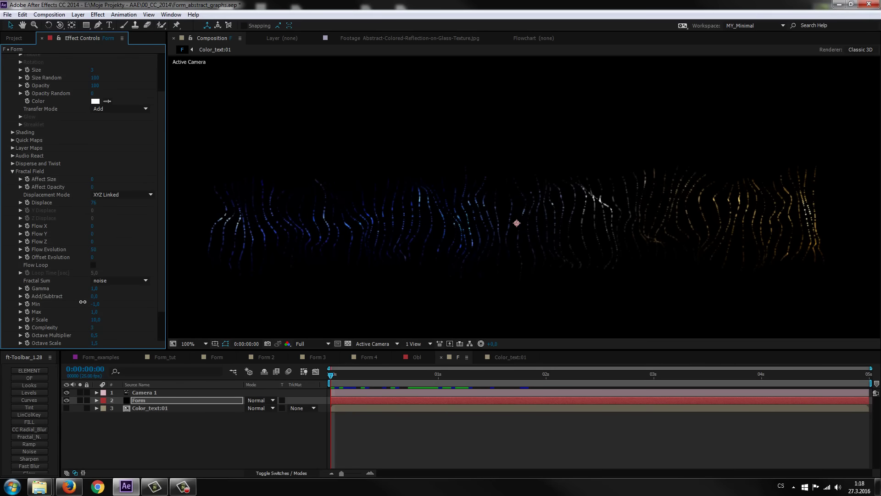
key(ctrl+z)
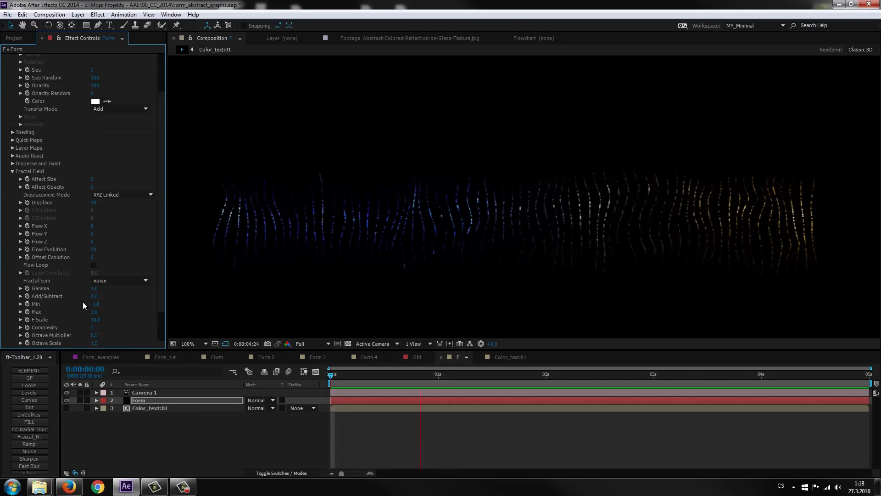
key(space)
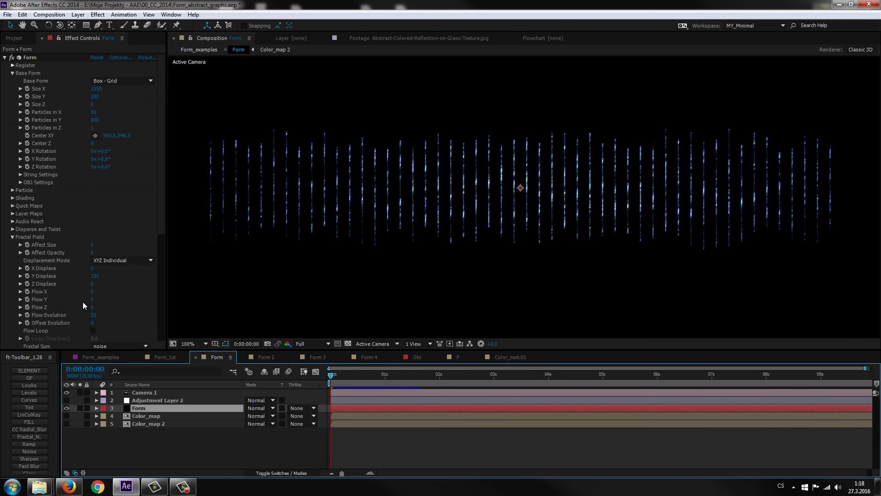
key(space)
key(space)
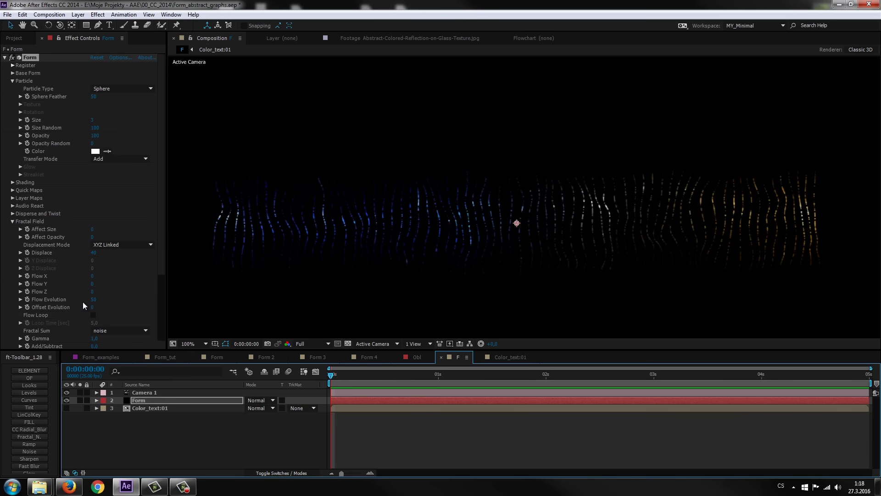
Switch Fractal Field's Displacement Mode to XYZ Individual
click(122, 245)
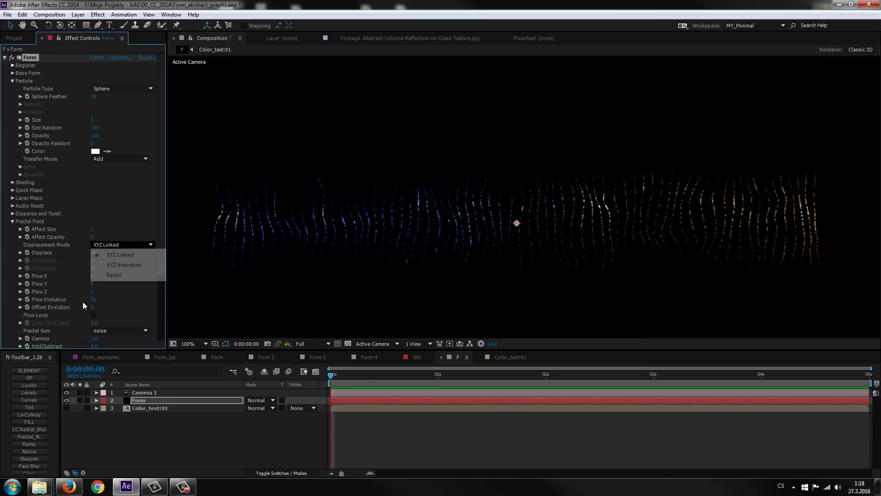
key(Down)
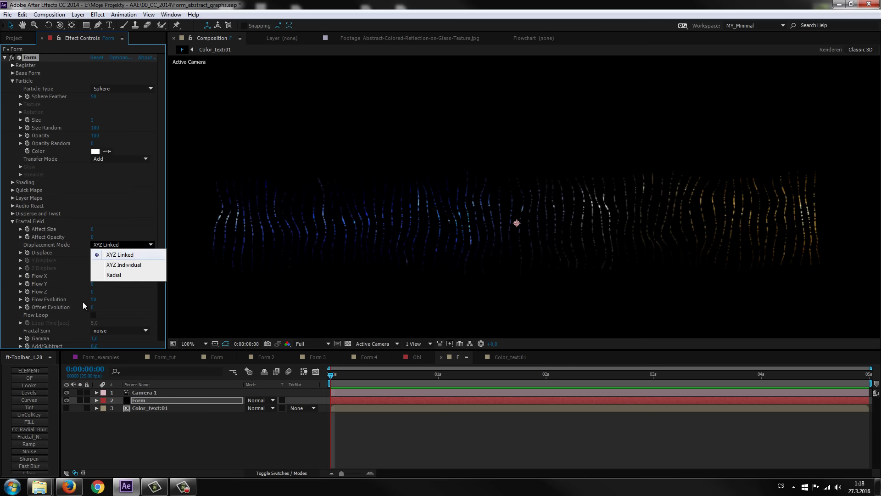
key(Down)
key(Return)
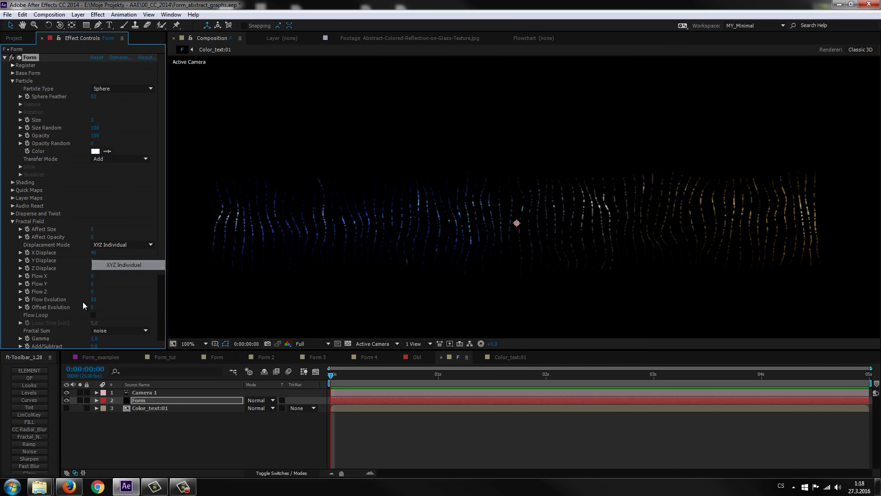
Set X Displace to 0 and Y Displace to 100, then preview the vertical ripple
key(Tab)
text(0)
key(Return)
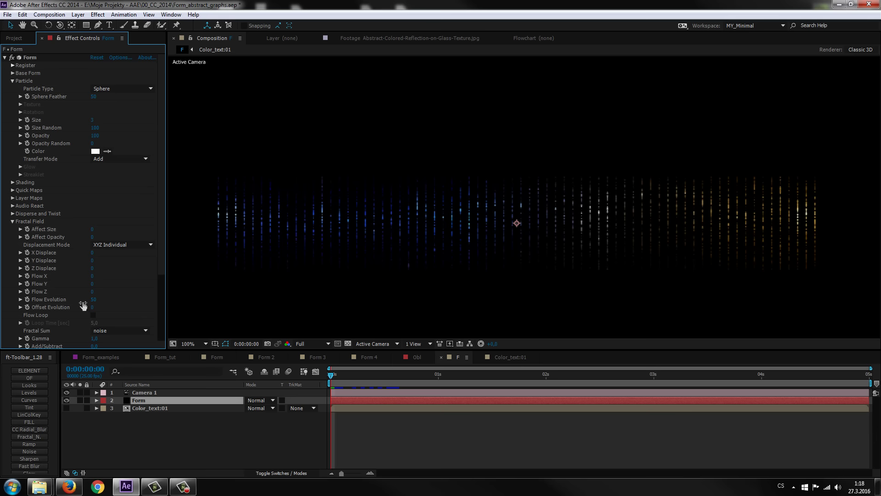
key(Tab)
text(10)
key(Return)
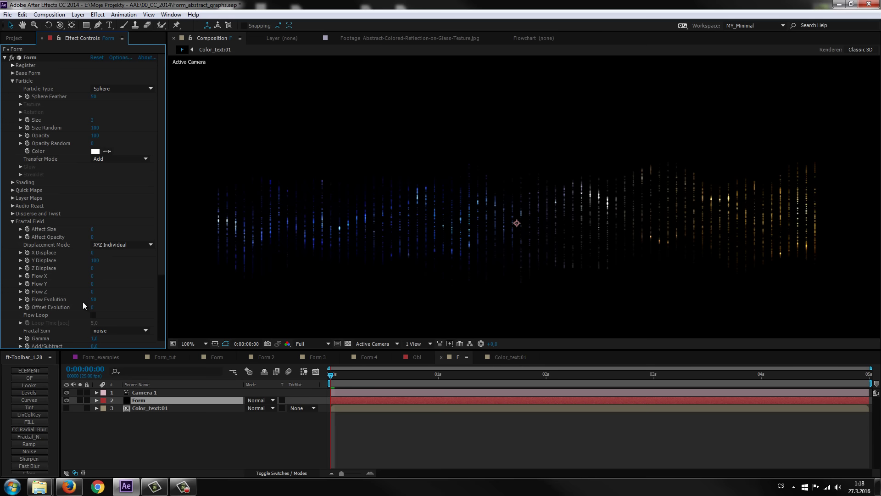
key(space)
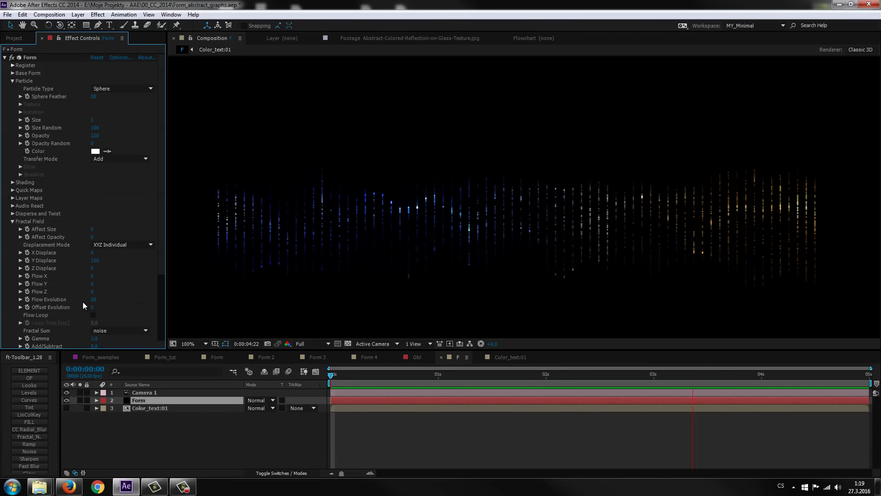
key(space)
scroll(84, 306, down, 2)
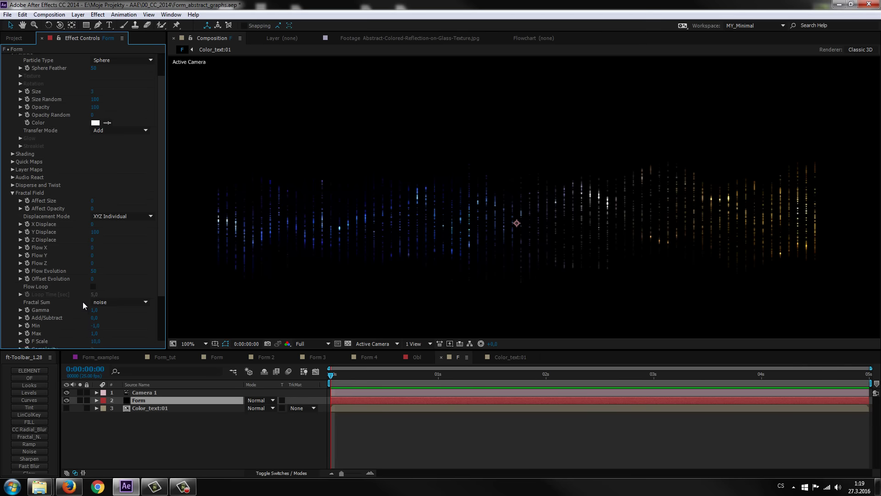
scroll(84, 305, down, 2)
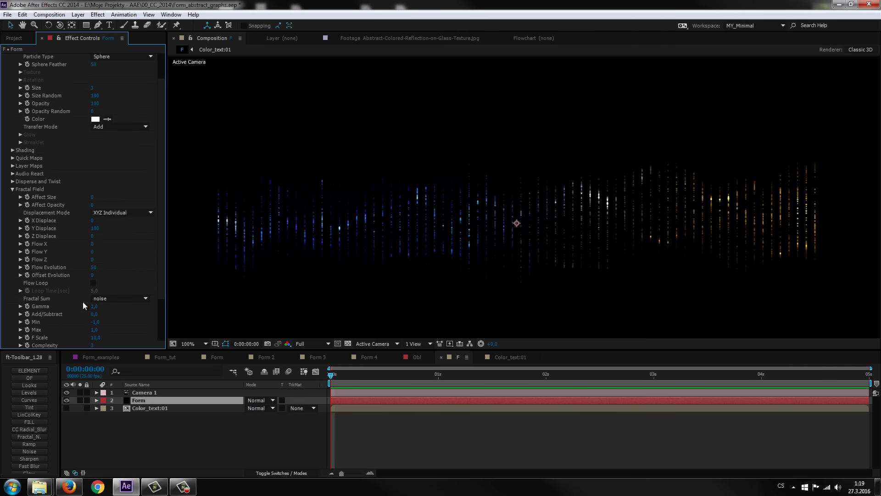
drag(83, 305, 84, 305)
key(space)
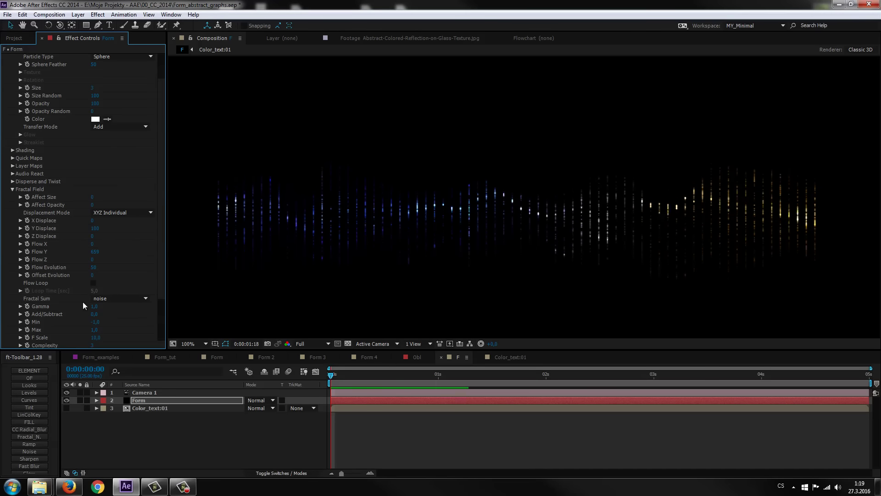
key(space)
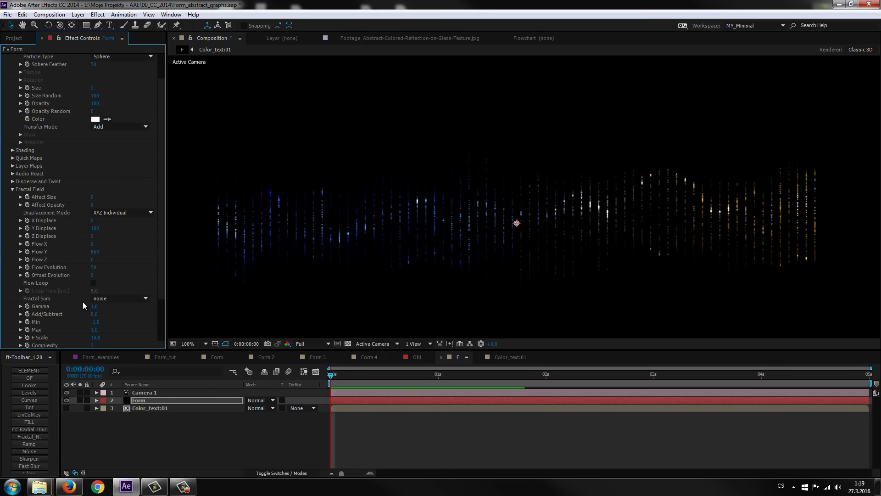
key(ctrl+z)
key(ctrl+z)
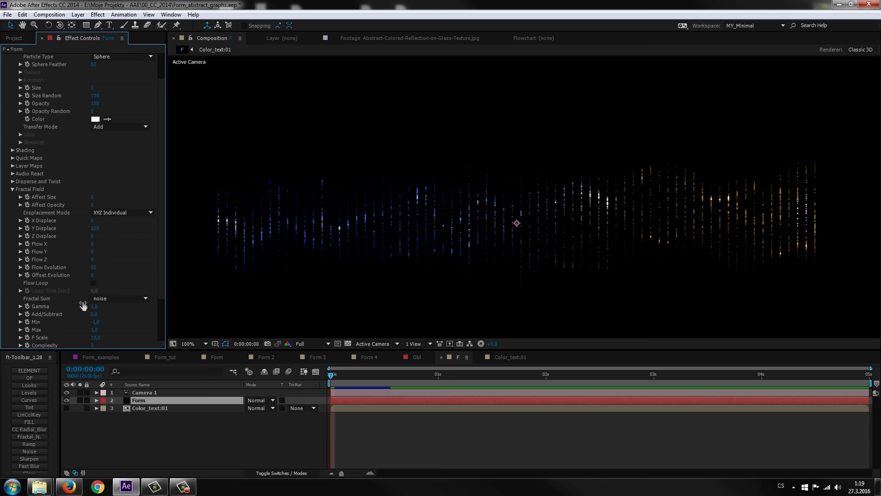
key(space)
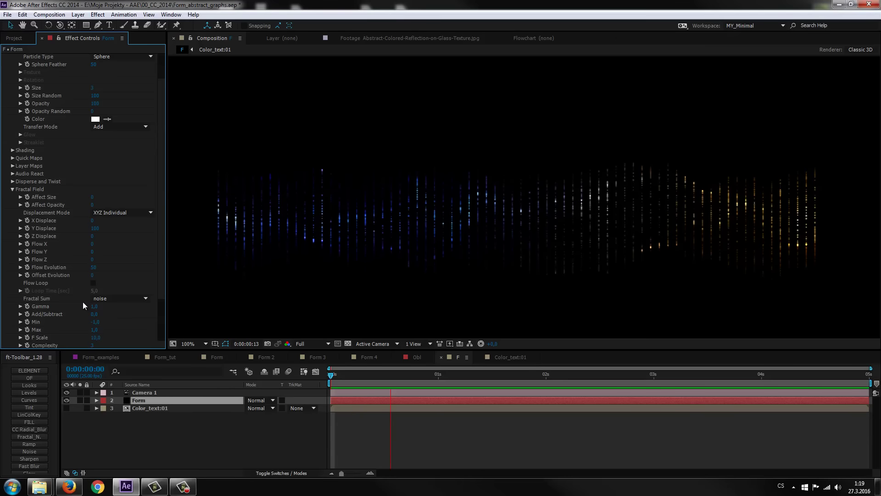
key(space)
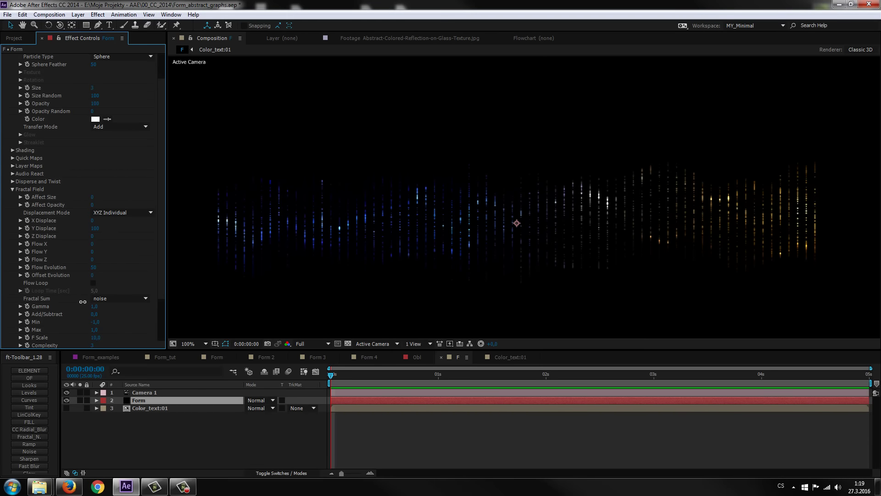
text(10)
key(Return)
key(space)
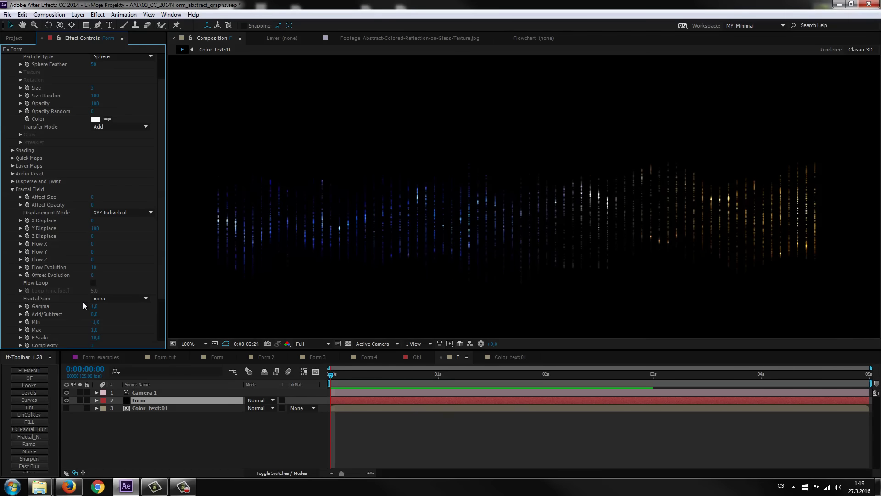
key(space)
key(Return)
text(50)
key(Return)
scroll(83, 305, down, 3)
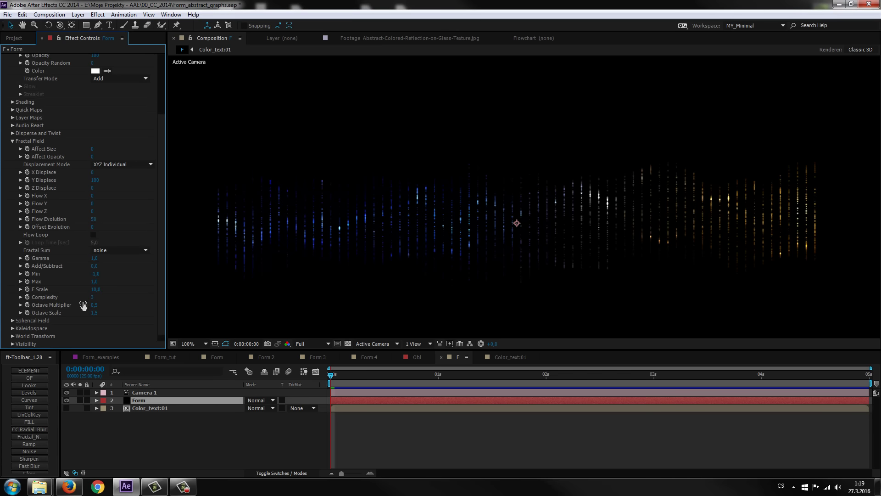
text(35)
key(Return)
mouse_move(93, 227)
mouse_down()
mouse_move(120, 227)
mouse_move(78, 227)
mouse_move(87, 227)
mouse_up()
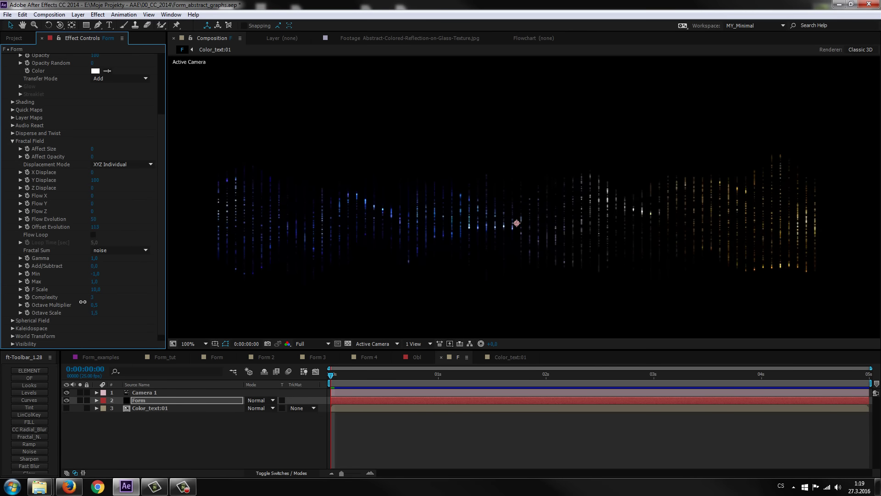
click(93, 227)
text(0)
key(Return)
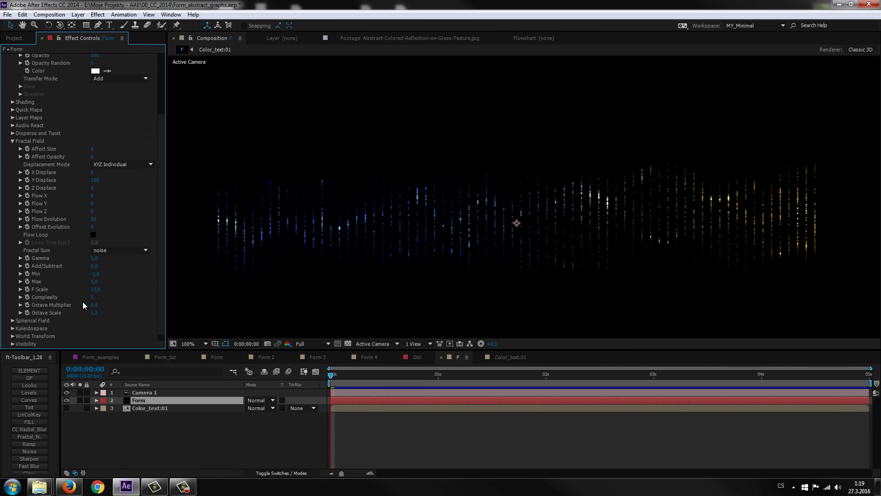
Try Fractal Field Flow Loop on with a preview, then undo it to leave Flow Loop off
click(93, 234)
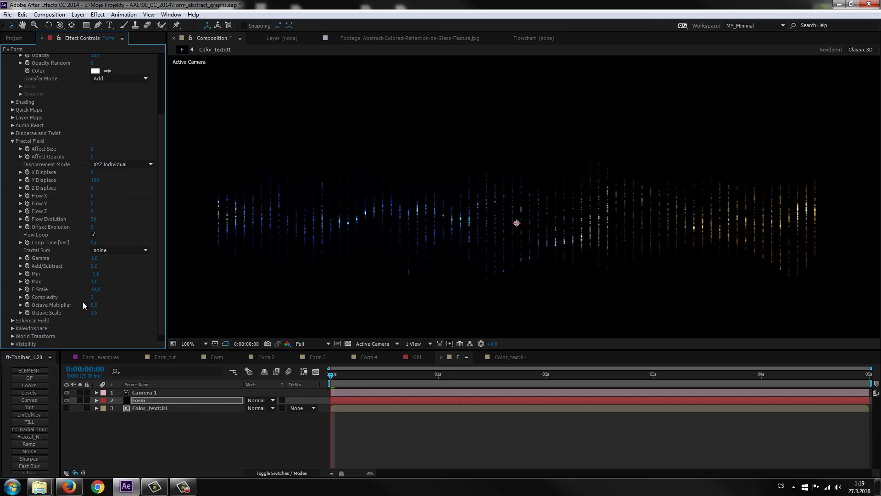
key(KP_0)
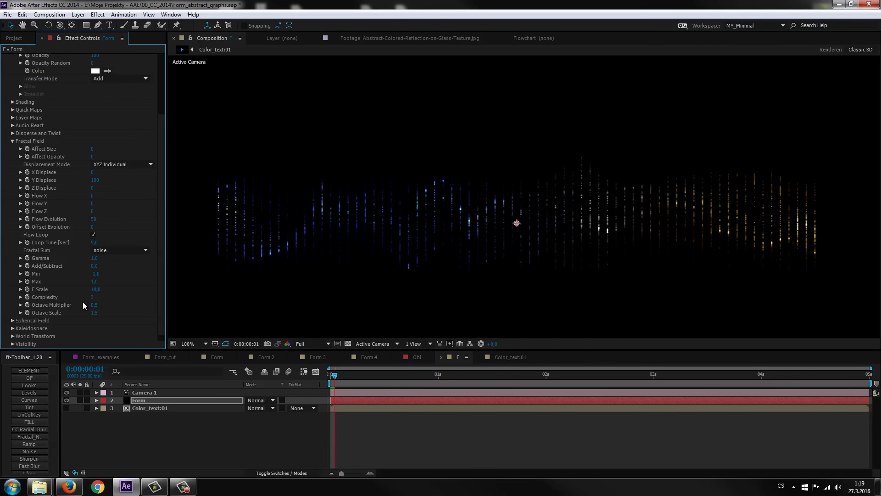
key(ctrl+z)
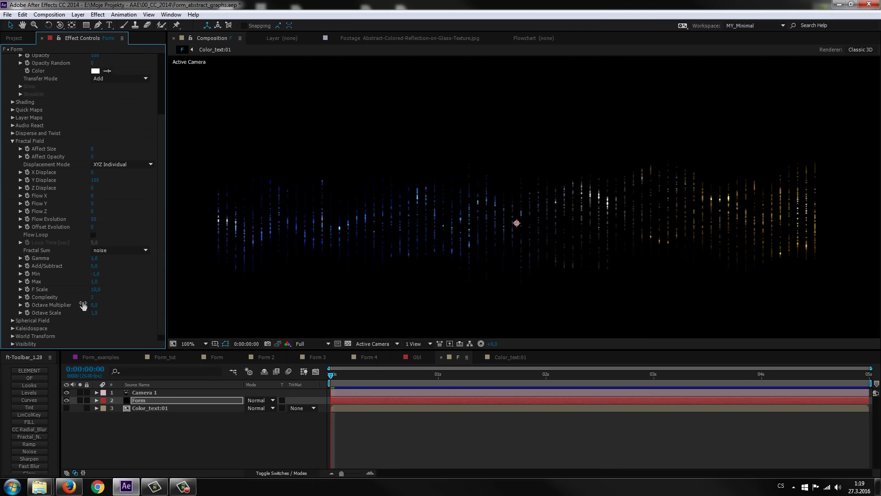
Set the Fractal Field F Scale to 20 and preview the result
scroll(83, 306, down, 1)
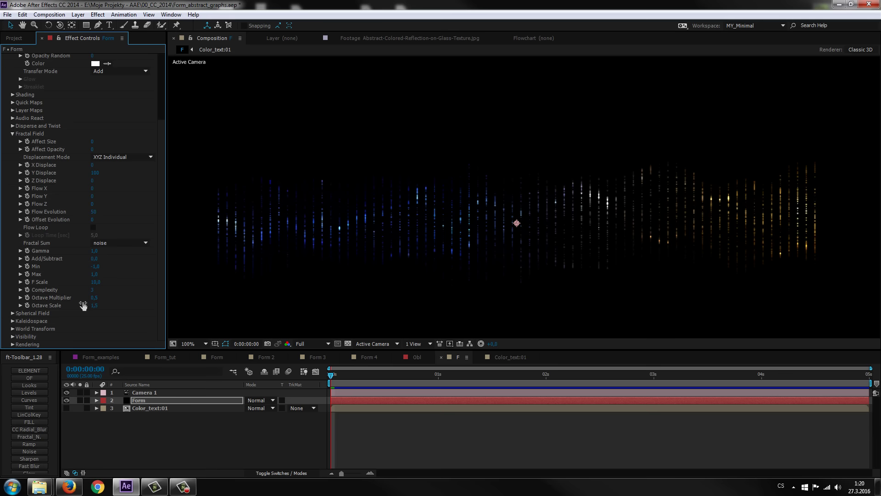
click(95, 282)
text(20)
key(Return)
key(space)
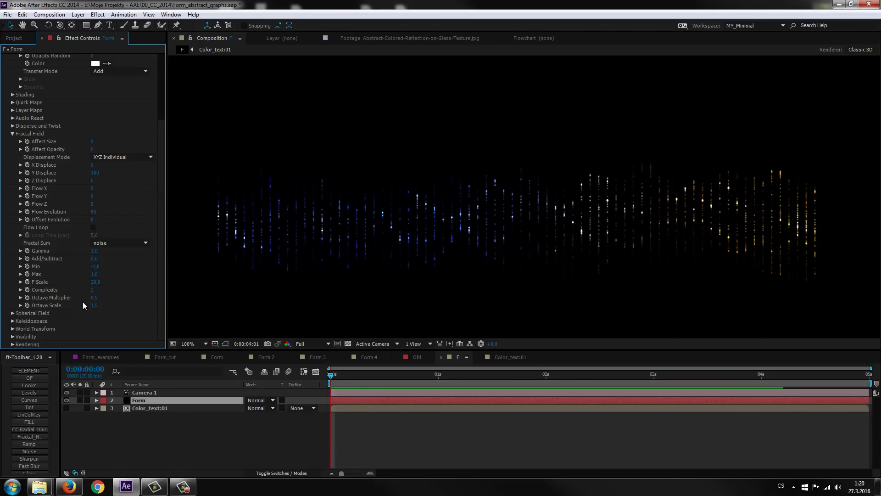
key(space)
scroll(83, 305, up, 5)
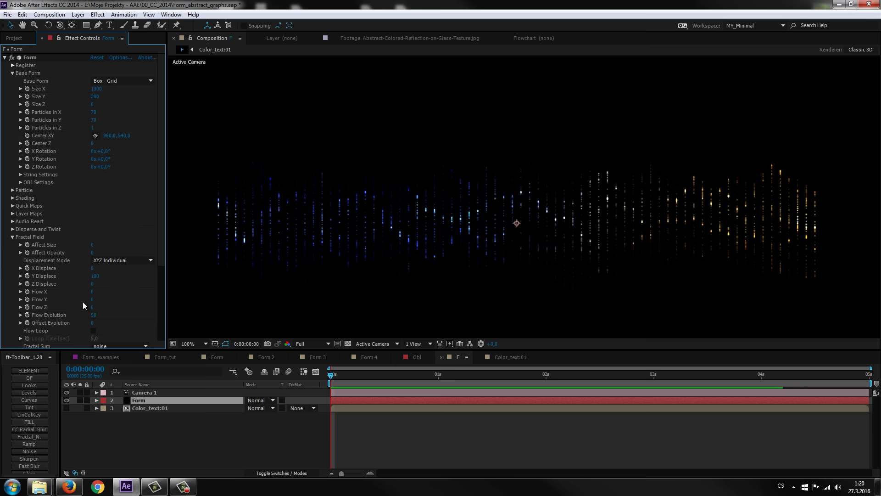
Raise Base Form Particles in Y above 70 by scrubbing the value
key(ctrl+z)
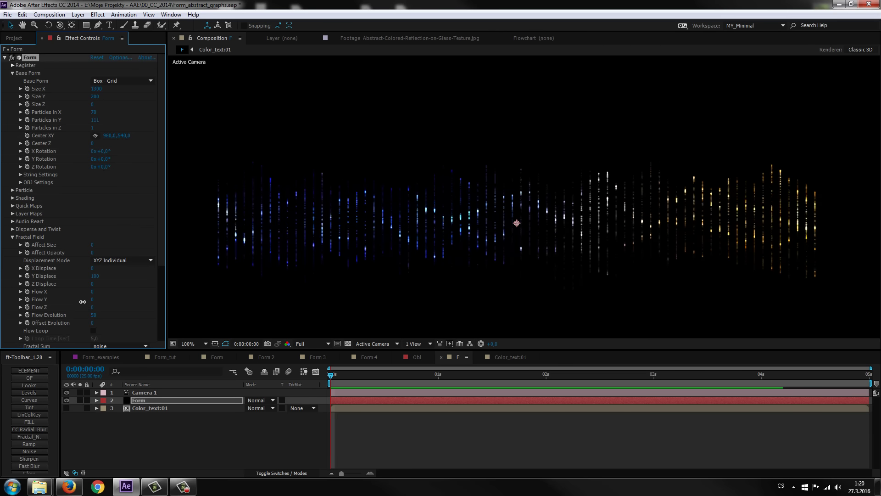
drag(83, 302, 83, 302)
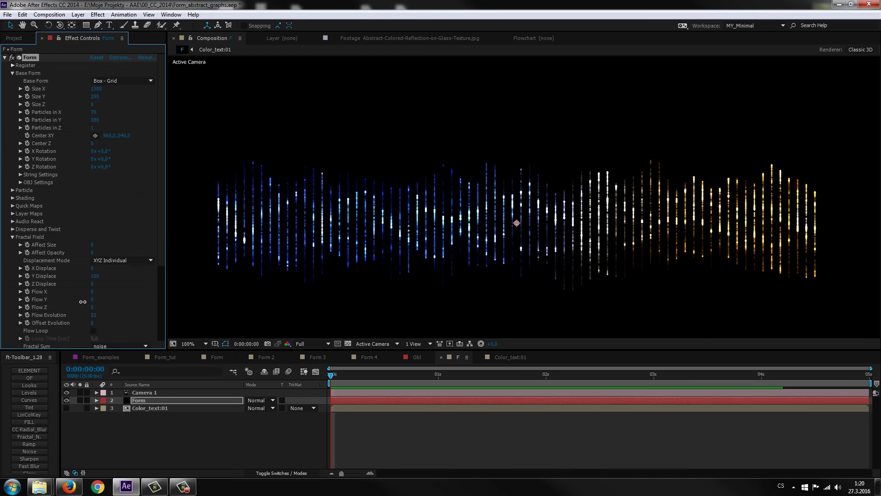
drag(82, 302, 84, 305)
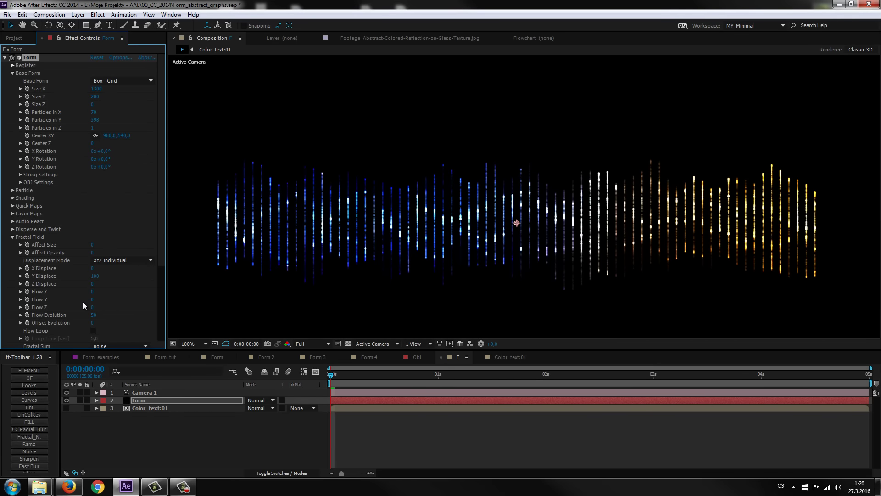
Set the particle Transfer Mode to Screen after briefly trying Normal
click(13, 190)
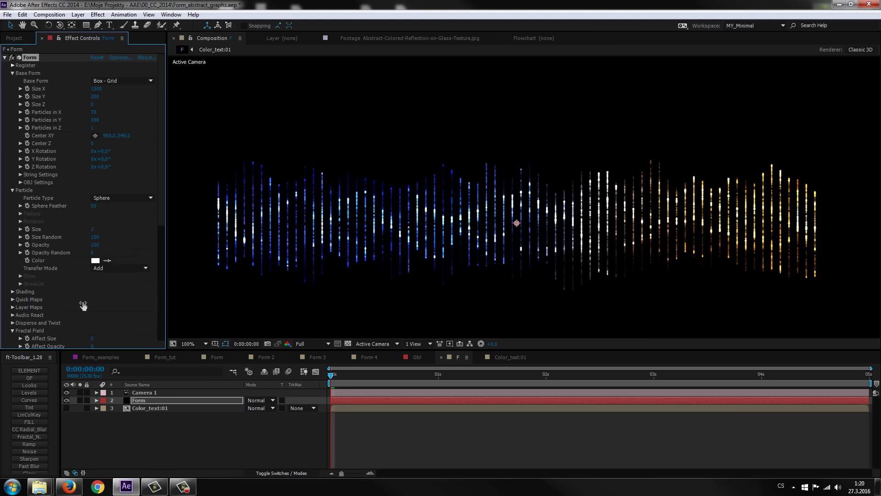
click(120, 268)
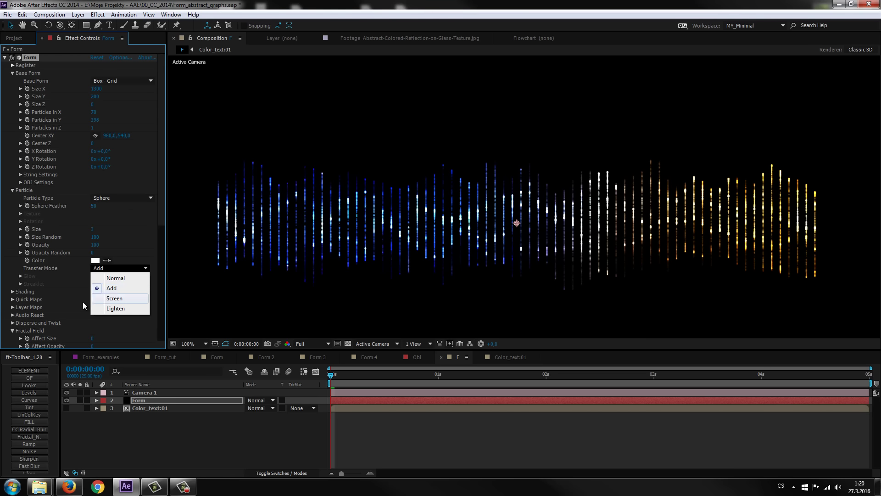
click(114, 298)
click(116, 278)
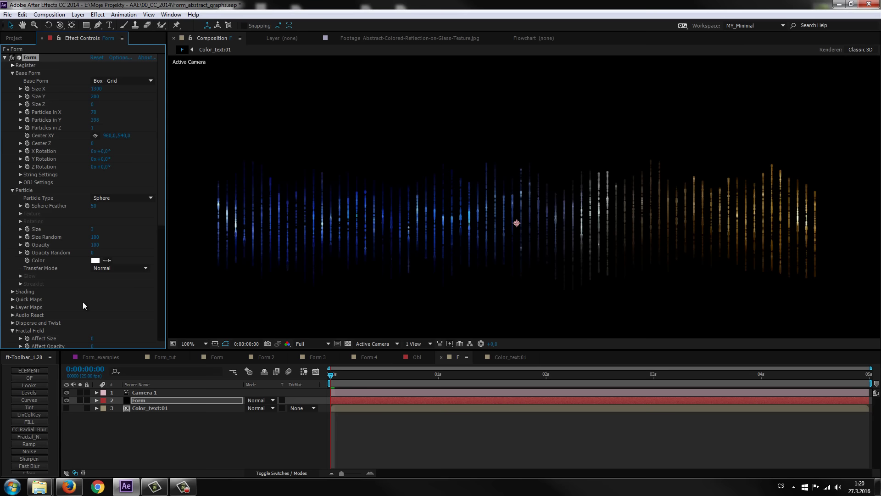
click(120, 268)
click(114, 298)
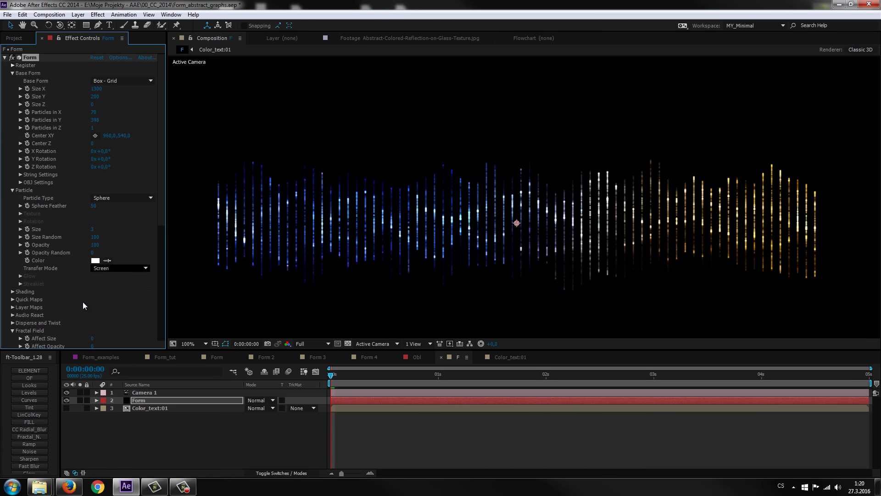
click(12, 190)
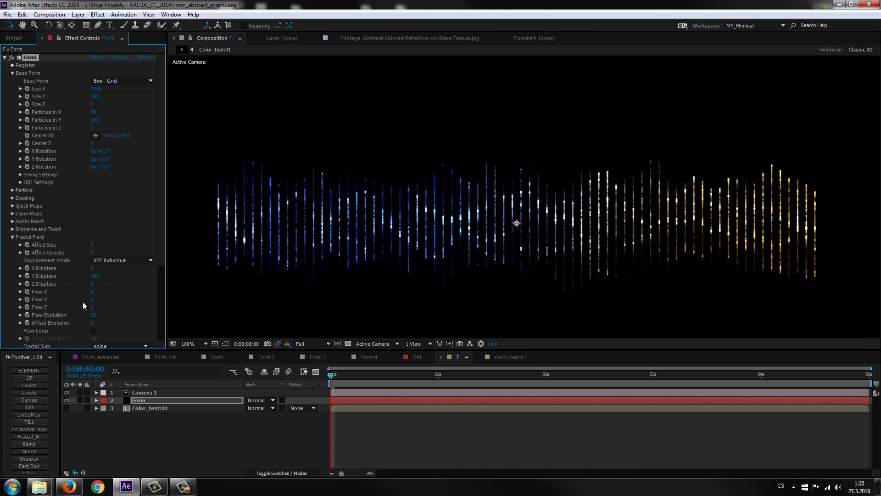
Fine-tune Particles in Y to 274 and check the preview
drag(94, 119, 77, 120)
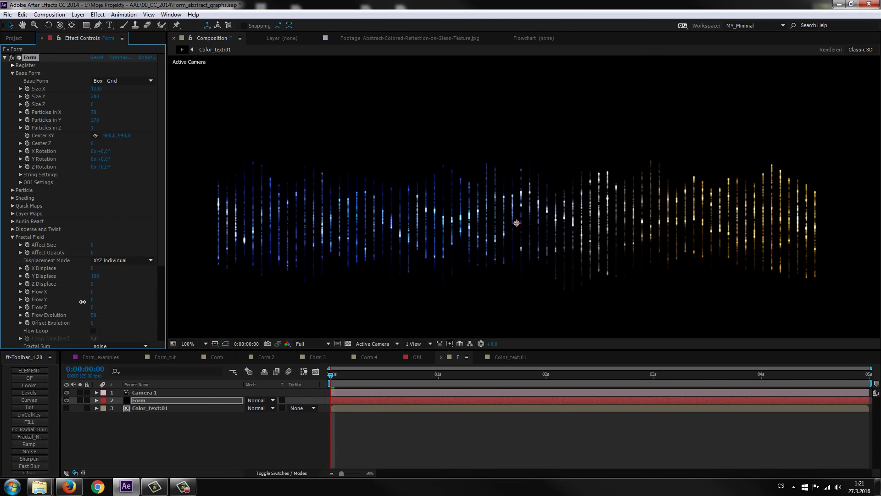
drag(83, 302, 84, 305)
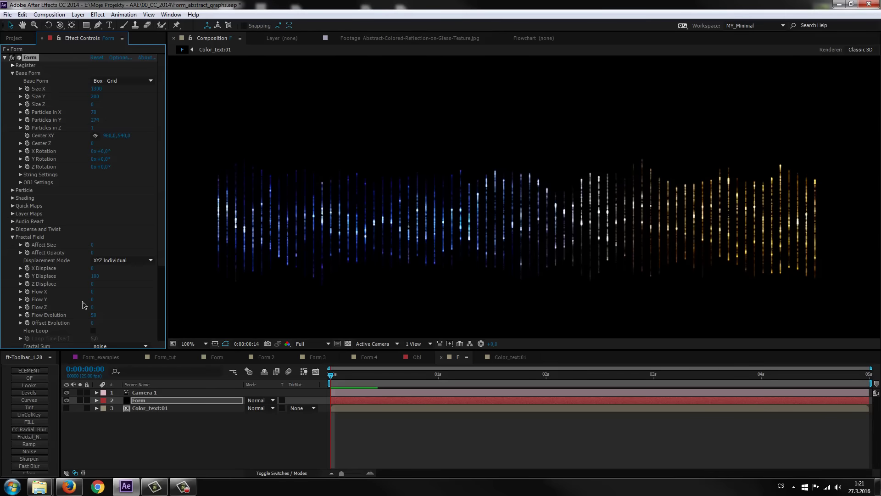
key(space)
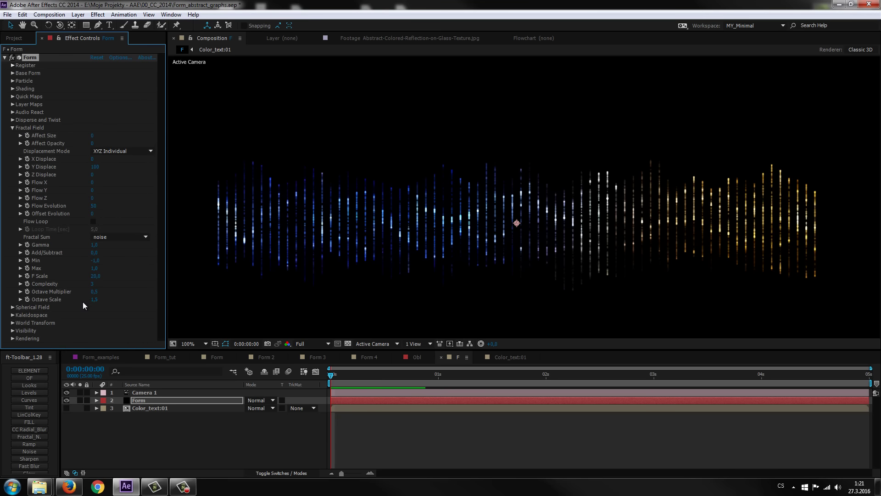
Set the fractal field's Complexity to 10 and preview the animation
click(92, 283)
text(10)
key(Return)
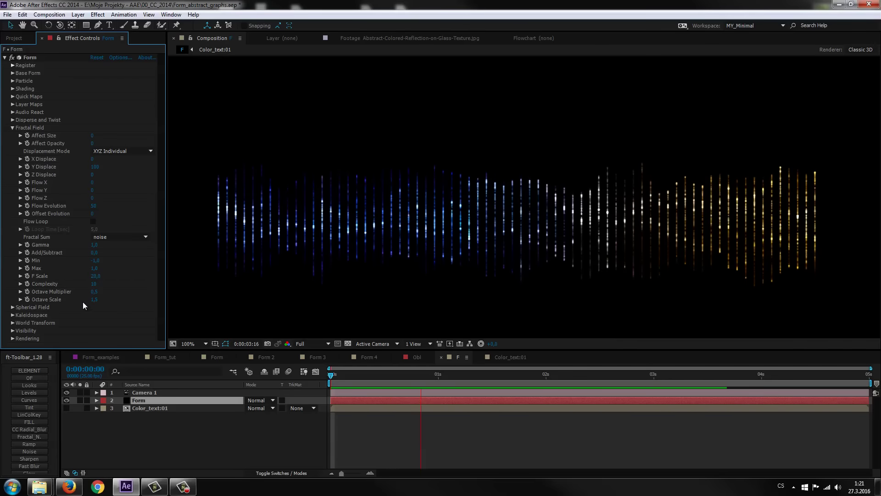
key(space)
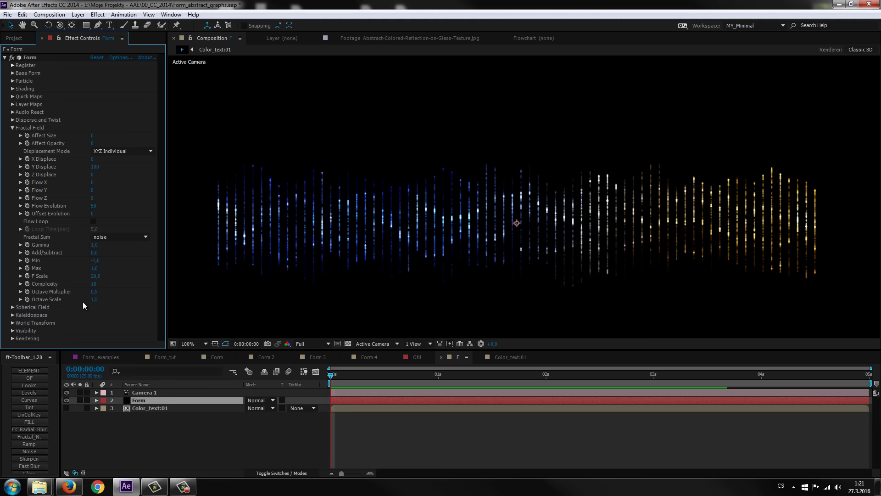
key(KP_0)
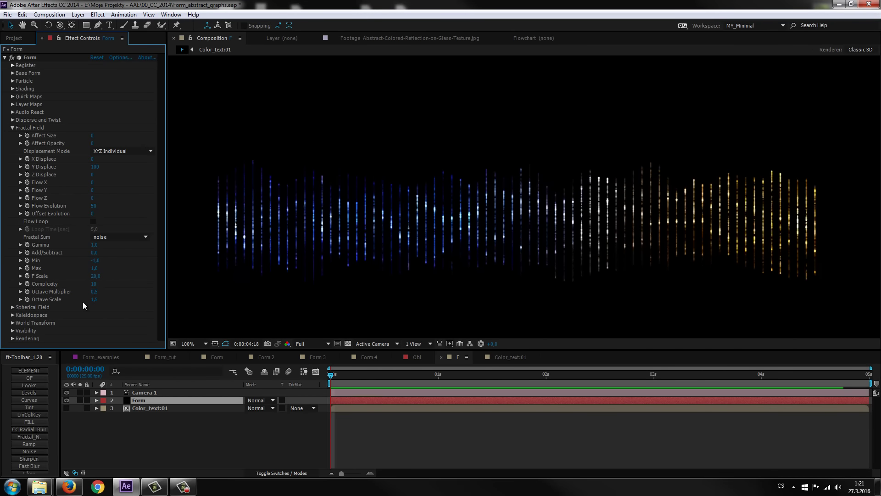
key(space)
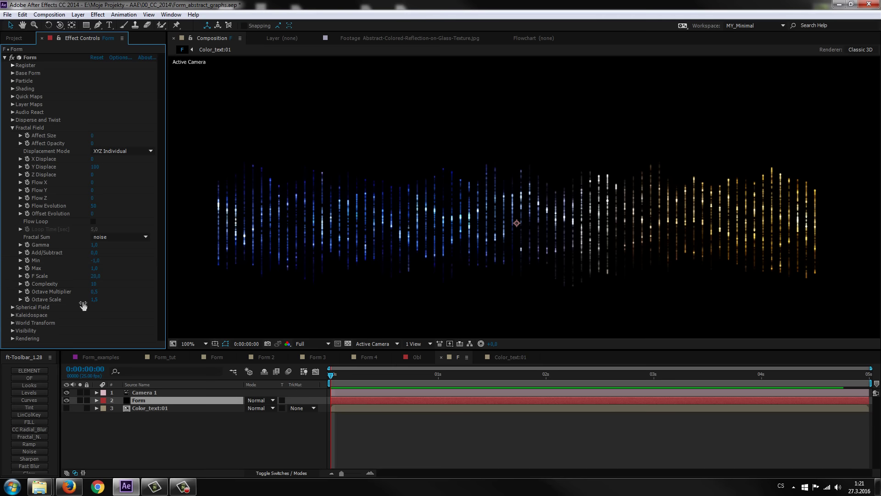
Lower Octave Multiplier from 2 to 0,5 and preview the particle motion
click(97, 292)
key(Return)
key(space)
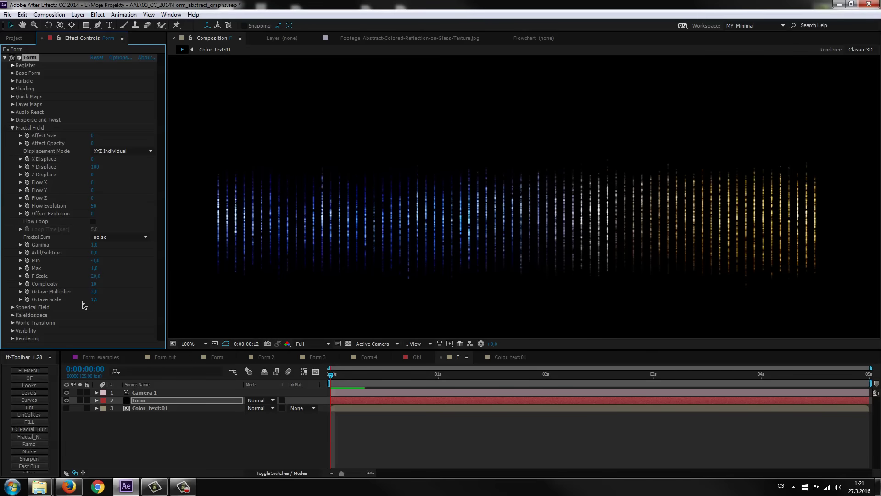
key(space)
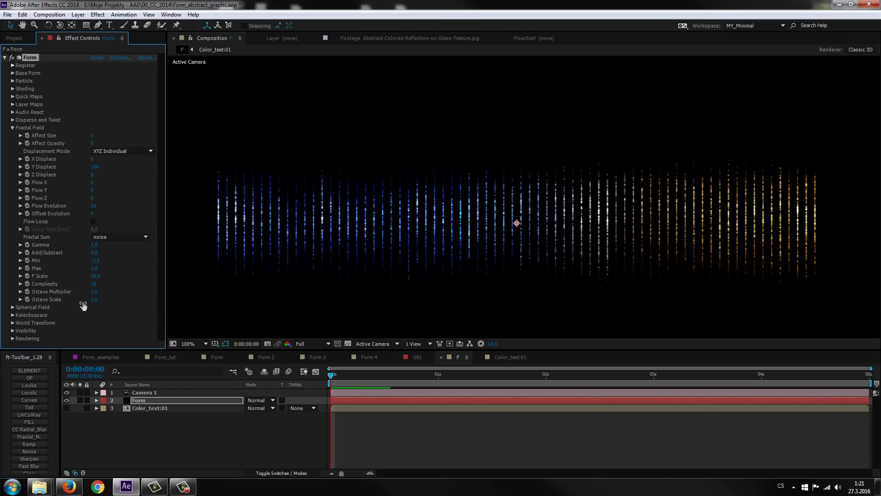
drag(83, 306, 84, 304)
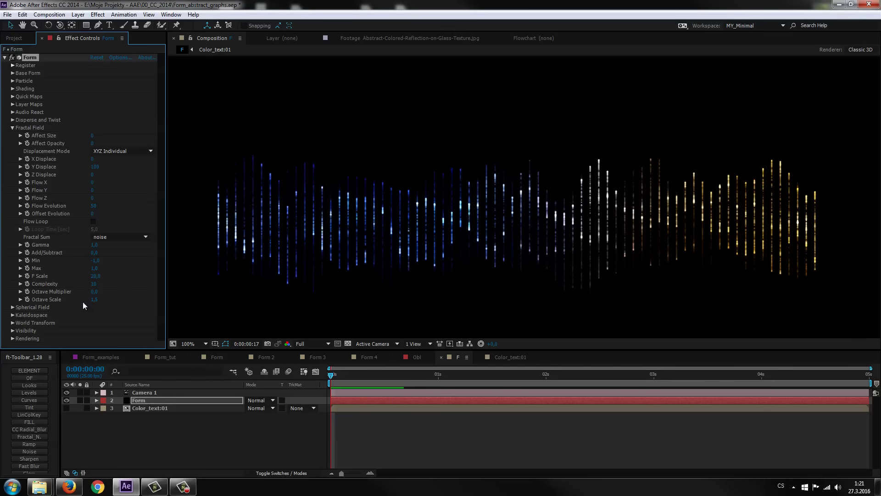
click(83, 305)
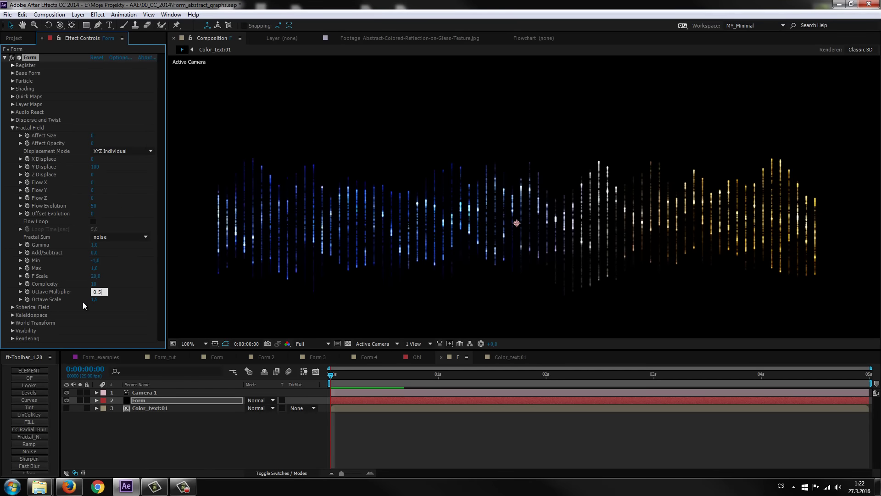
key(Return)
key(space)
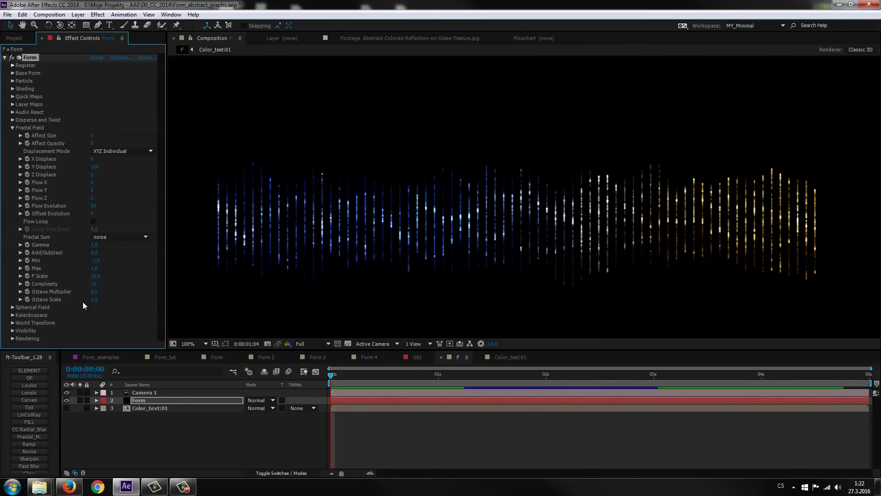
click(83, 305)
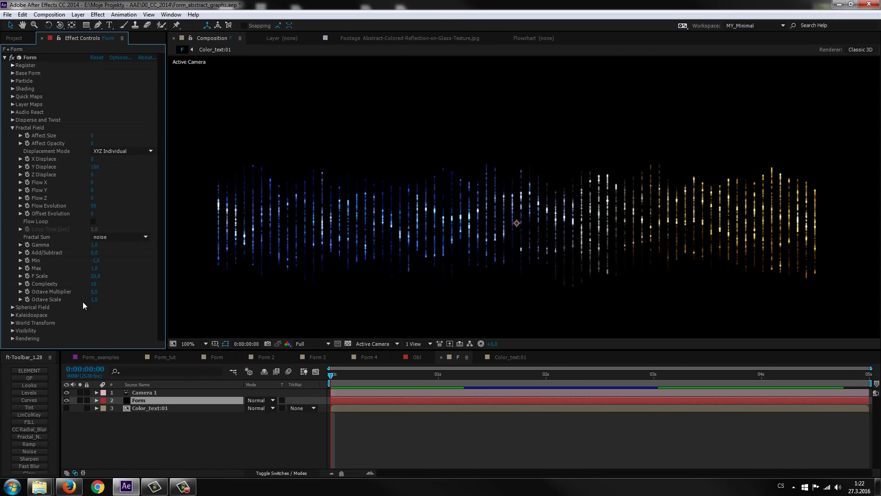
Try Octave Scale at 2,5, then reset it back to 1,5
key(ctrl+z)
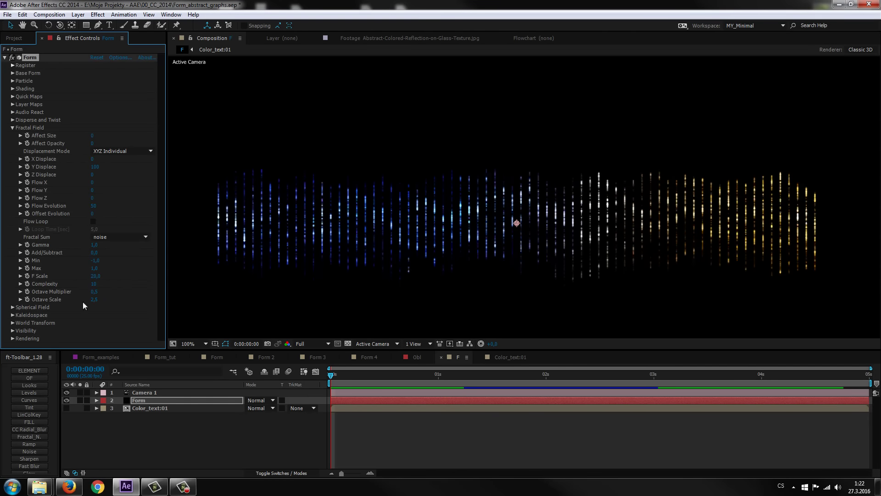
key(space)
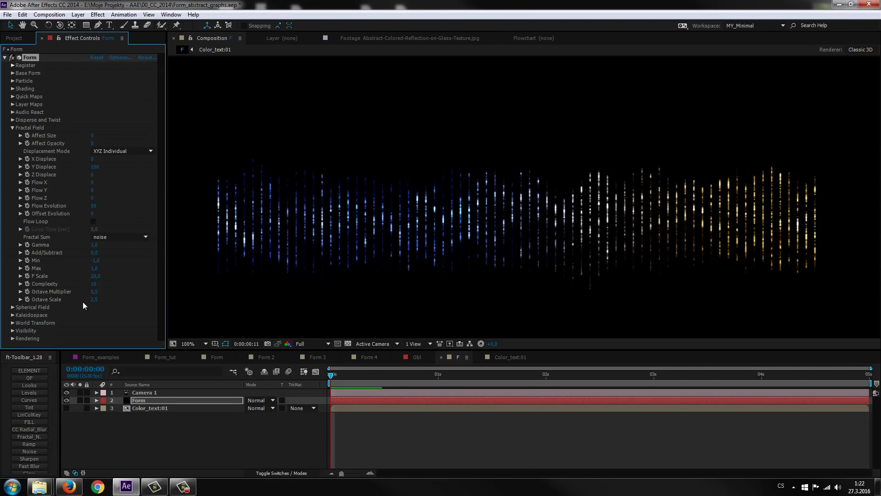
click(83, 305)
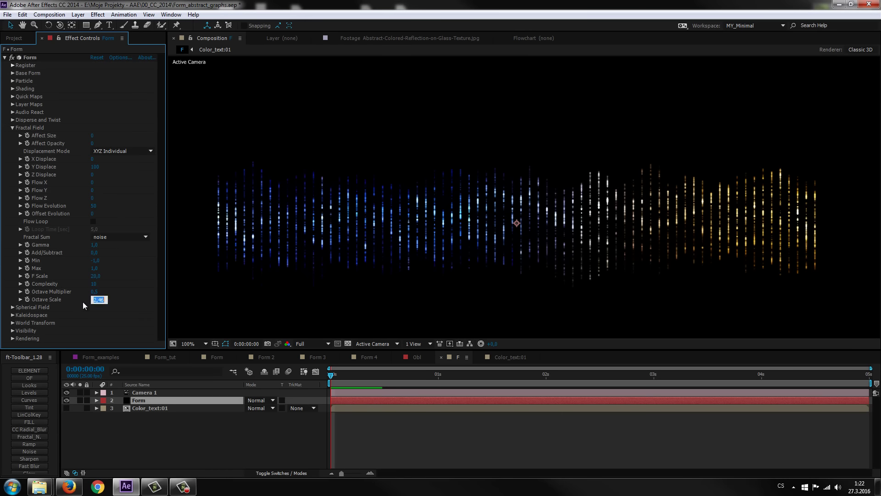
right_click(83, 306)
key(Return)
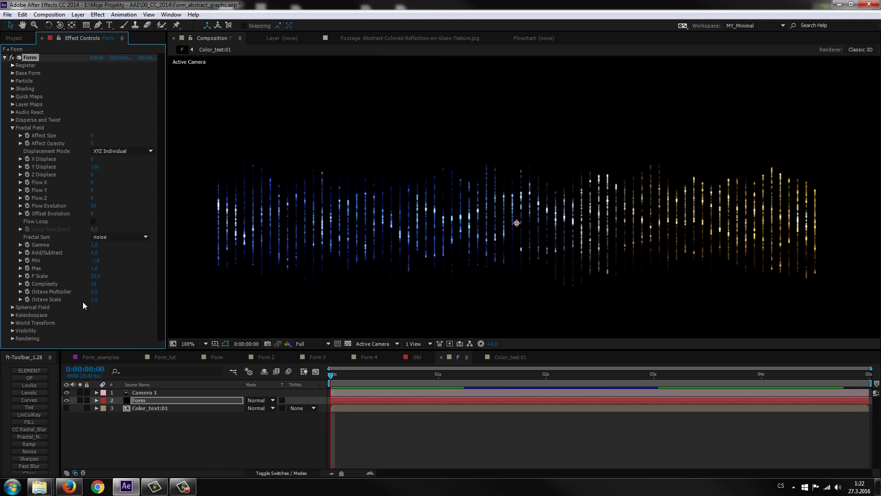
key(space)
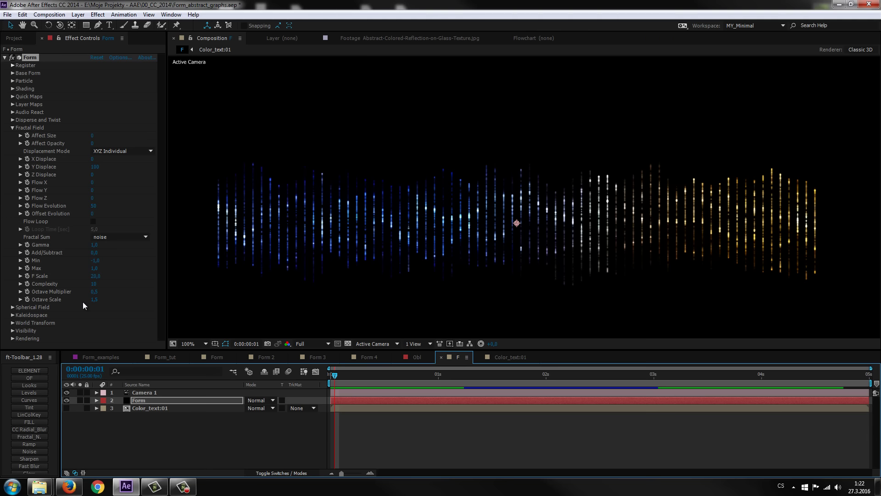
Set the fractal field's Max to 0 and preview the animation
text(0)
key(Return)
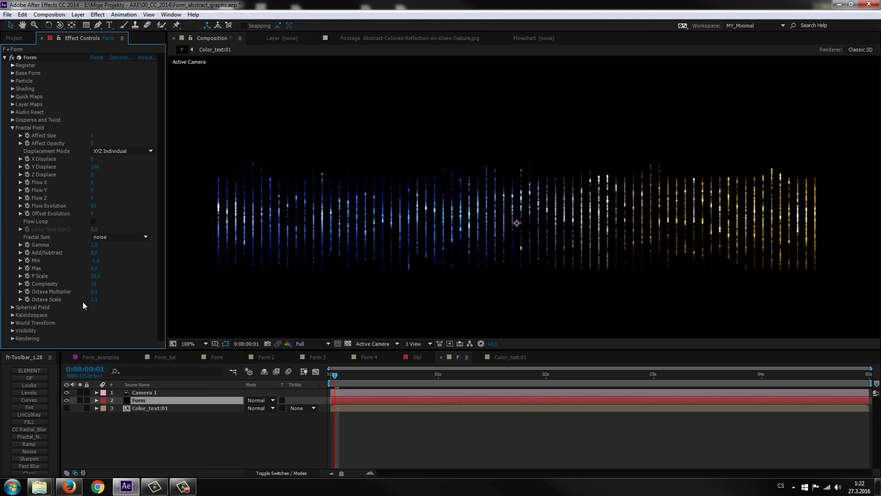
key(space)
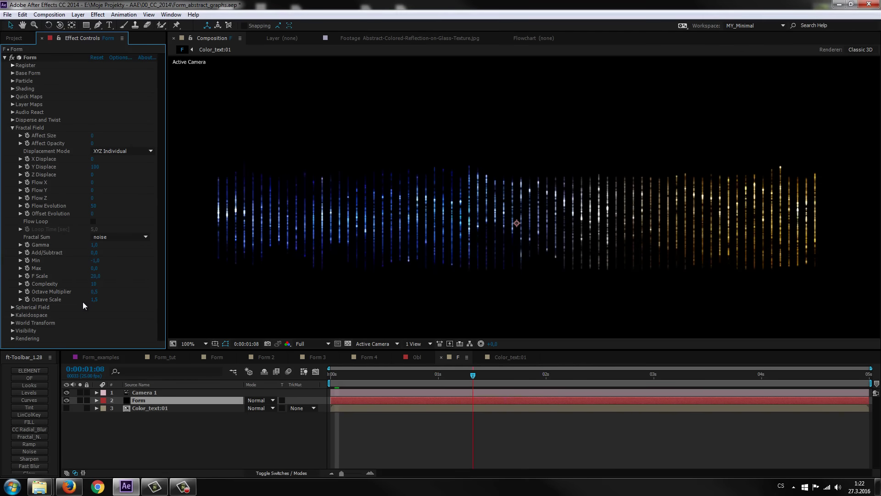
key(space)
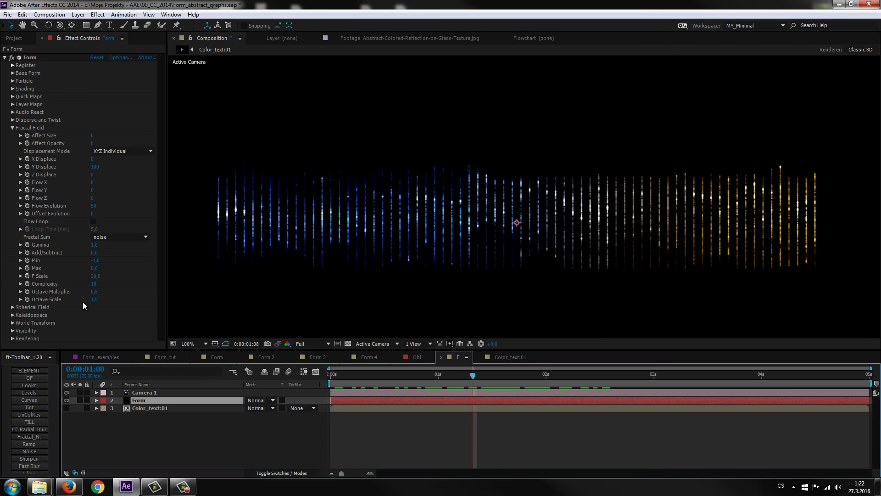
key(space)
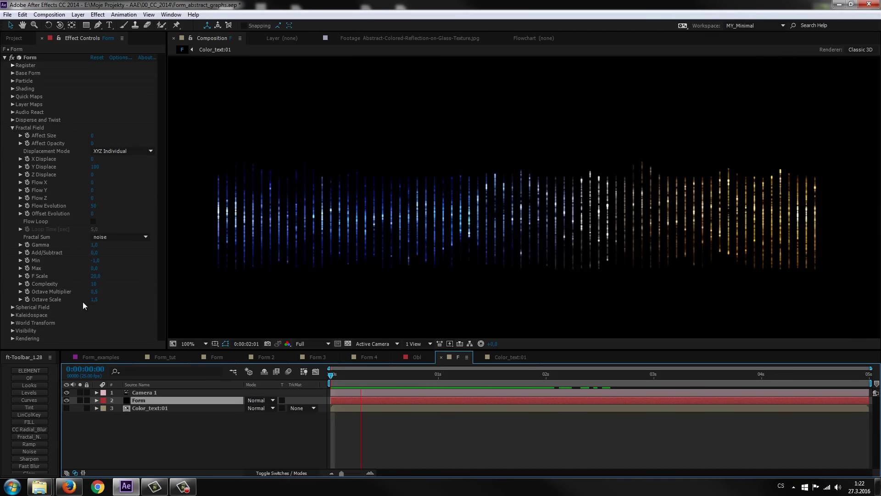
key(space)
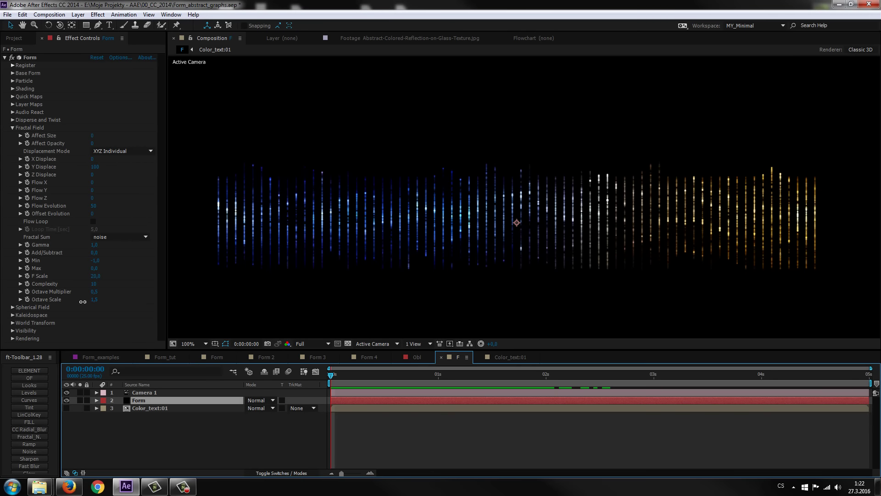
Raise Y Displace to 123, increase Flow Y, nudge F Scale to about 22, and preview
drag(95, 167, 106, 167)
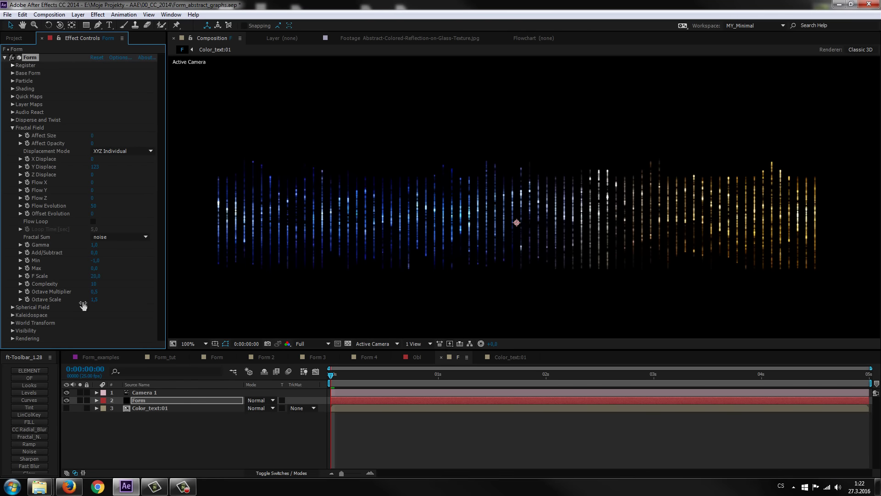
drag(83, 306, 82, 301)
drag(83, 306, 84, 305)
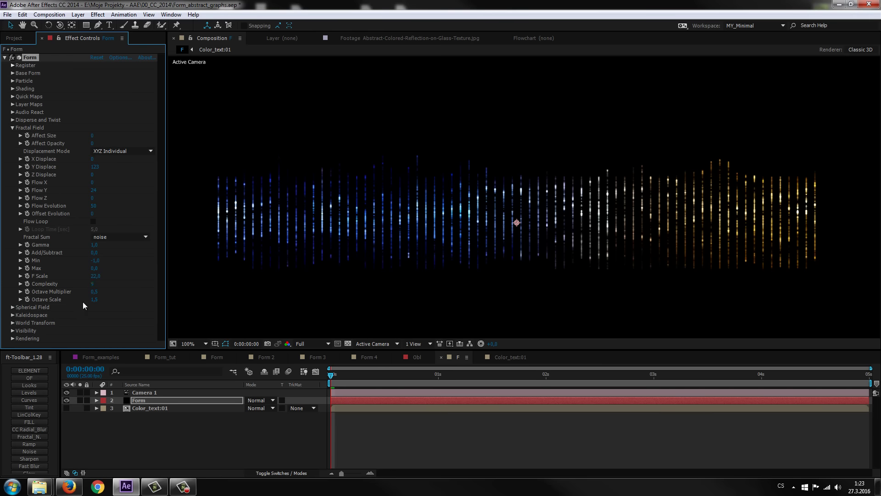
key(space)
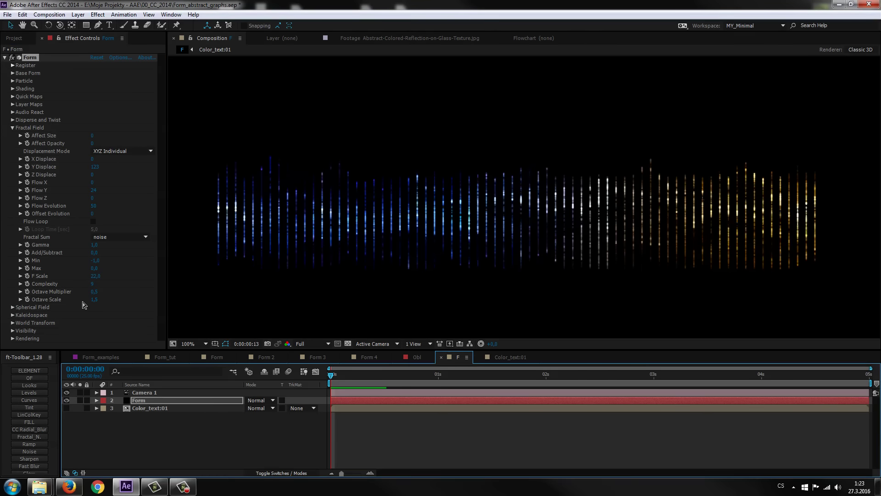
key(space)
Create Adjustment Layer 7 via New > Adjustment Layer and place it between Camera 1 and Form
key(F2)
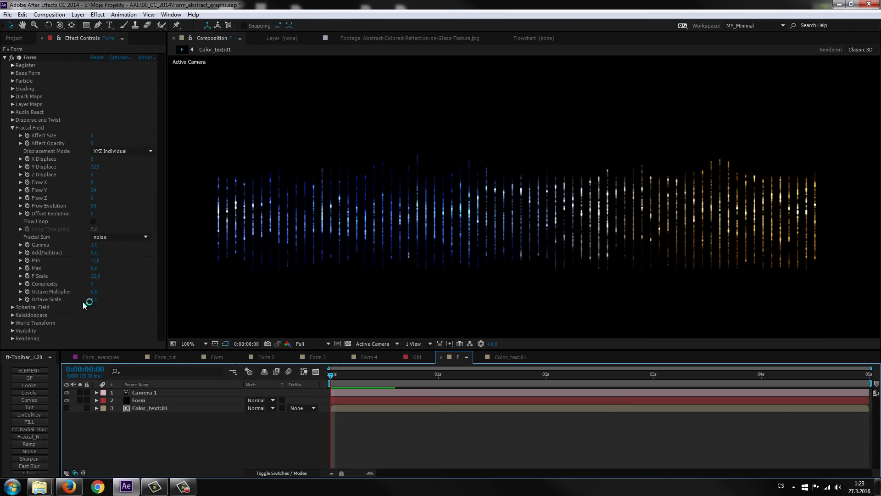
right_click(140, 436)
mouse_move(160, 337)
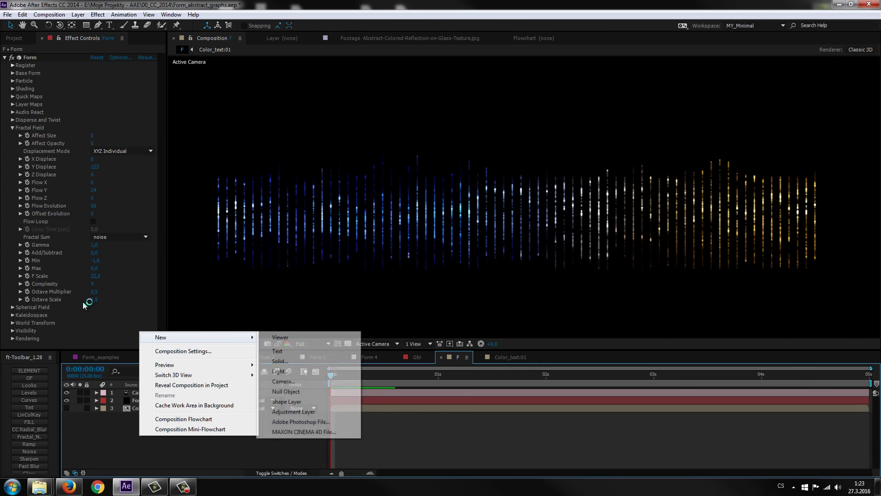
click(294, 411)
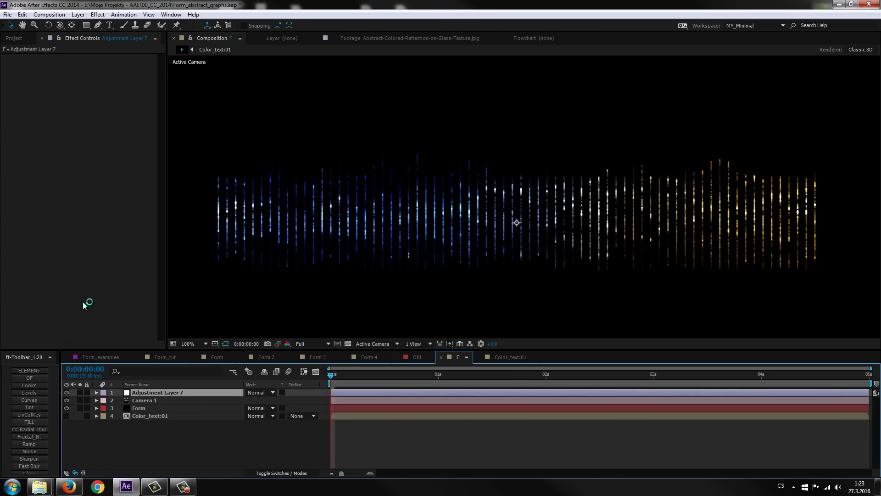
key(comma)
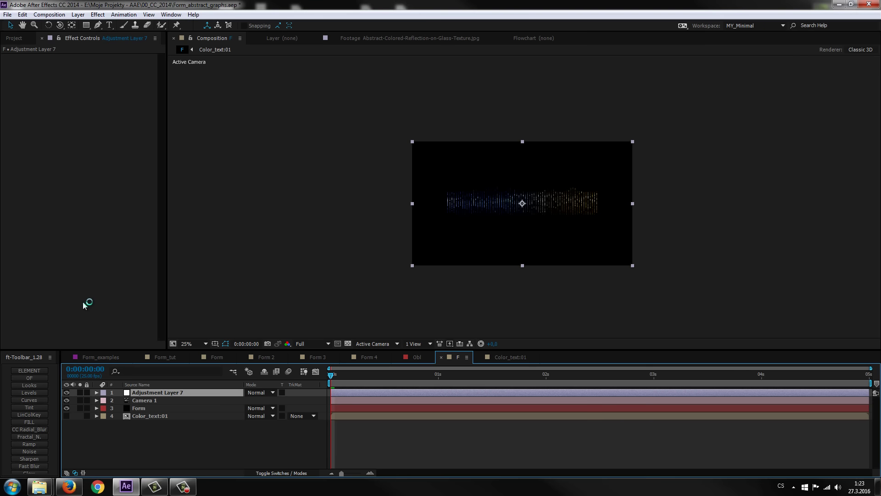
key(ctrl+bracketleft)
key(ctrl+Down)
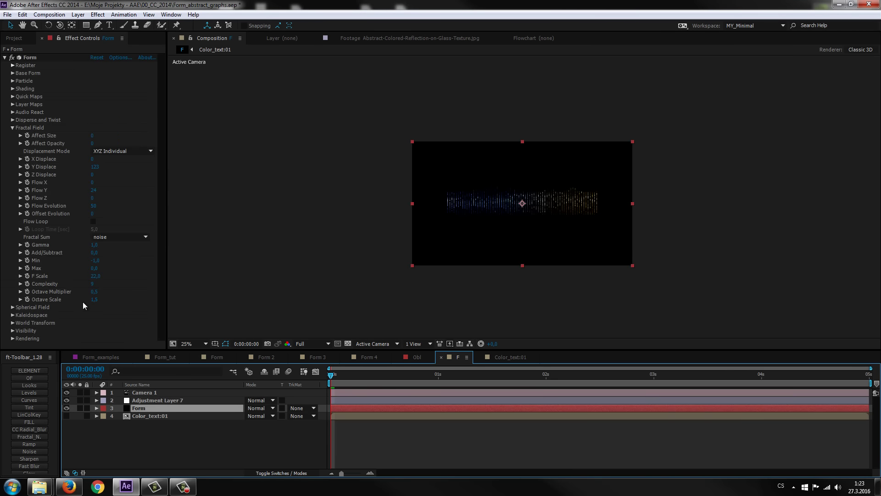
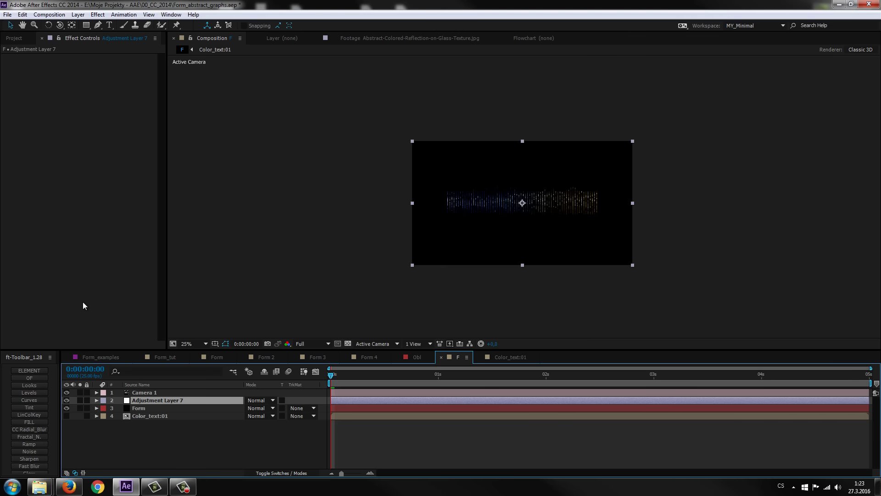
Nudge Adjustment Layer 7 upward over the bar graph, check the coverage zoomed in, then select Form
key(shift+Up)
key(shift+Up)
key(shift+Up)
key(shift+Up)
key(shift+Up)
key(shift+Up)
key(shift+Up)
key(shift+Up)
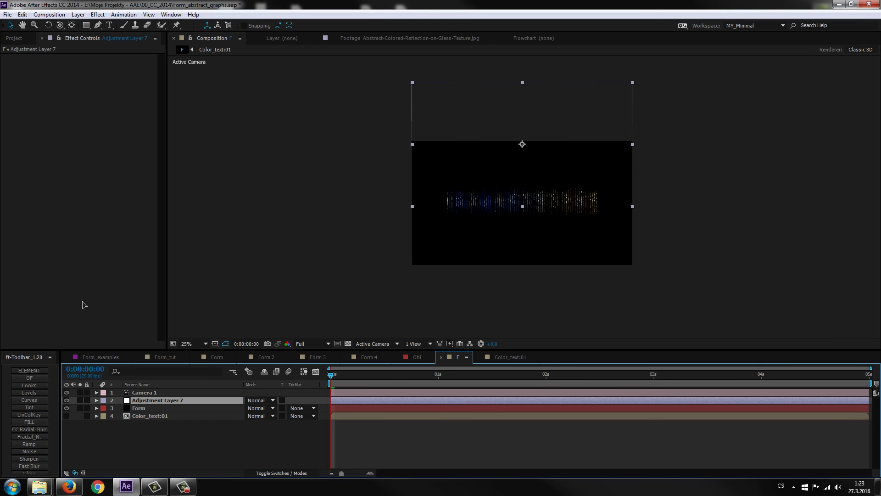
key(period)
key(period)
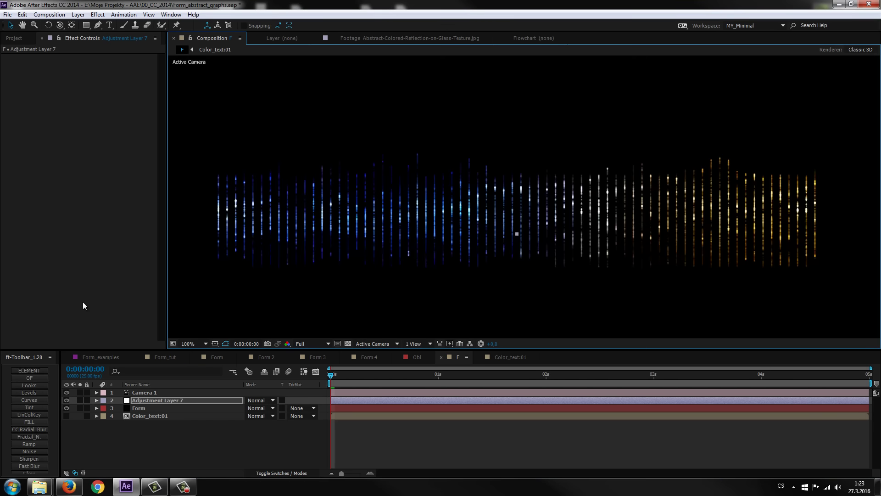
key(ctrl+shift+h)
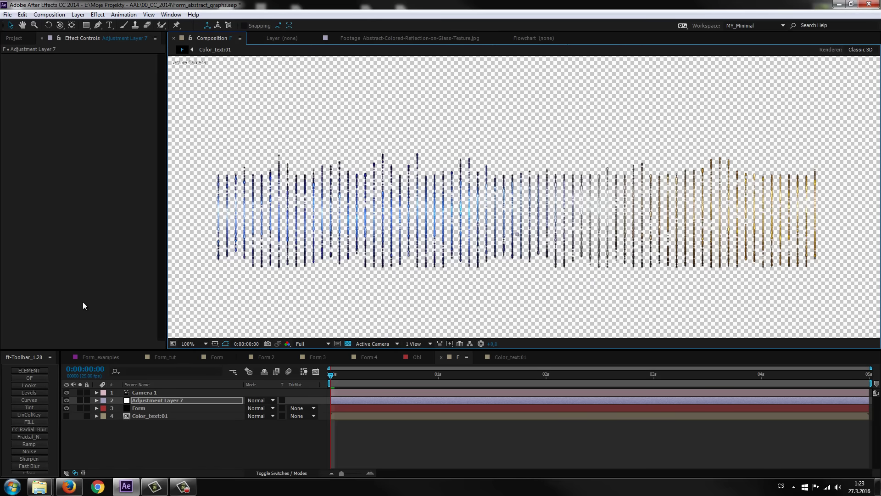
key(ctrl+shift+h)
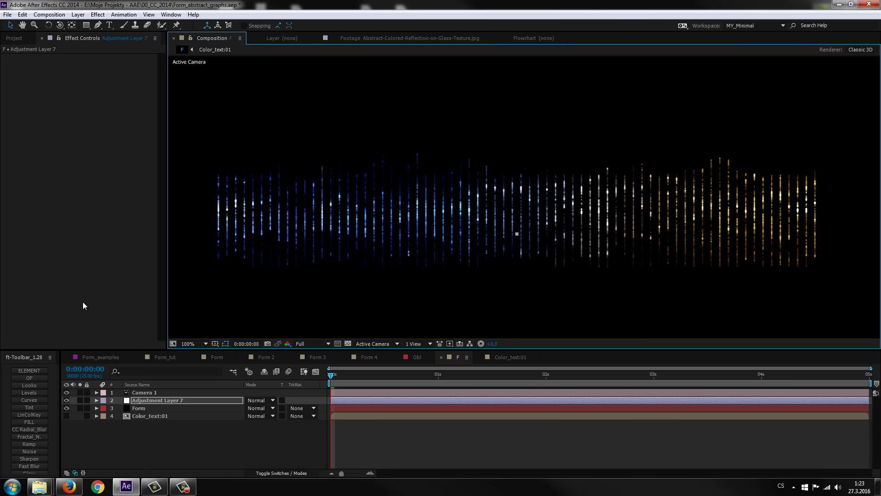
key(backslash)
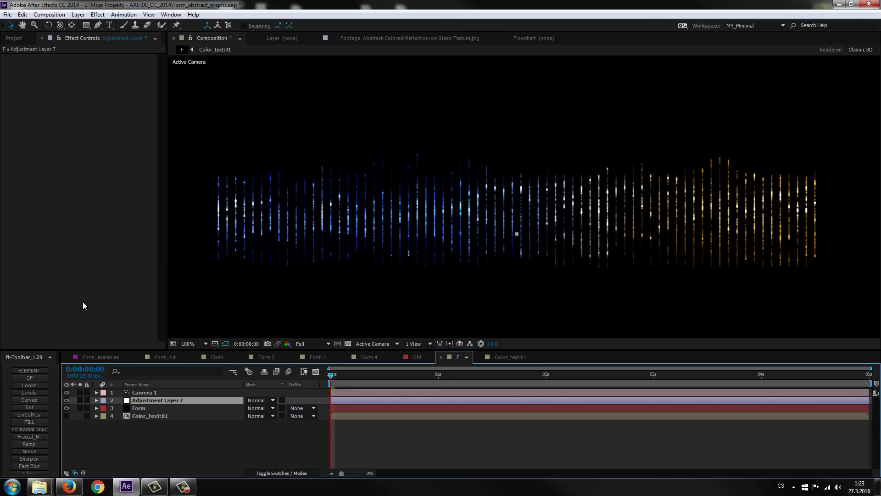
key(ctrl+Down)
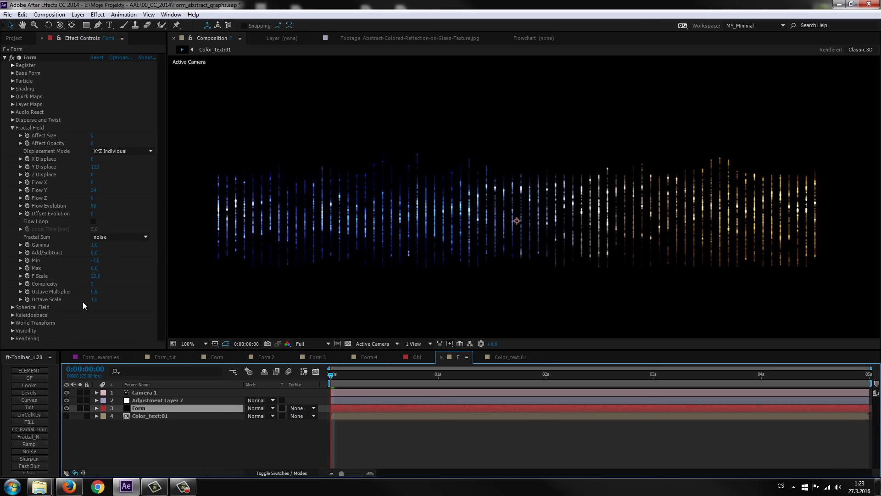
Set Form's track matte to Alpha Matte 'Adjustment Layer 7' and preview the masked bars
click(303, 408)
key(Return)
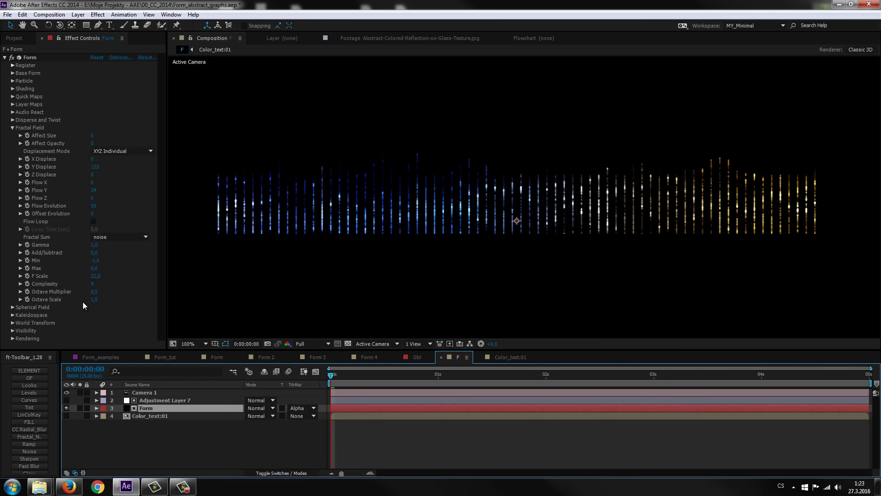
key(space)
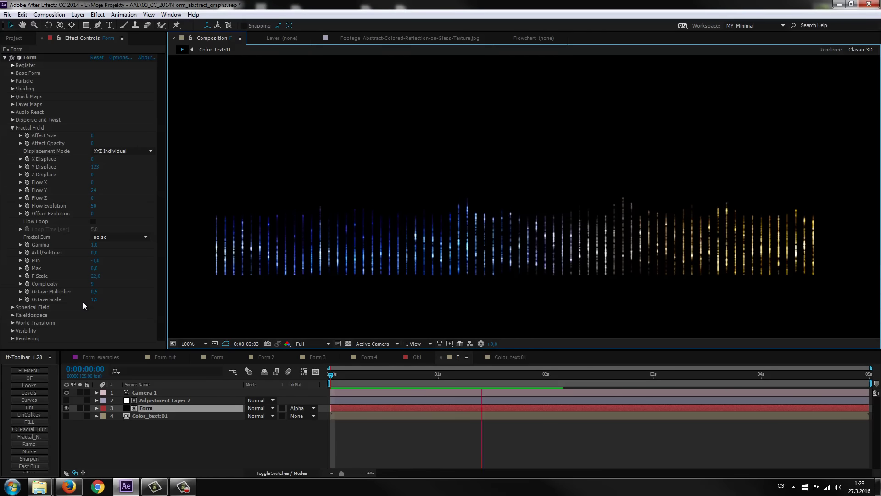
key(space)
key(comma)
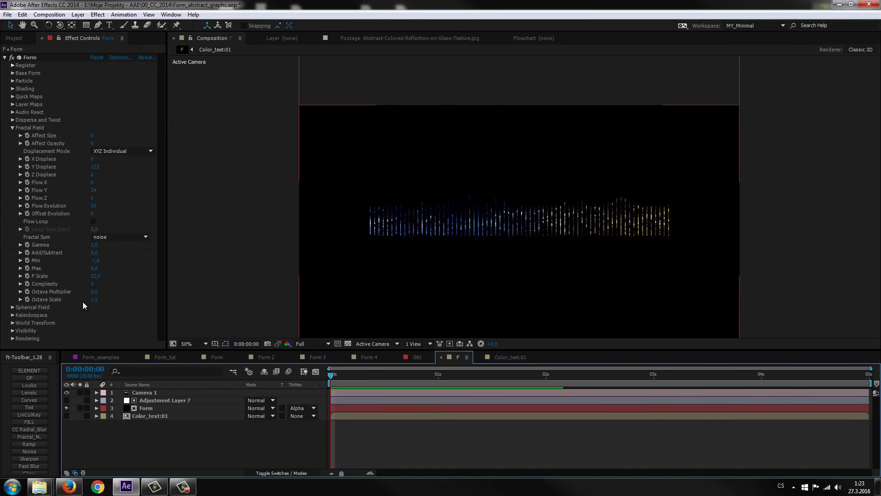
key(KP_3)
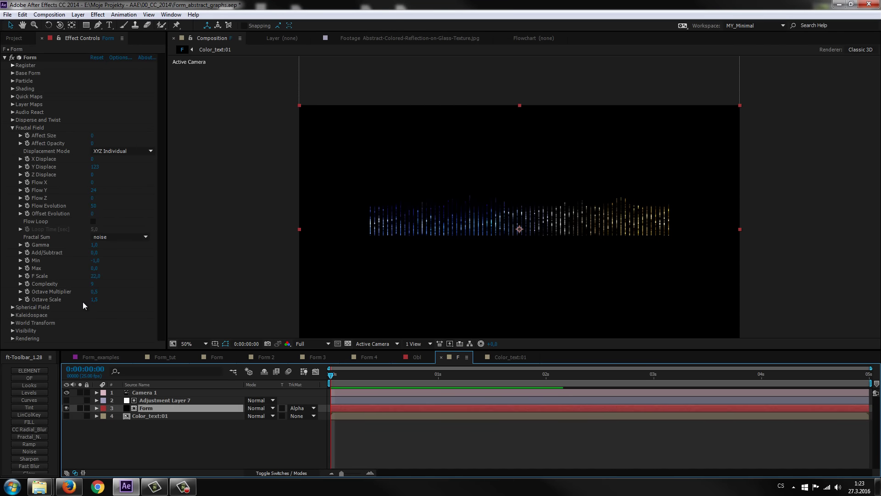
Create a new adjustment layer and move it above Adjustment Layer 7
right_click(143, 340)
mouse_move(183, 345)
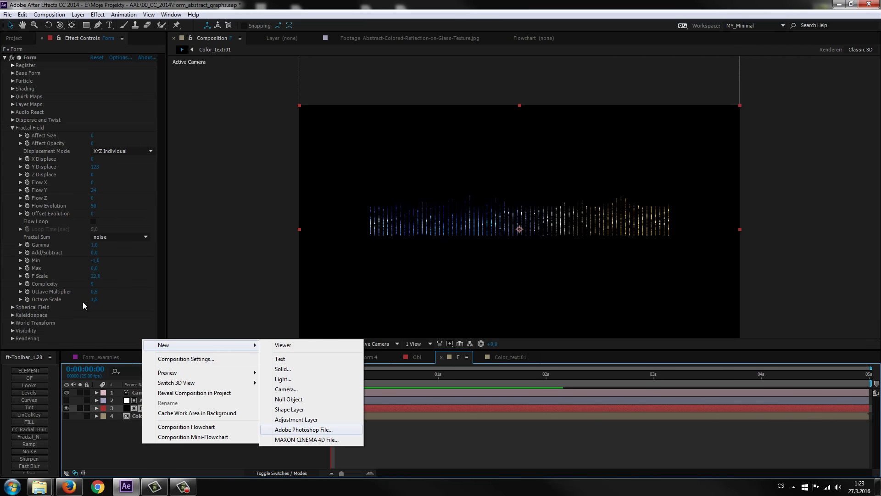
right_click(107, 336)
mouse_move(138, 341)
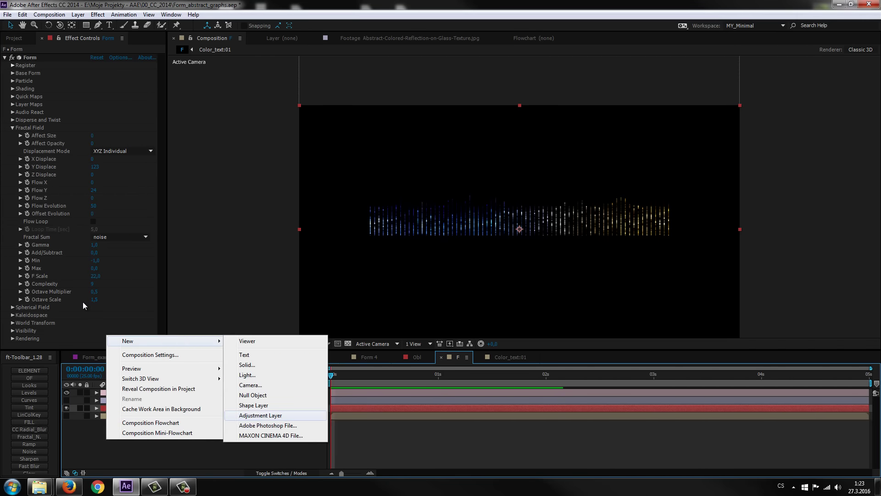
key(Return)
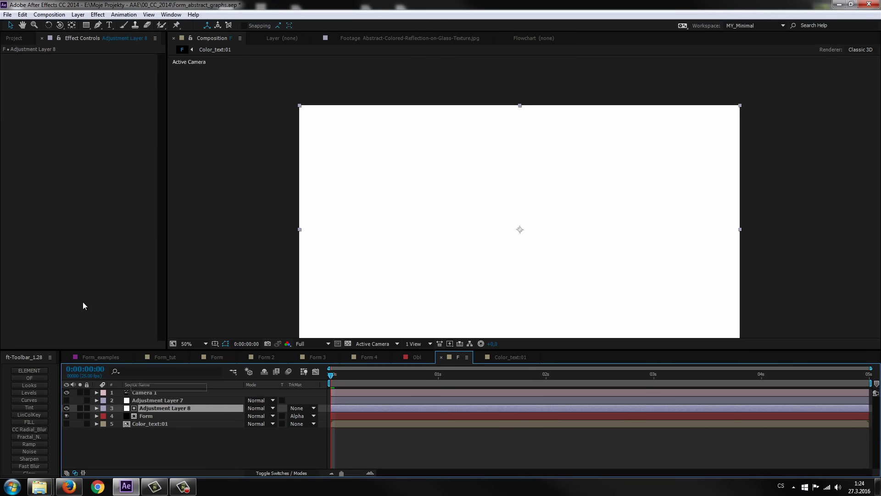
key(ctrl+bracketright)
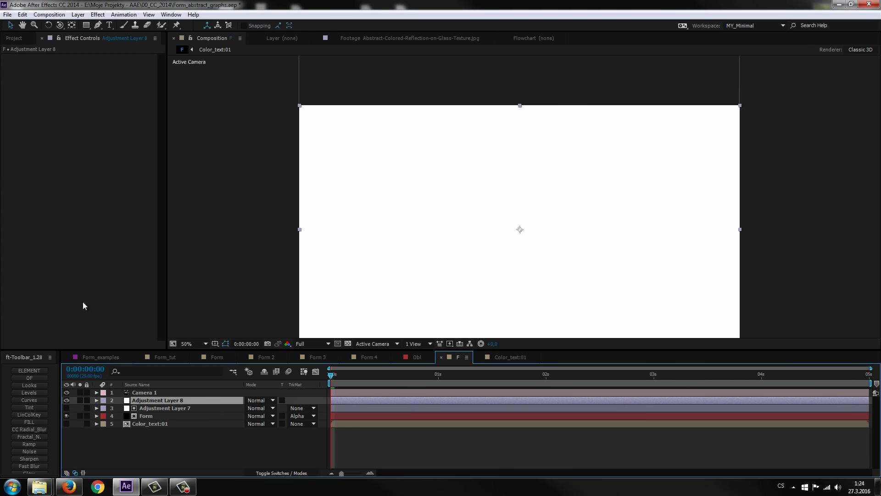
Navigate the Effect menu to Video Copilot > VC Reflect
key(alt+a)
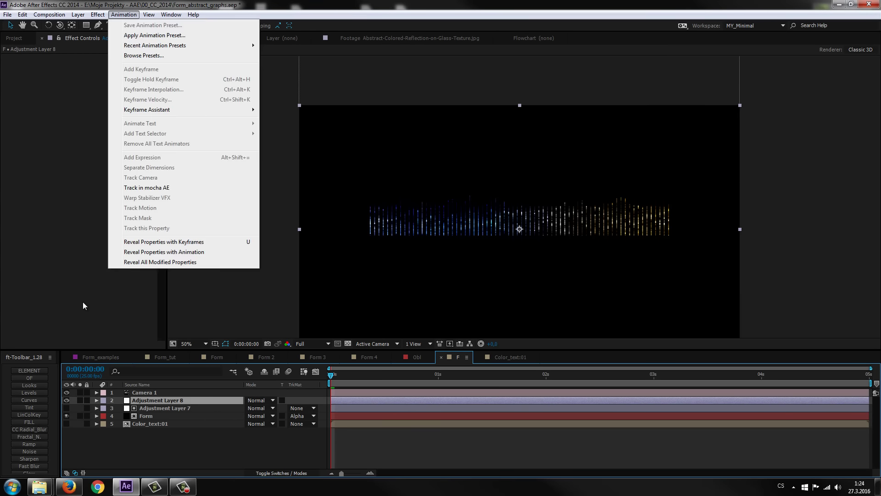
key(Left)
key(Left)
key(Right)
key(Escape)
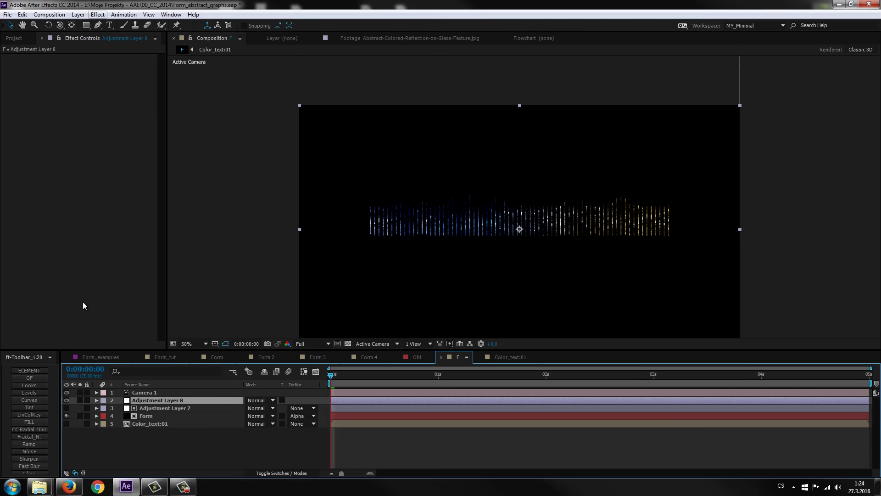
key(Down)
key(Up)
key(Up)
key(Right)
key(Left)
key(Down)
key(Right)
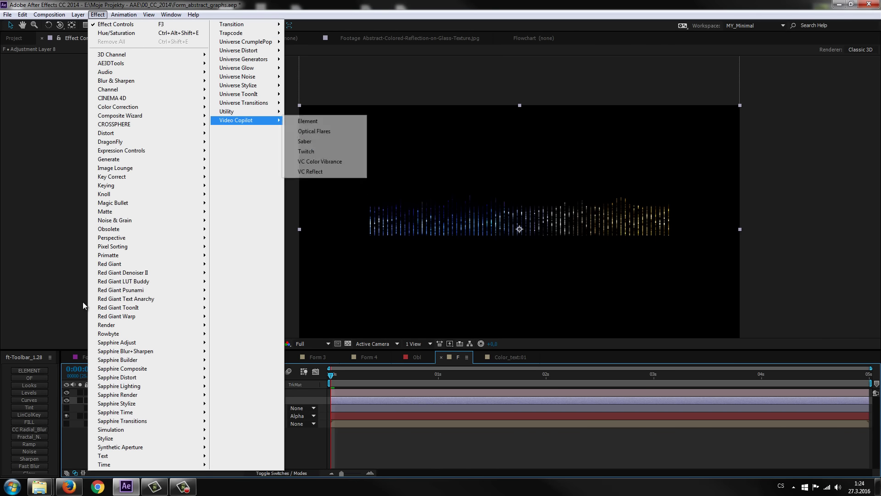
key(Down)
key(Down)
key(Down)
key(Down)
key(Down)
Apply VC Reflect to Adjustment Layer 8 with its floor at 960,572
key(Return)
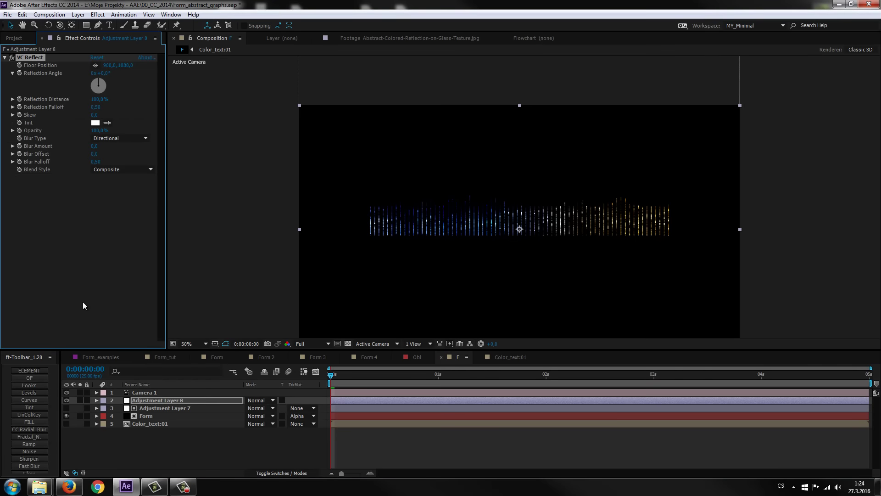
key(comma)
key(comma)
key(comma)
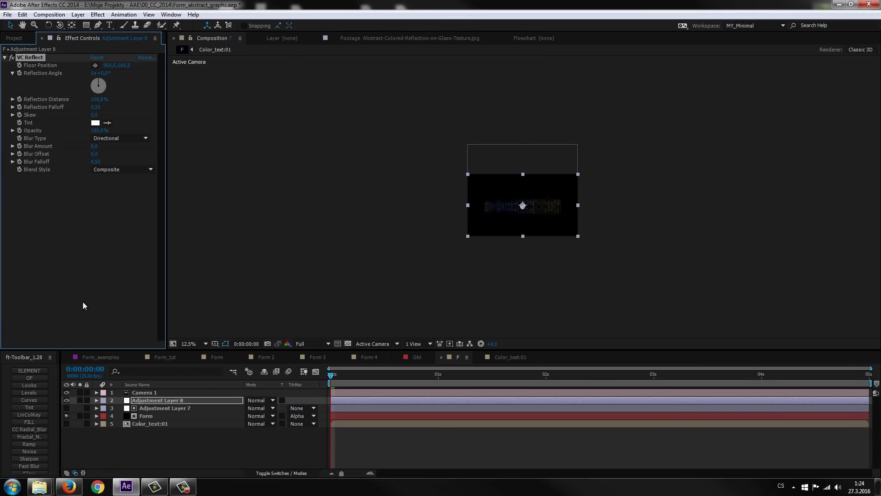
key(period)
key(period)
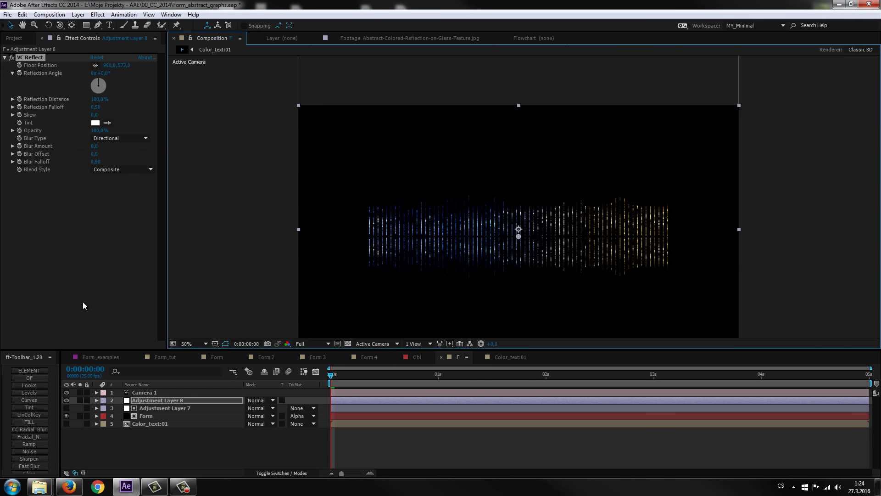
Preview the blurred reflection beneath the graph, then delete the reflection layer
key(KP_0)
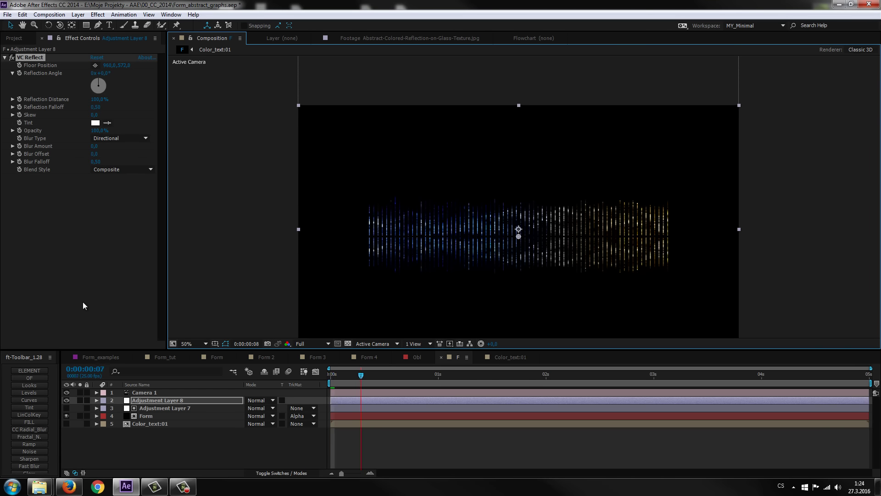
key(KP_0)
key(KP_0)
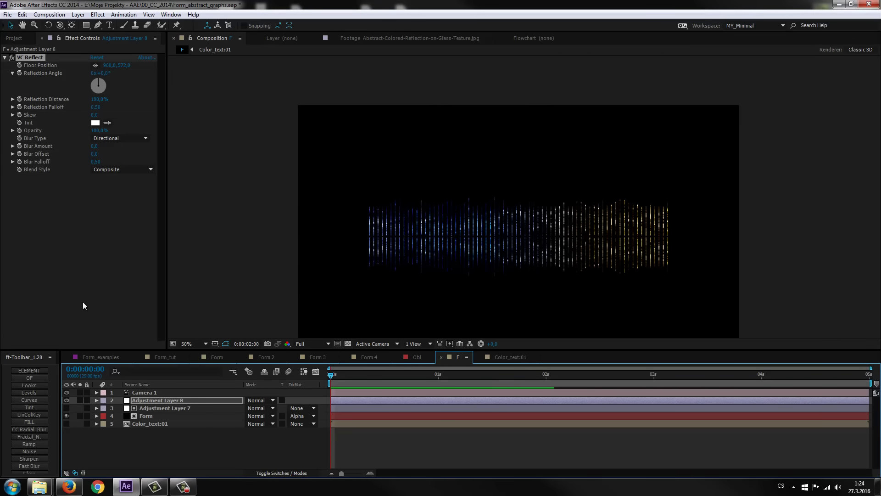
key(space)
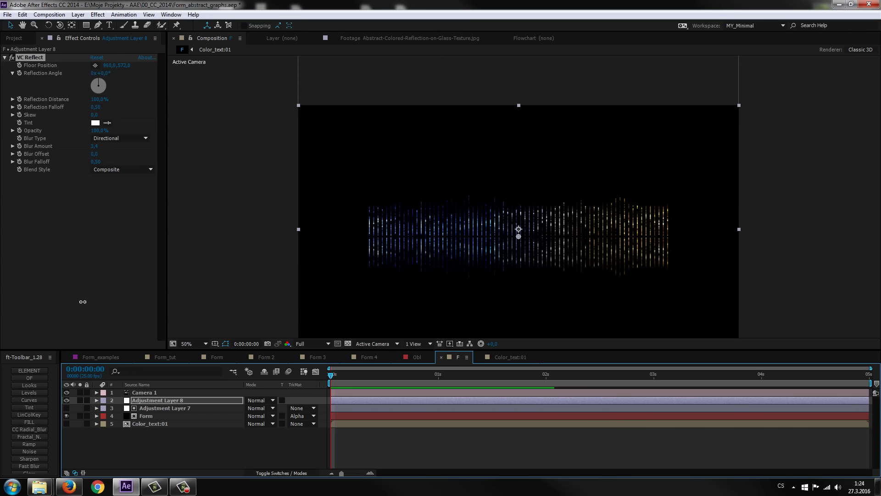
click(82, 302)
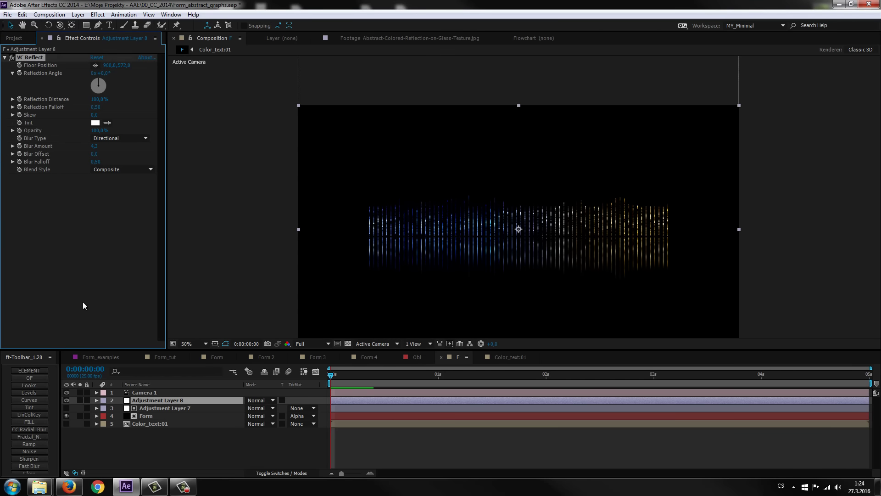
key(Delete)
key(Delete)
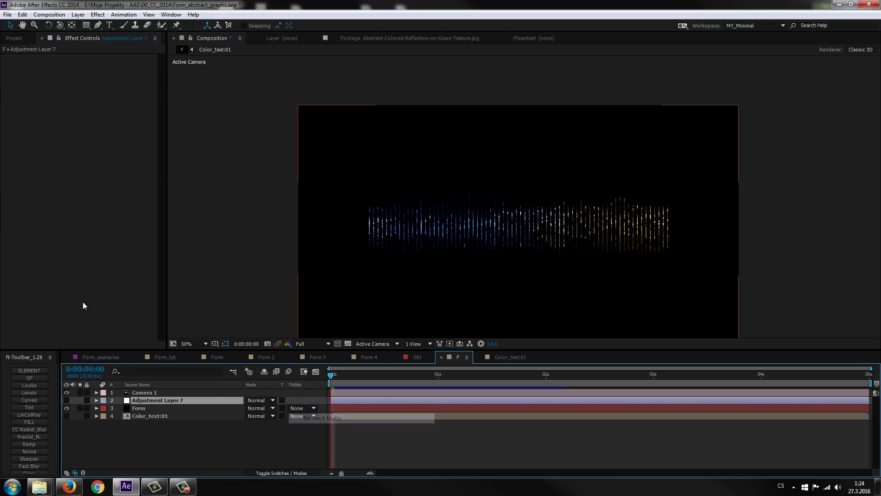
Delete Adjustment Layer 7 and preview the full unmasked Form bar graph
key(Delete)
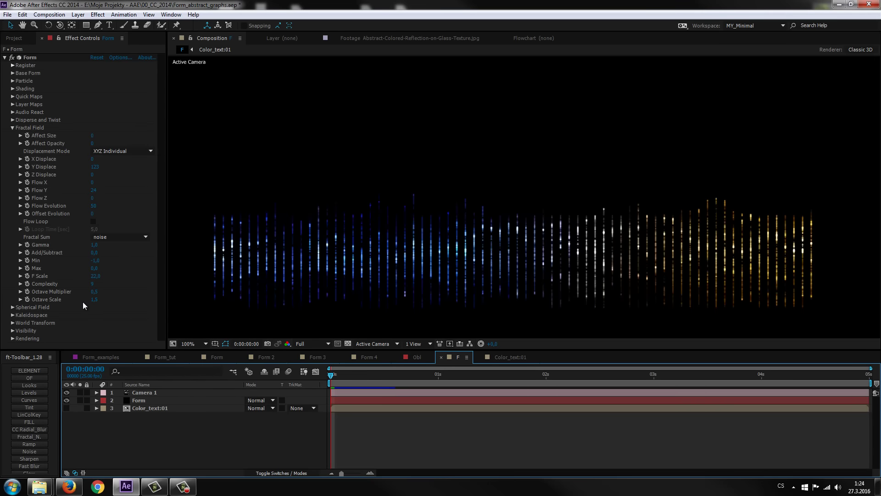
key(KP_0)
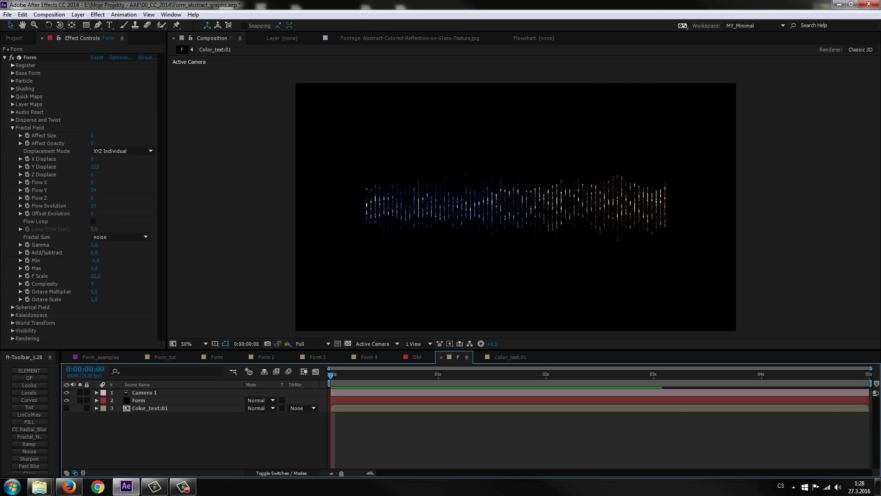
Orbit and track Camera 1 to reframe the particle bars from a new angle at 100% view
click(143, 393)
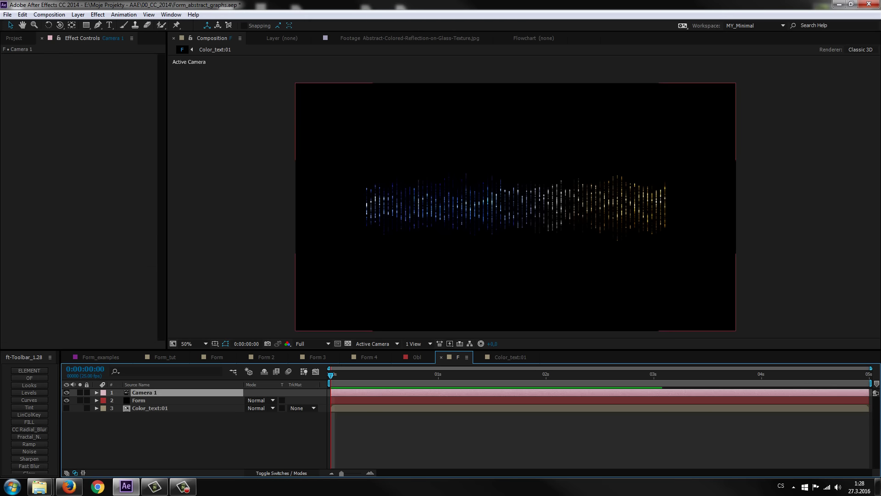
key(c)
drag(514, 207, 487, 206)
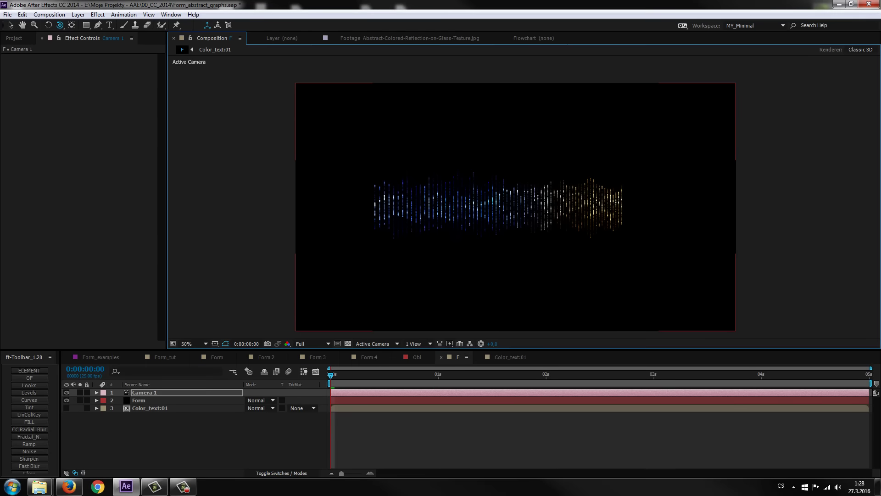
key(c)
drag(498, 206, 491, 197)
key(c)
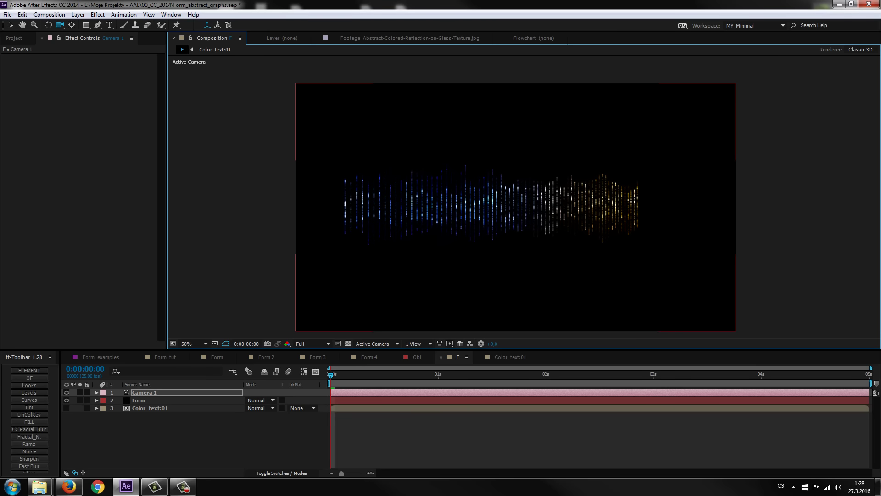
key(c)
drag(491, 202, 459, 202)
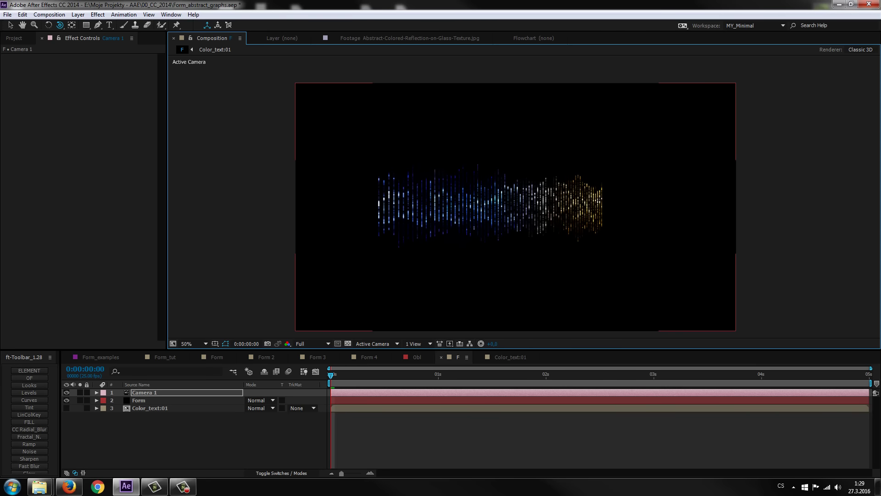
key(period)
key(period)
key(ctrl+Down)
key(ctrl+Down)
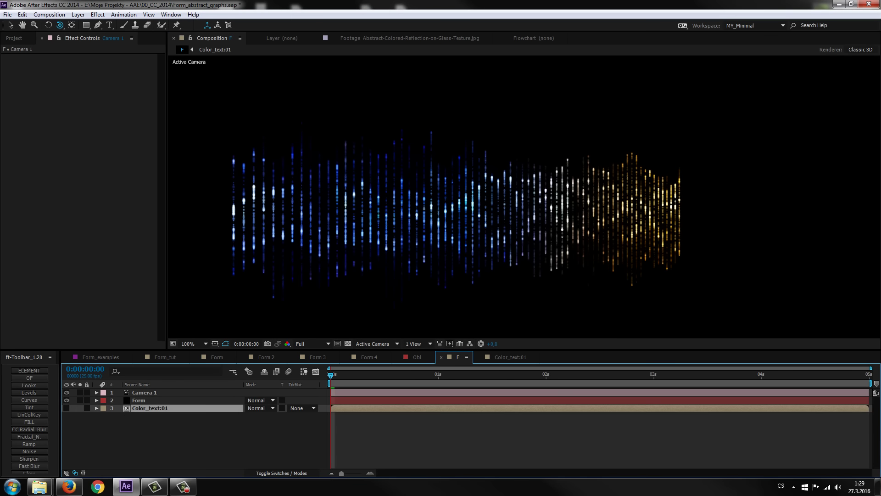
key(ctrl+Up)
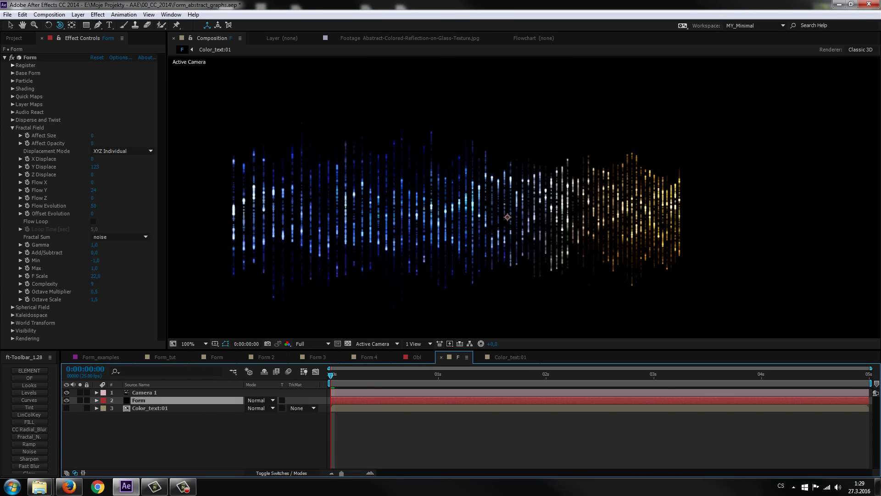
Add Stylize > Glow to Form with Glow Threshold at 96,1%, comparing it on and off
click(98, 14)
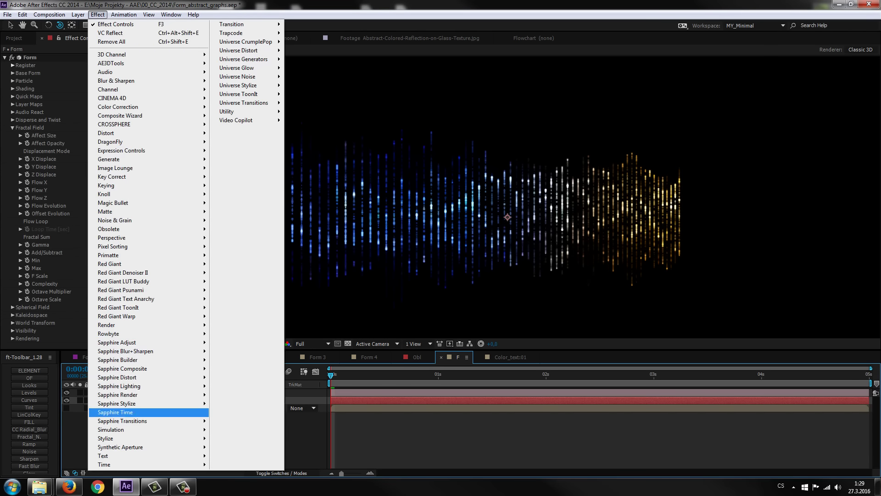
key(Down)
key(Down)
key(Down)
key(Right)
key(g)
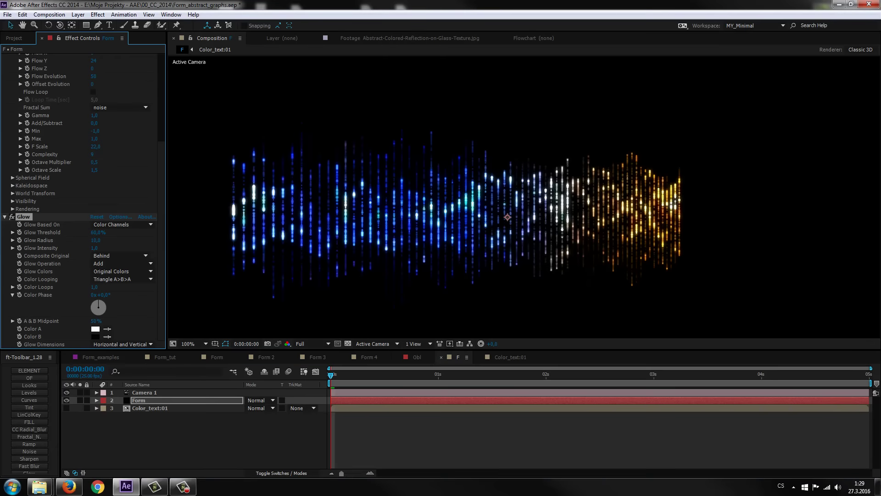
drag(97, 232, 133, 232)
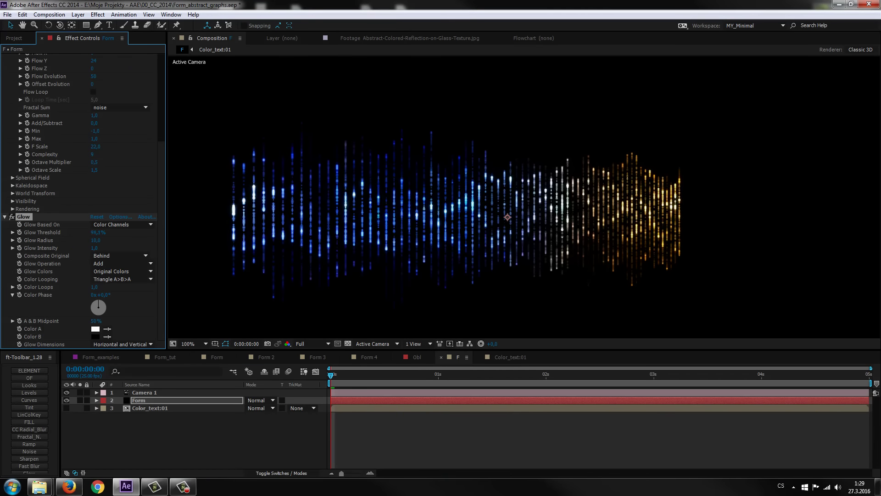
click(12, 217)
click(11, 216)
scroll(83, 198, up, 5)
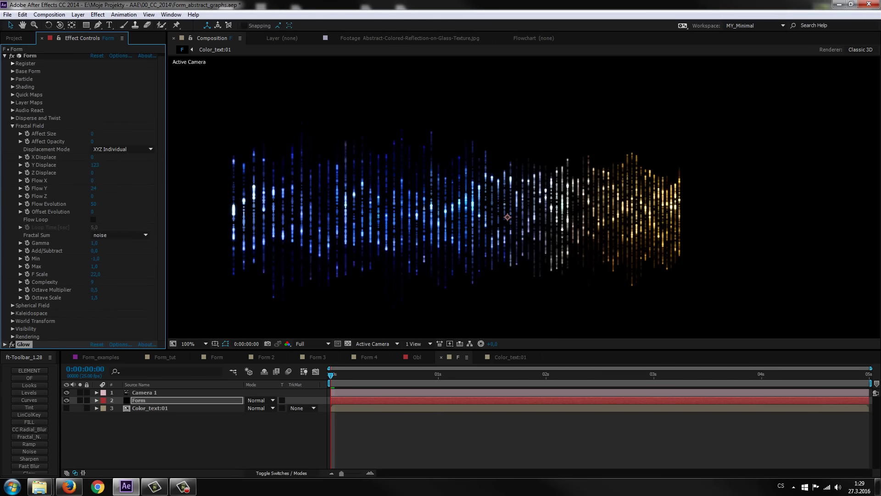
click(4, 55)
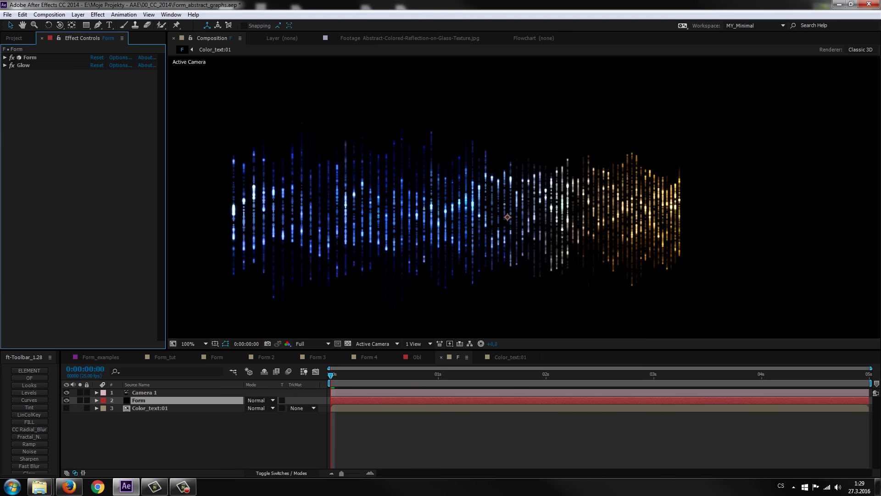
click(144, 392)
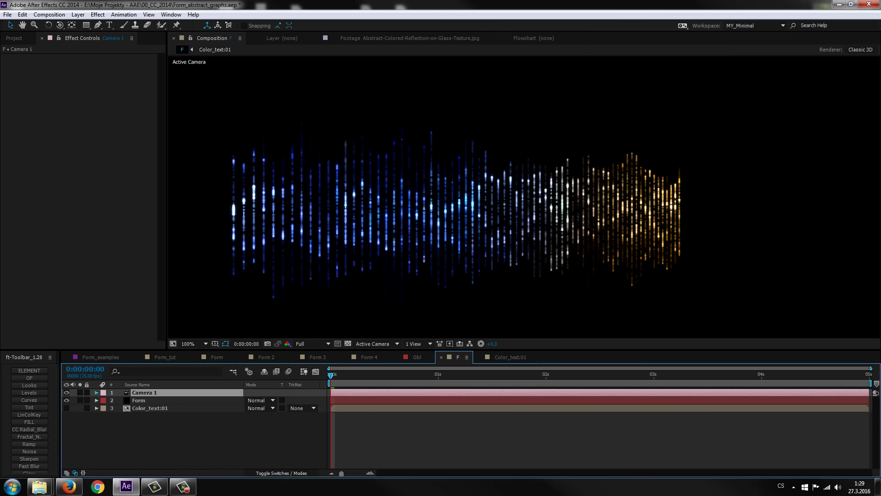
Turn on Camera 1's depth of field with a 50-pixel aperture and 350% blur level
key(ctrl+grave)
key(a)
key(a)
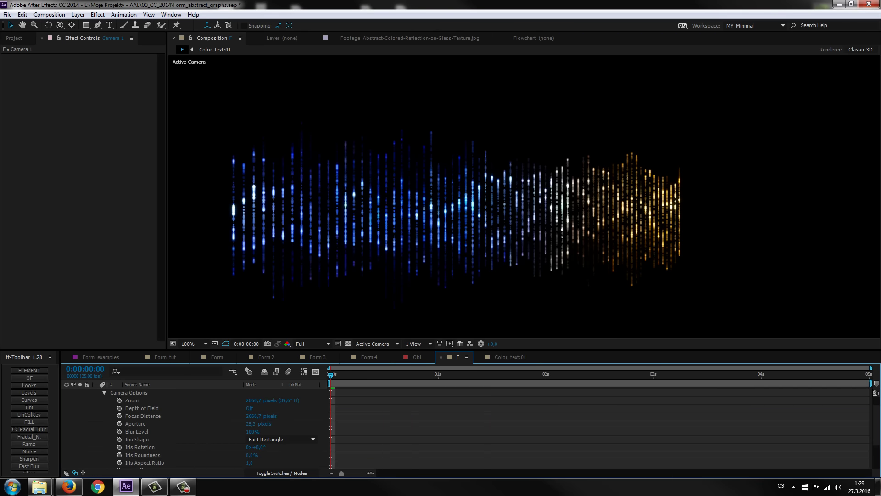
click(250, 408)
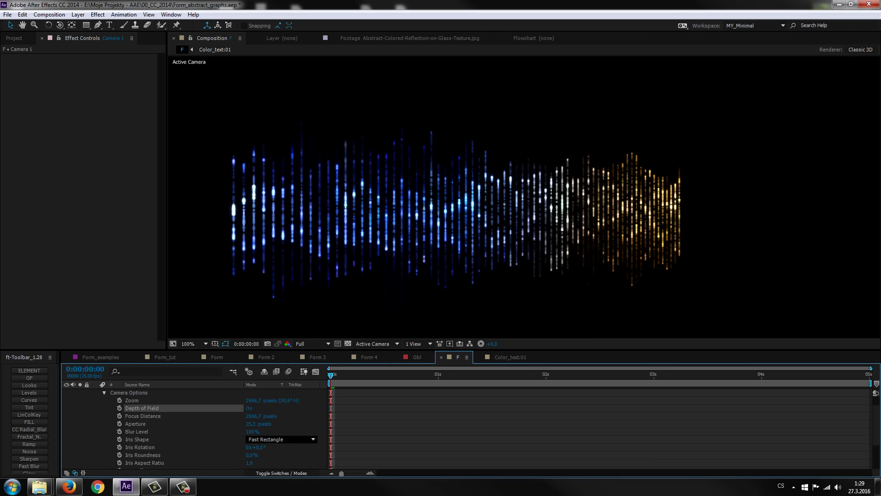
click(256, 424)
text(50)
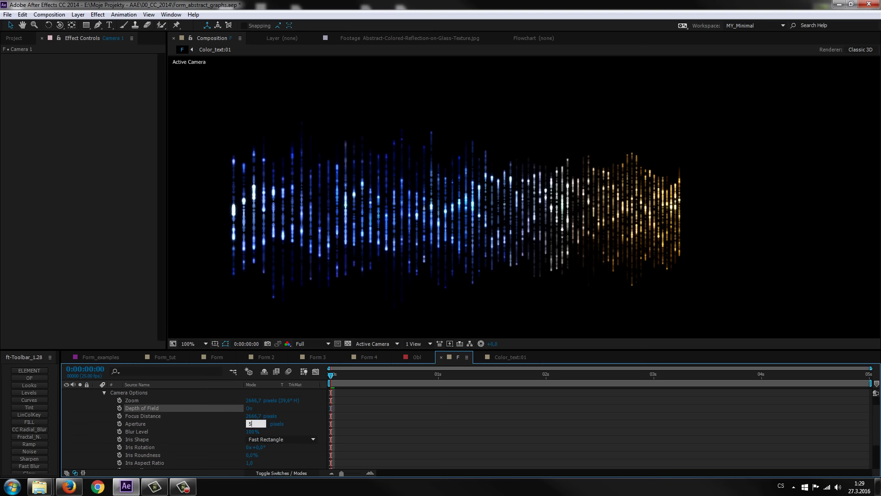
key(Return)
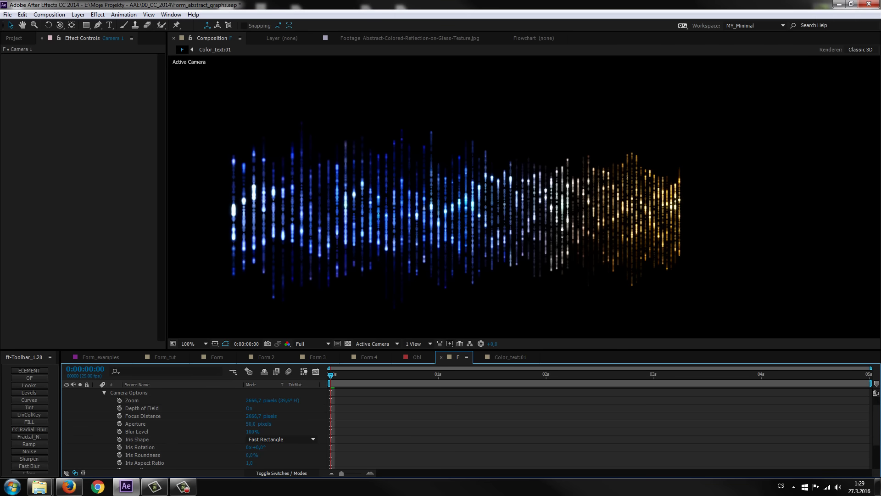
click(253, 432)
text(350)
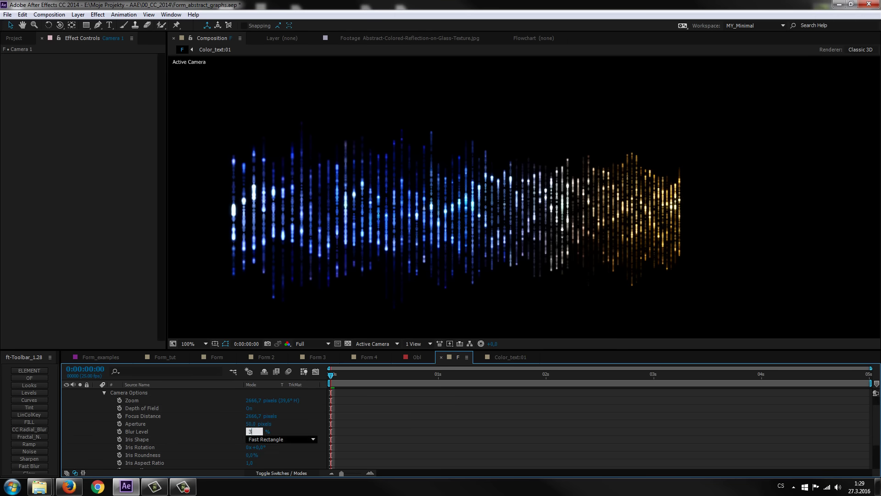
key(Return)
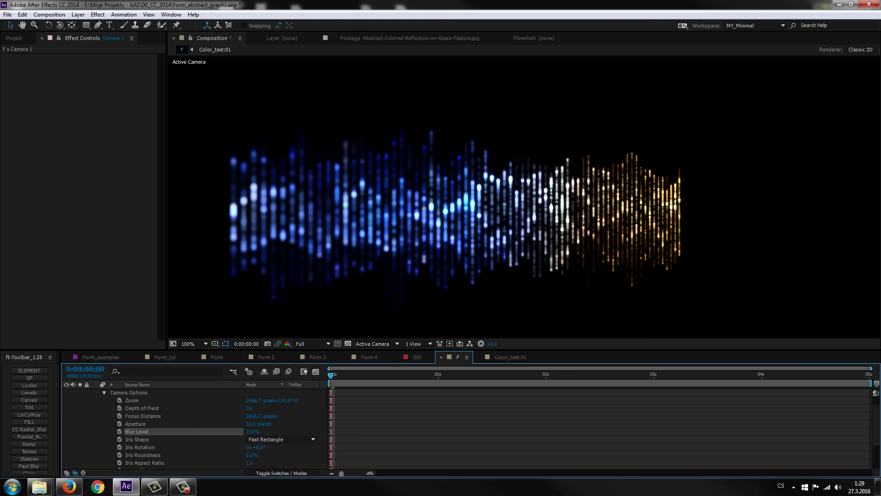
Set the camera's focus distance to 2176,7 pixels
drag(261, 416, 321, 416)
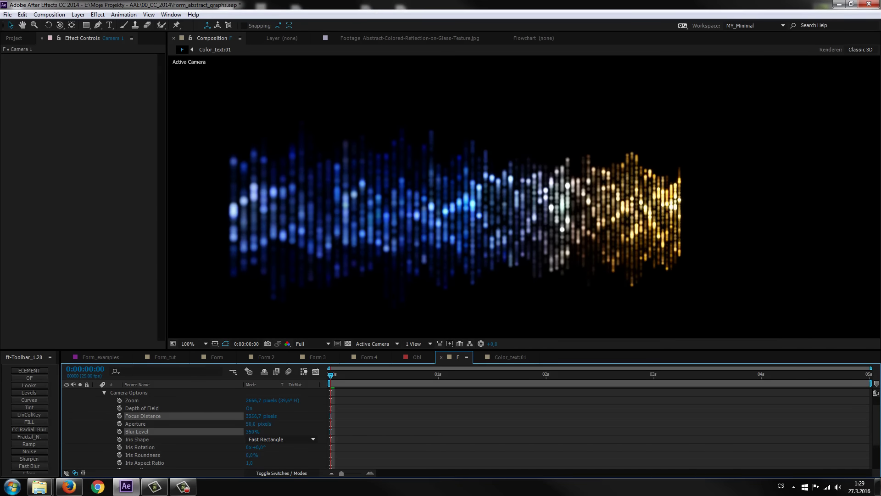
drag(322, 416, 202, 416)
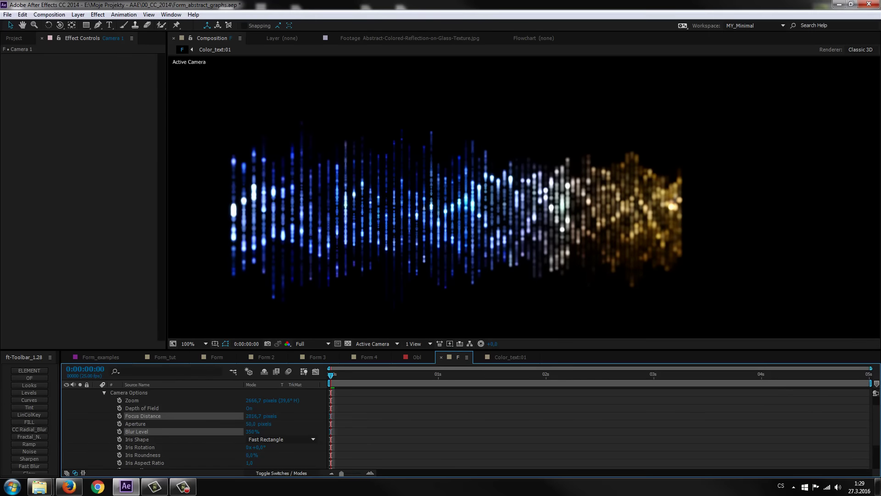
drag(199, 416, 217, 416)
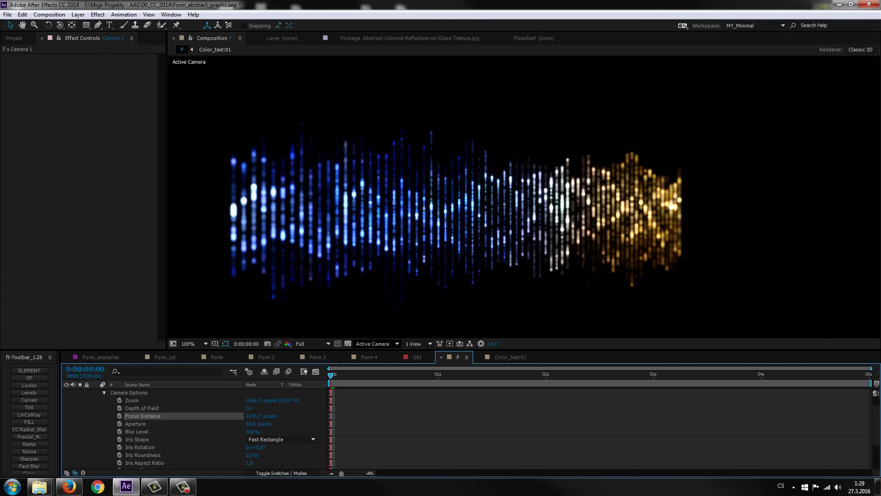
key(comma)
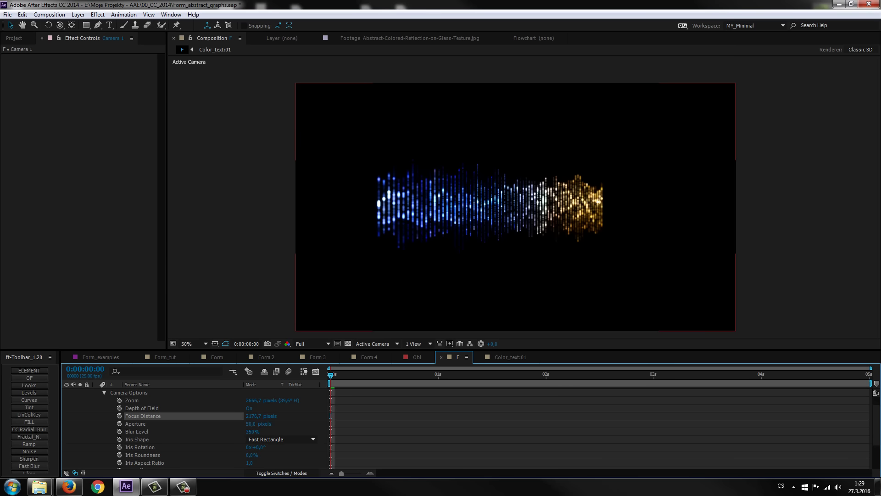
Pull Camera 1's focus distance in to 1726,7 pixels to sharpen the middle of the bars
key(c)
key(c)
key(c)
key(c)
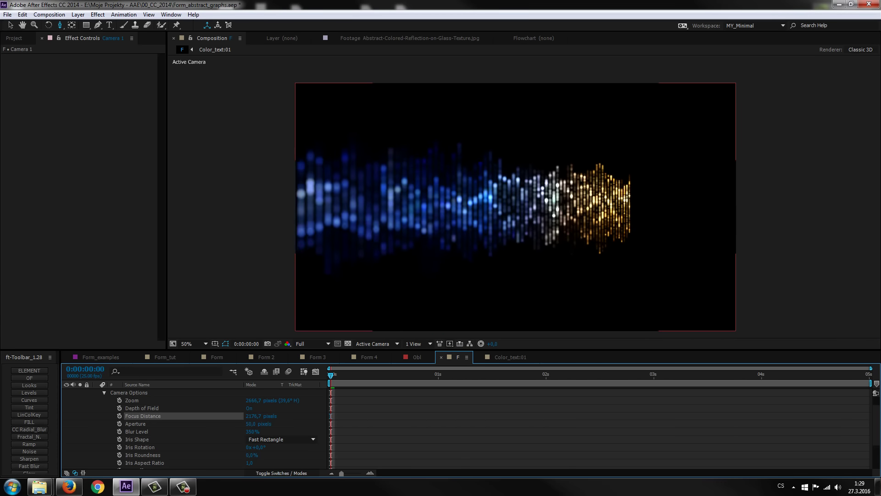
click(459, 298)
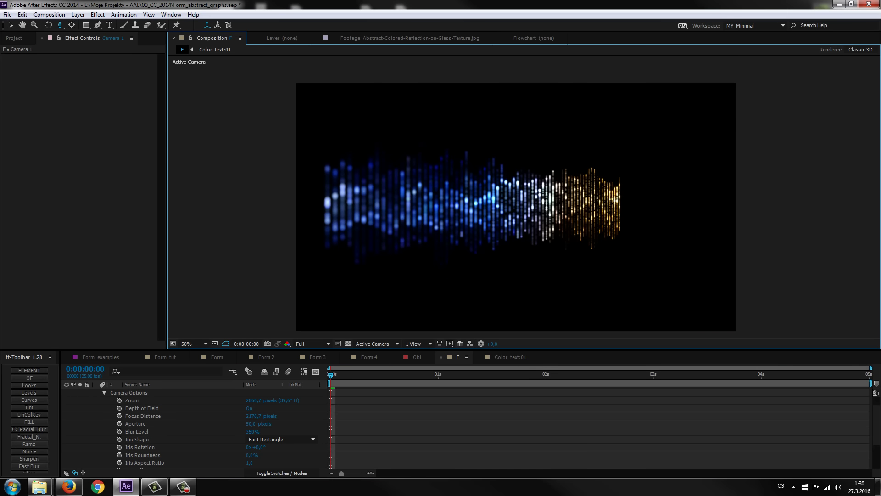
drag(261, 416, 175, 416)
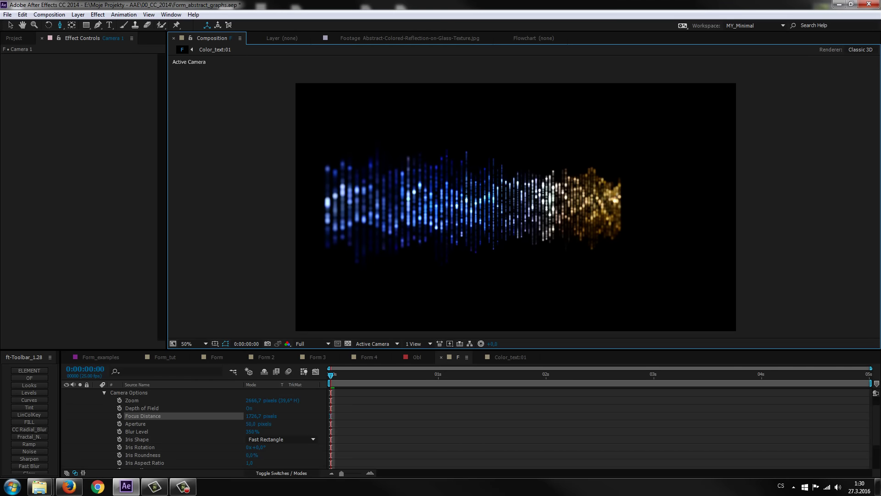
key(period)
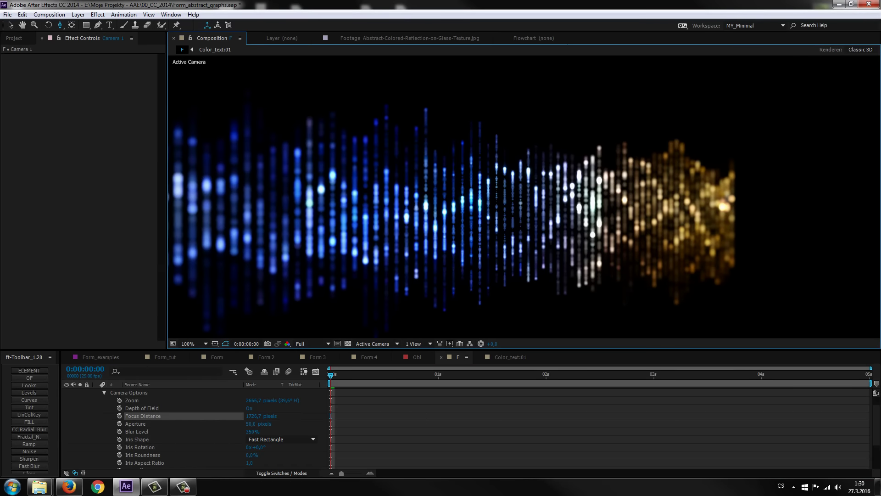
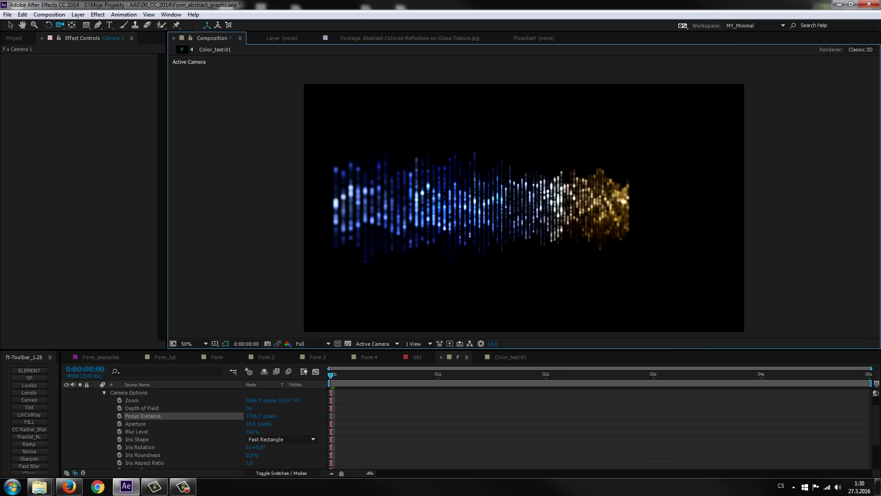
Raise Camera 1's Blur Level to 500% and preview the softer bokeh
key(v)
key(space)
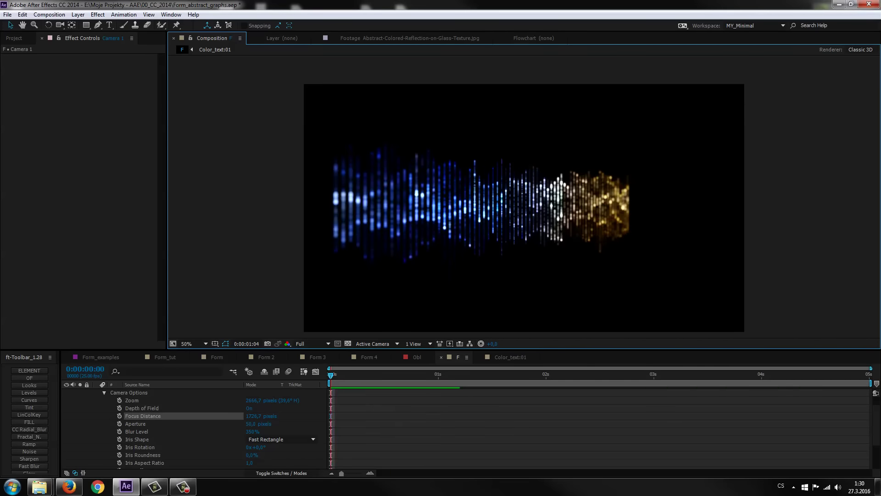
key(space)
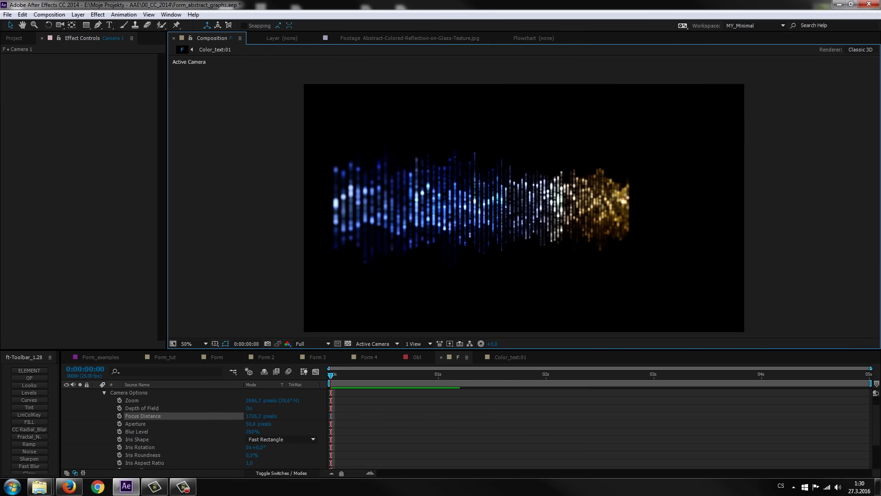
click(253, 432)
text(500)
key(Return)
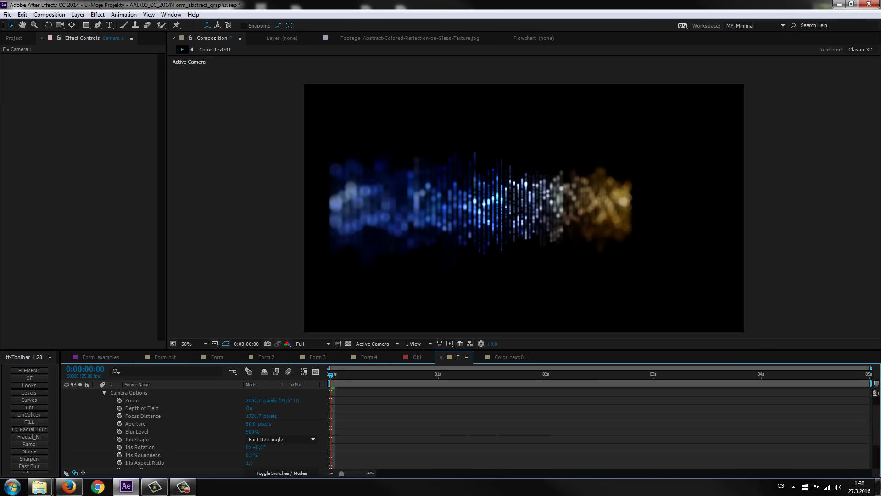
key(space)
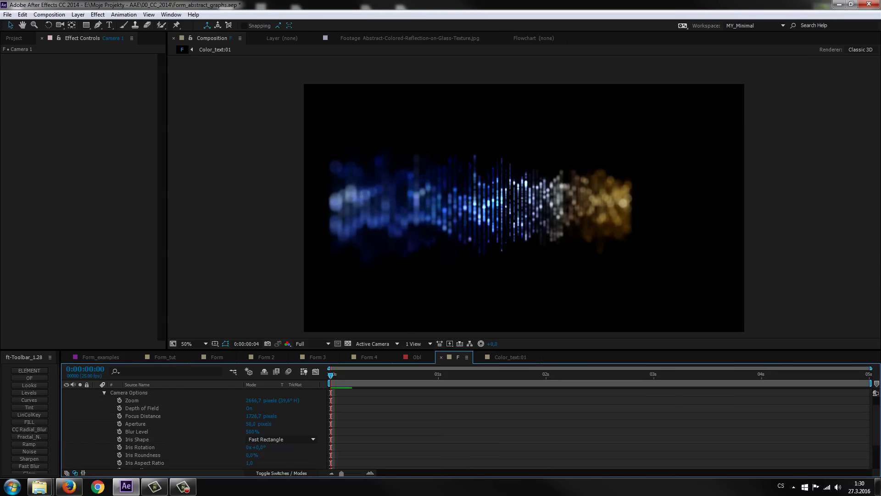
key(space)
Zoom the composition view to 100%, collapse the camera properties and select the Form layer
key(period)
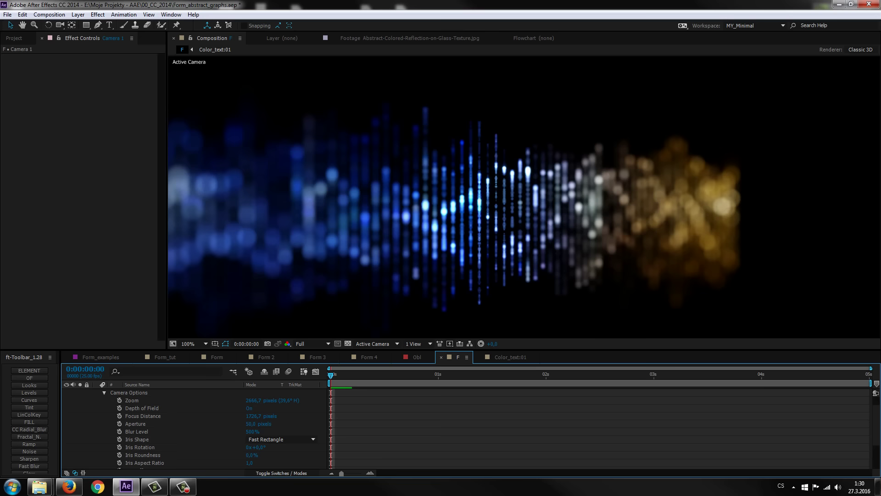
key(period)
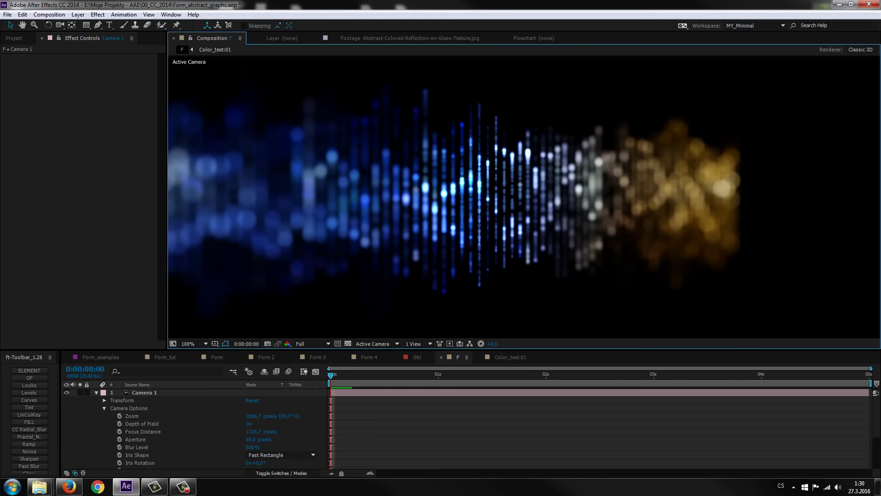
key(ctrl+grave)
key(ctrl+Down)
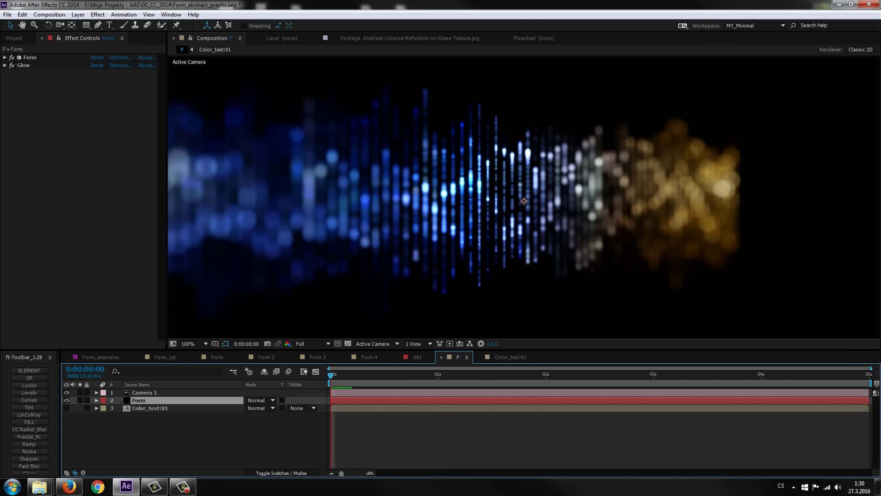
Change Form's Particle Type from Sphere to Streaklet
click(5, 58)
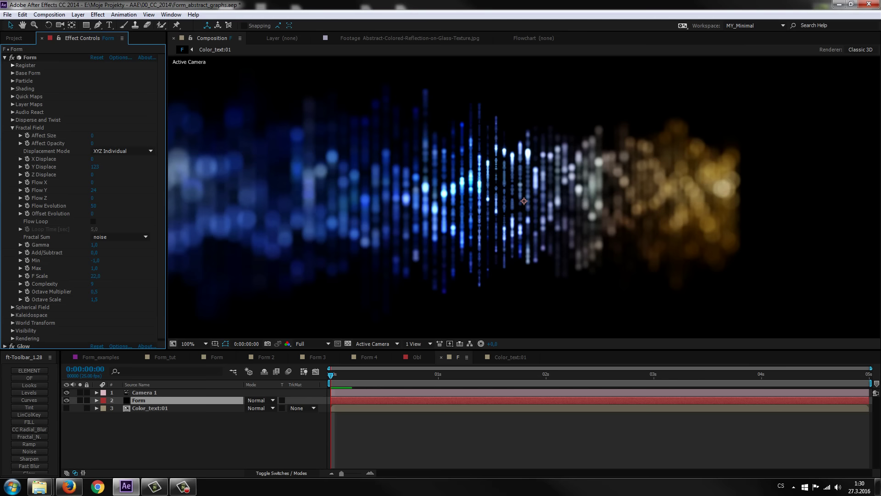
click(13, 127)
click(13, 81)
click(122, 89)
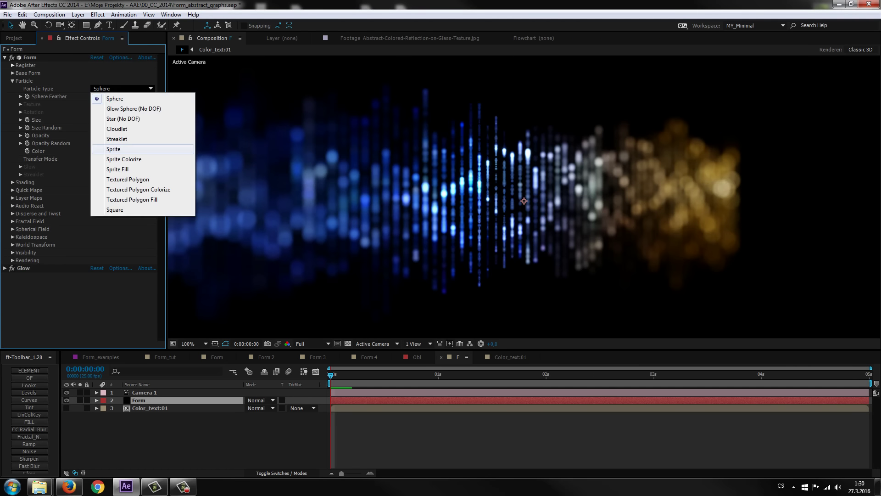
click(117, 138)
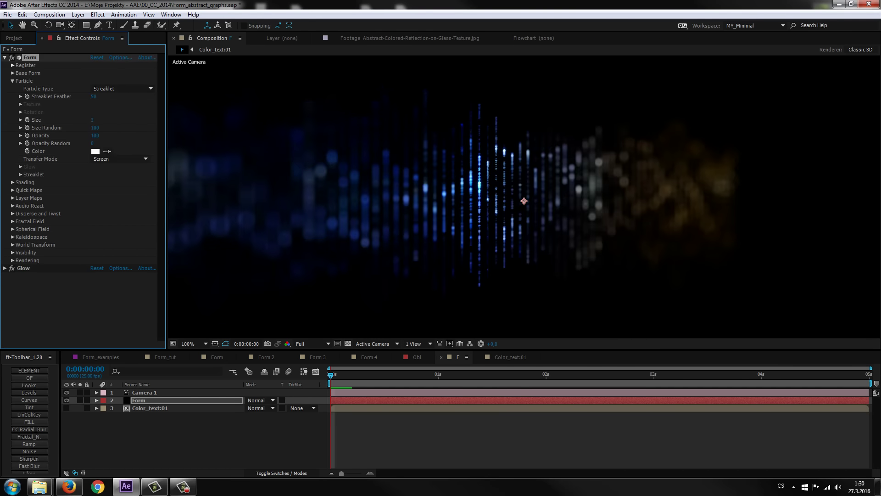
key(comma)
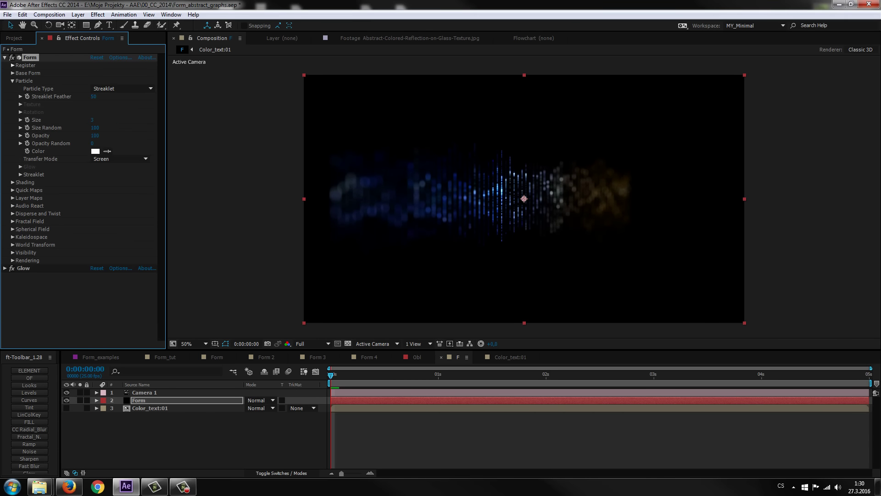
Set the particle Size to 4 and preview the streaklet particles
click(92, 119)
text(4)
key(Return)
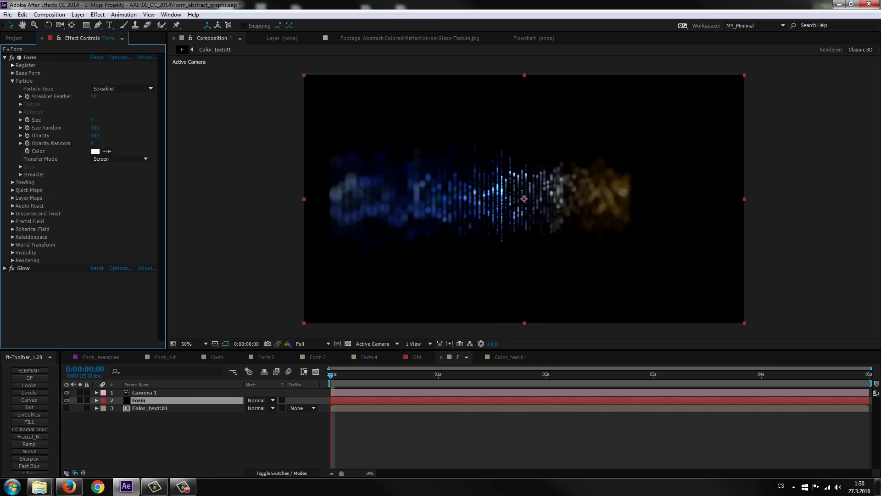
key(space)
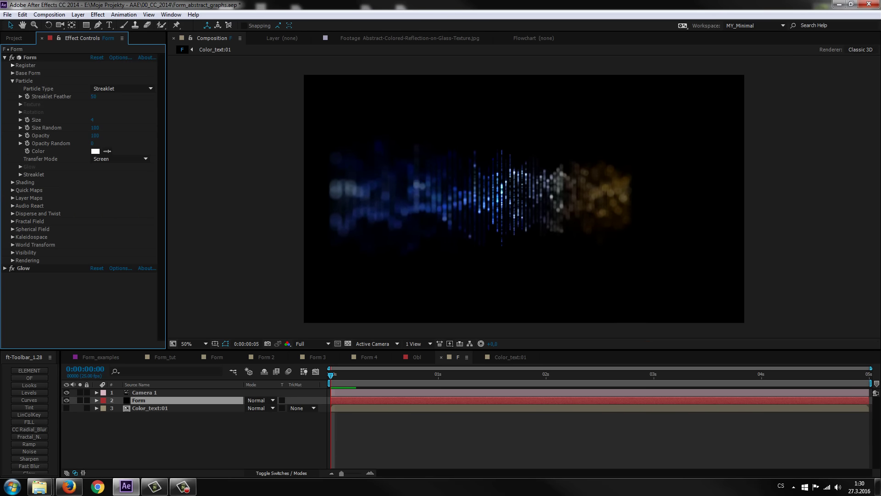
key(space)
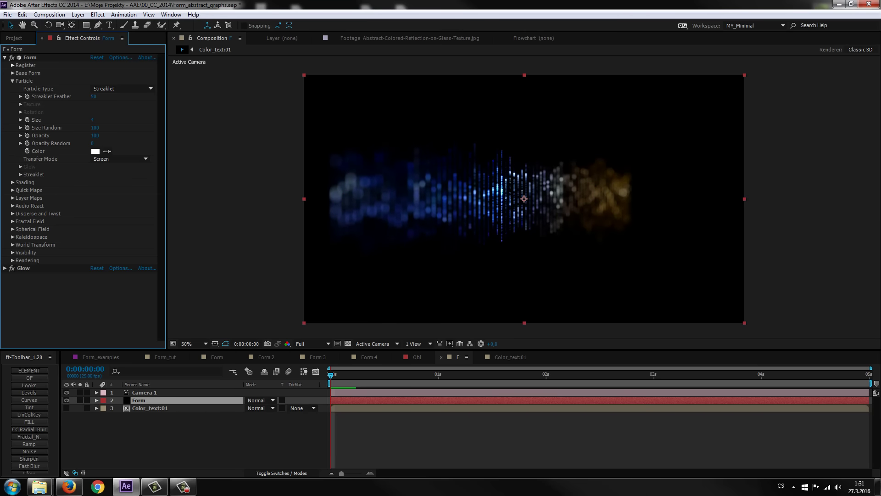
Set Camera 1's Blur Level back to 350%
click(97, 393)
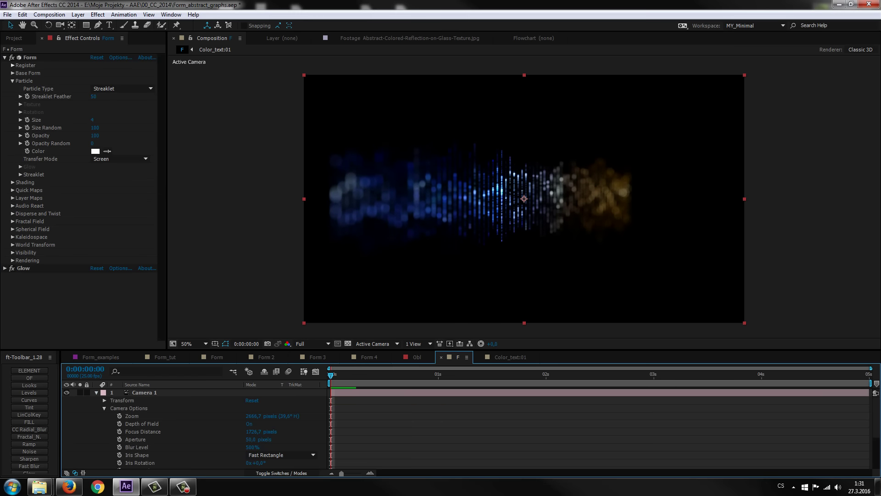
click(252, 447)
text(350)
key(Return)
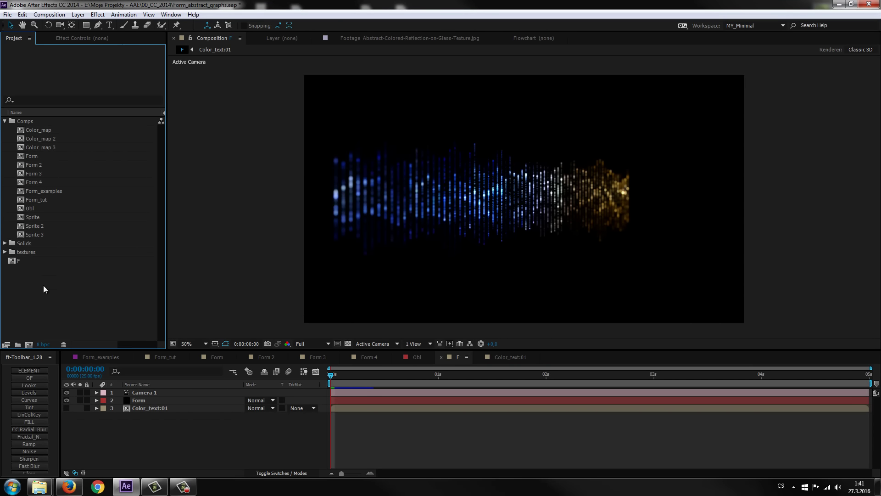
Duplicate comp F as F 2 and open it
click(23, 262)
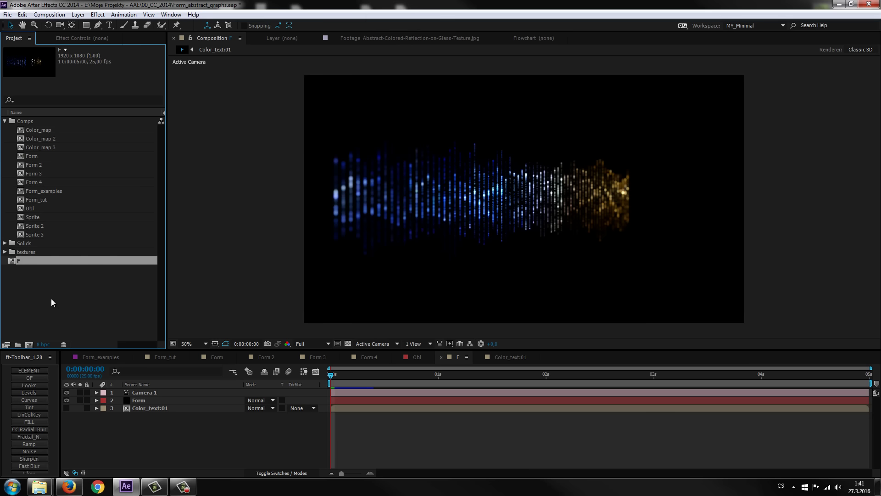
key(ctrl+d)
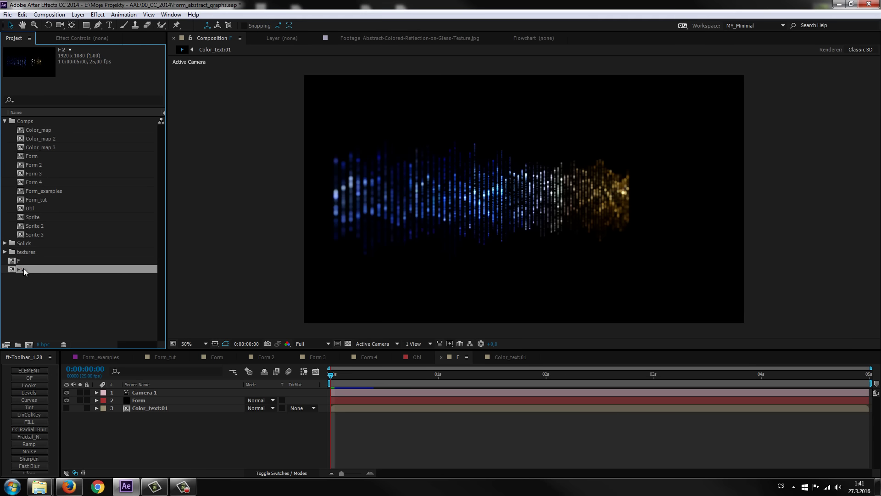
double_click(23, 268)
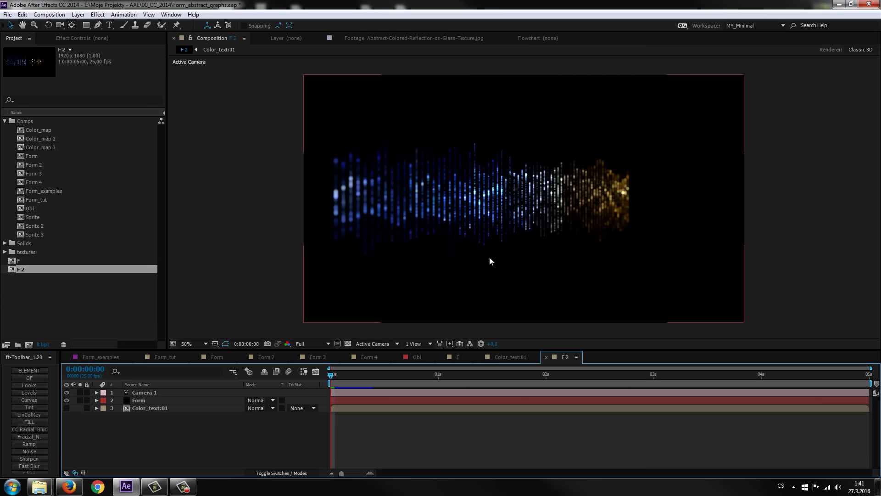
drag(456, 250, 410, 250)
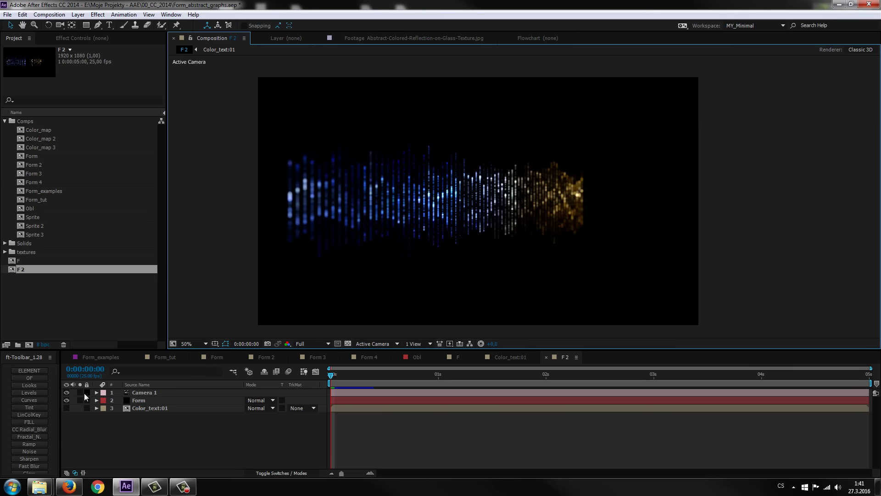
Reset F 2's camera transform and turn its Depth of Field off
click(96, 392)
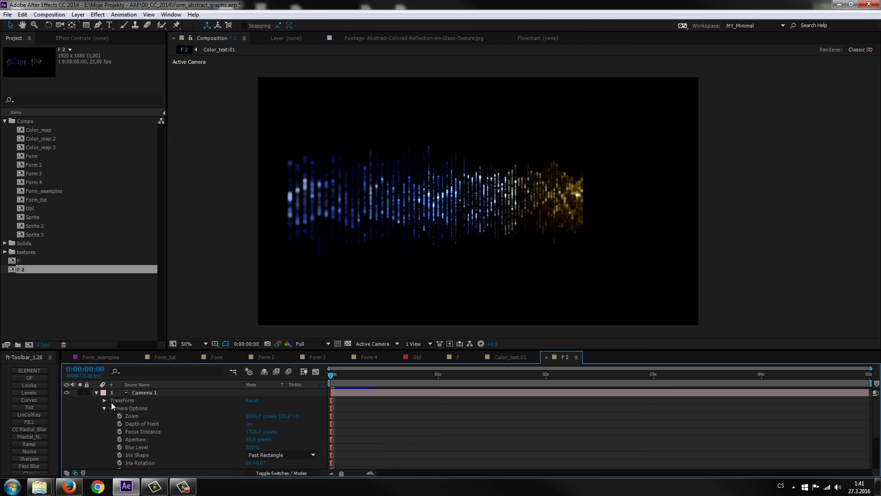
click(253, 400)
click(250, 424)
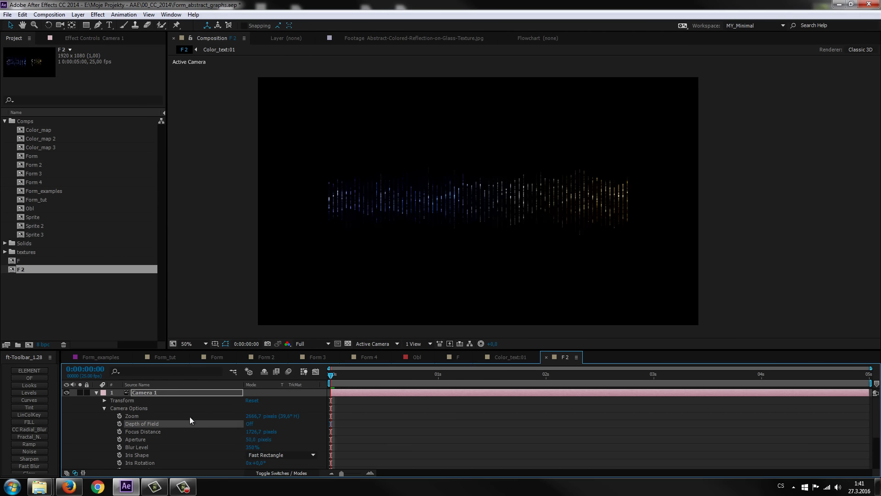
click(96, 393)
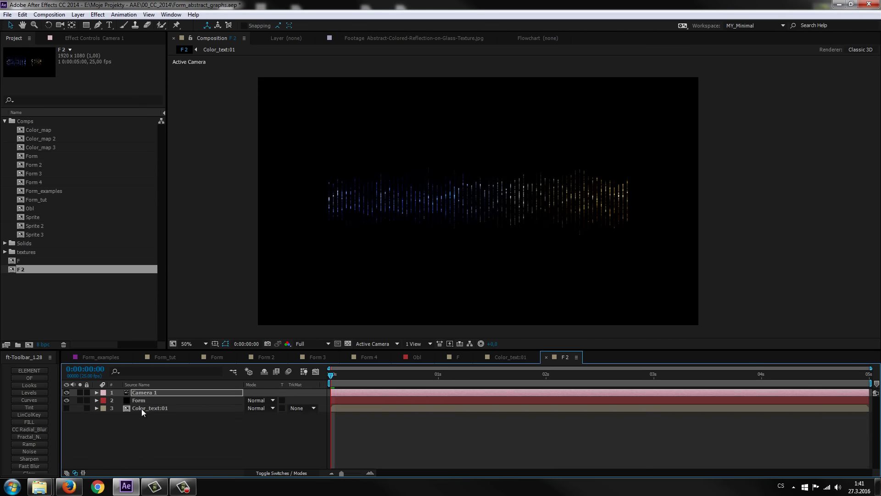
Flatten Form's Base Form to Size Y 0 with 1 particle in Y
click(140, 399)
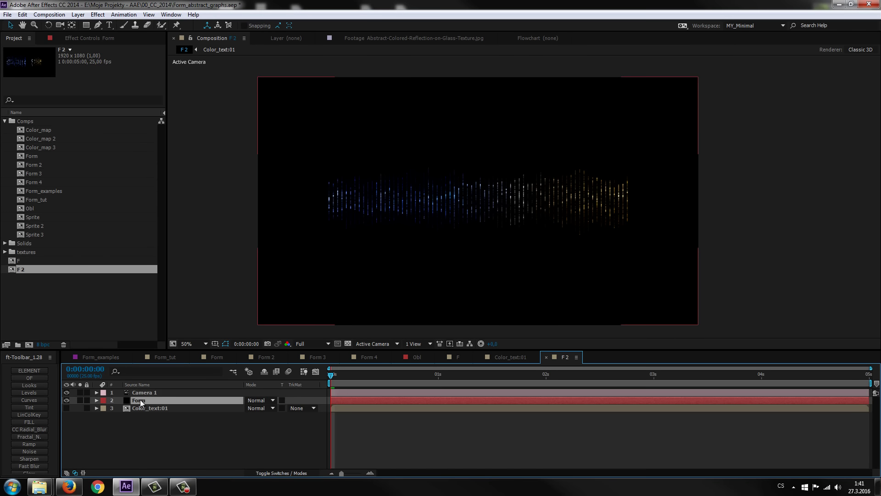
click(83, 37)
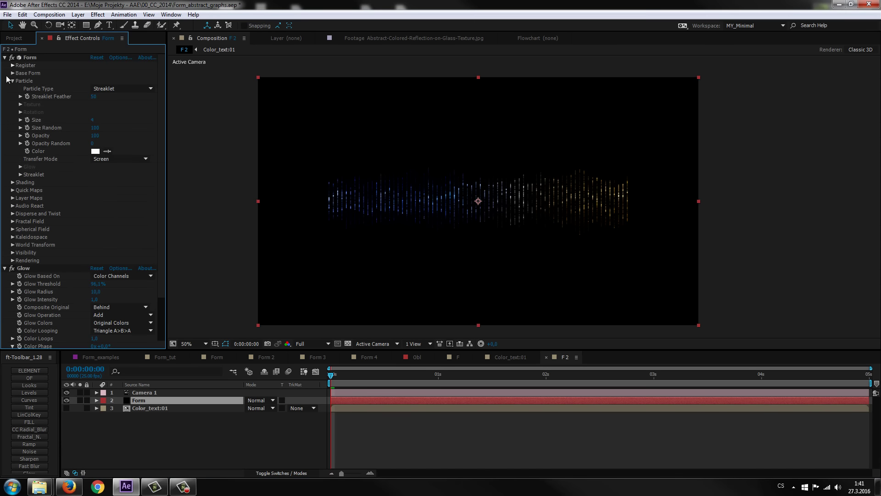
click(94, 121)
click(13, 81)
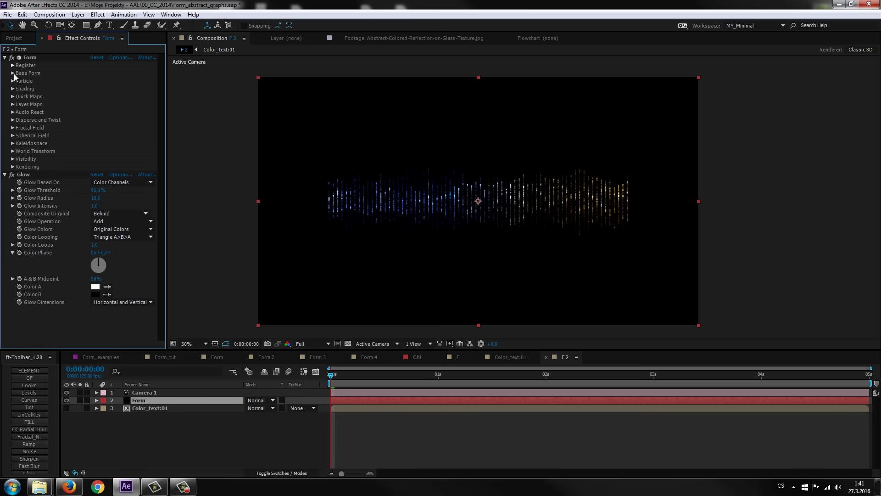
click(5, 174)
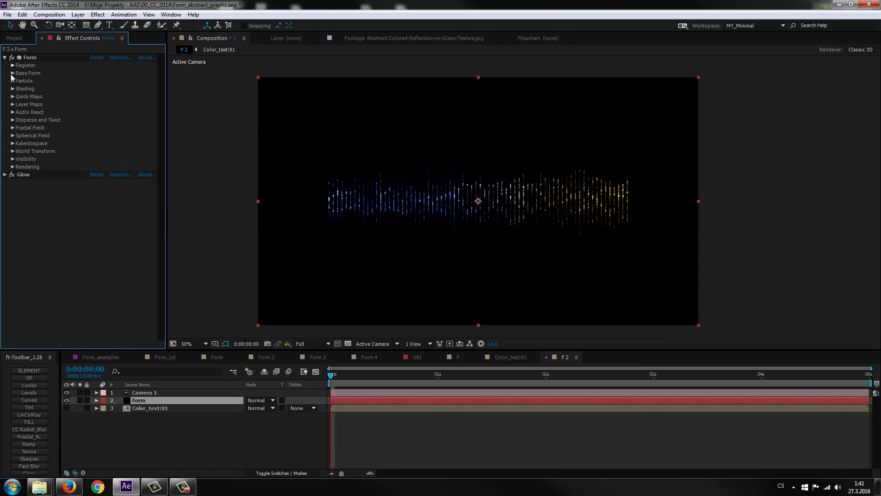
click(13, 73)
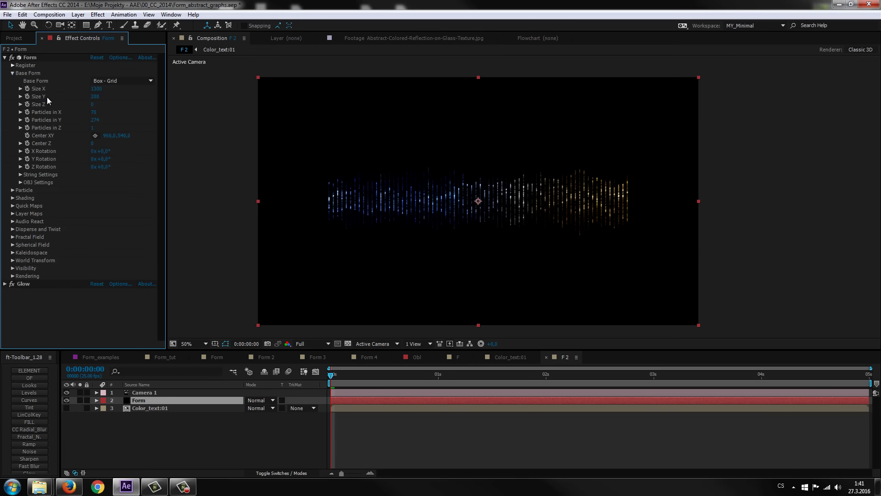
click(95, 97)
text(0)
key(Return)
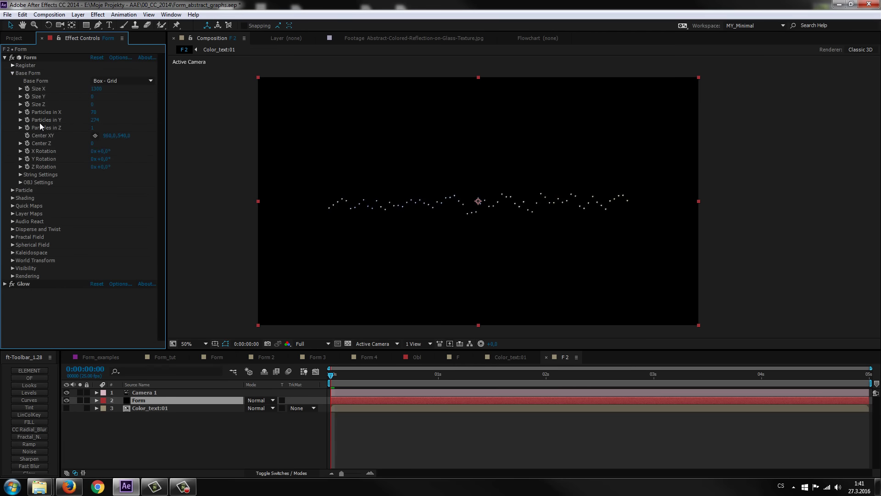
click(95, 120)
text(1)
key(Return)
Switch the particle type back to Sphere and set Size Random to 0
key(period)
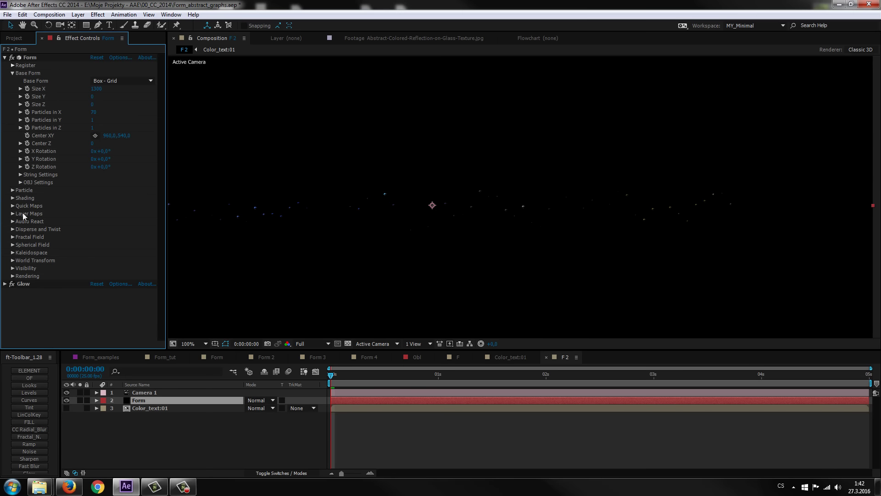
click(12, 190)
click(122, 197)
click(114, 207)
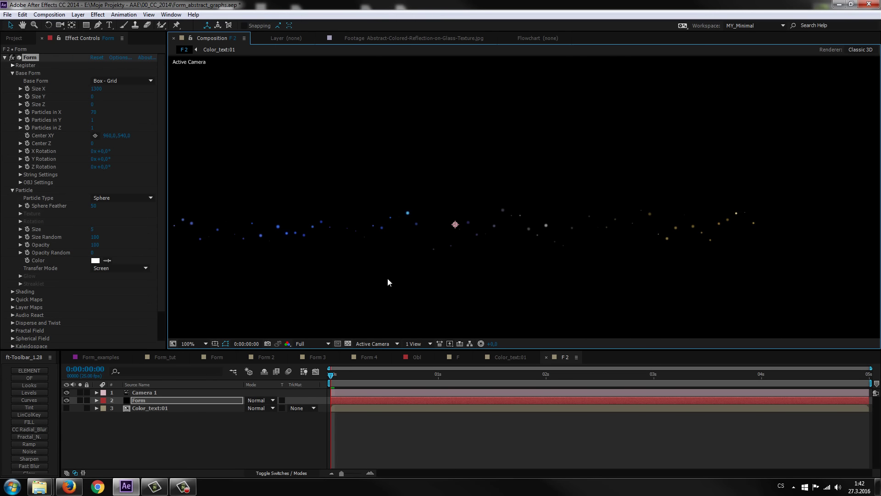
scroll(307, 256, left, 2)
click(94, 237)
text(0)
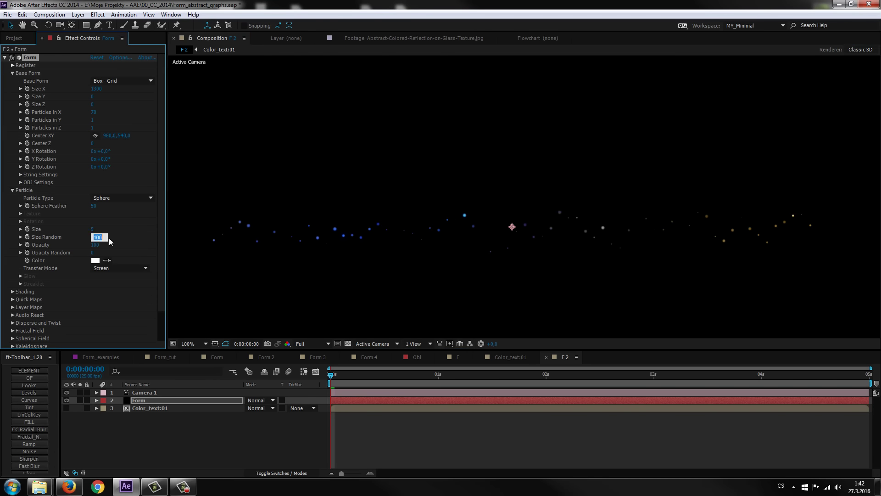
key(Return)
Preview and scrub through the single-row particle wave
scroll(443, 244, down, 2)
key(space)
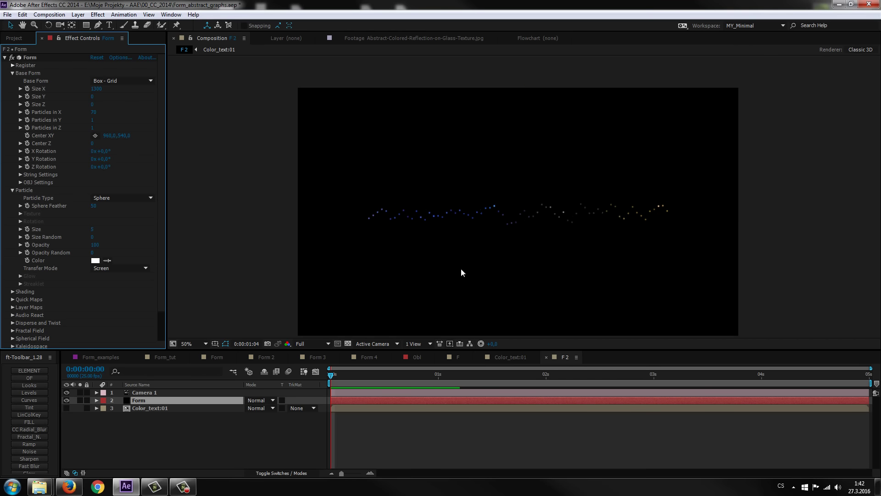
key(space)
click(12, 190)
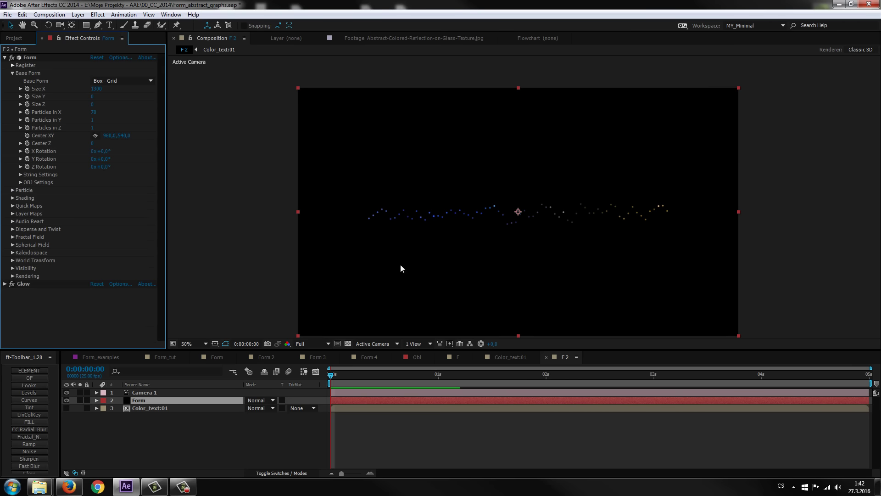
drag(552, 208, 526, 192)
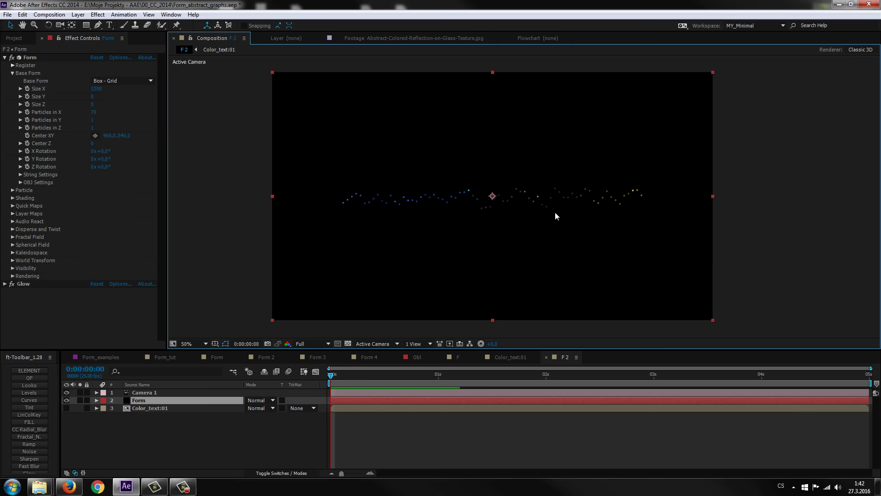
drag(361, 385, 365, 385)
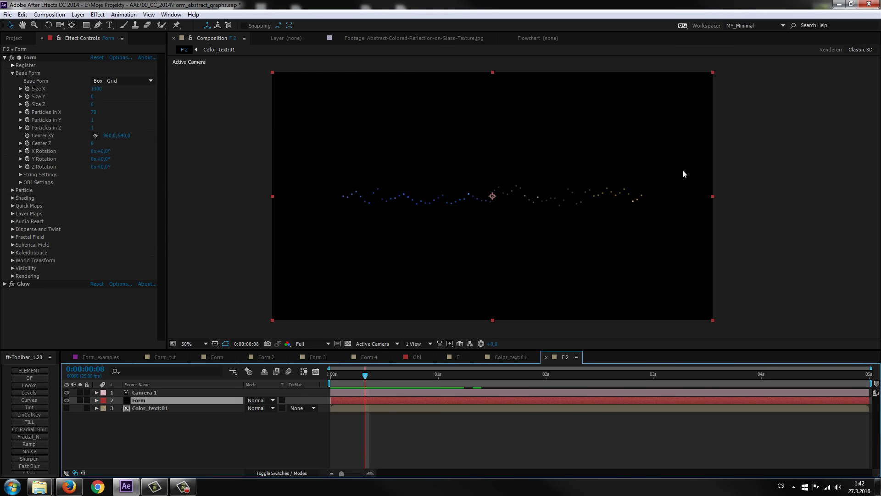
click(134, 433)
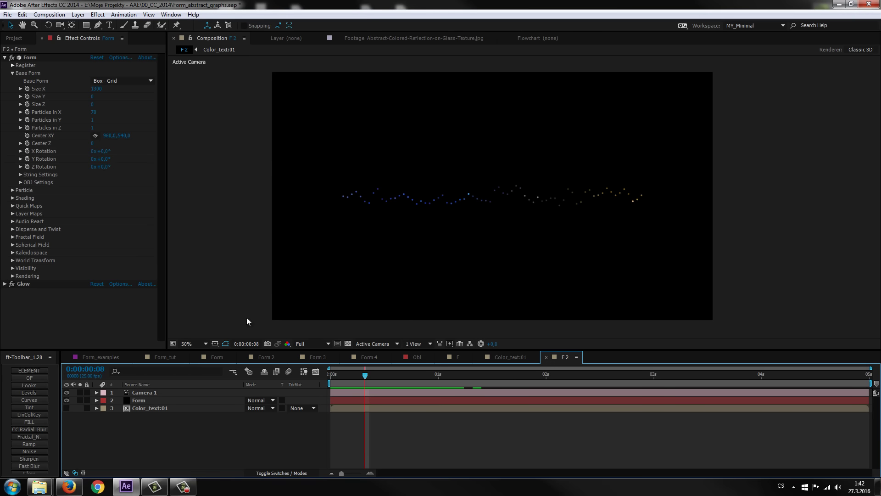
Set Form's Fractal Field Y Displace to 0 and enlarge the view of the particle line
click(12, 237)
click(94, 214)
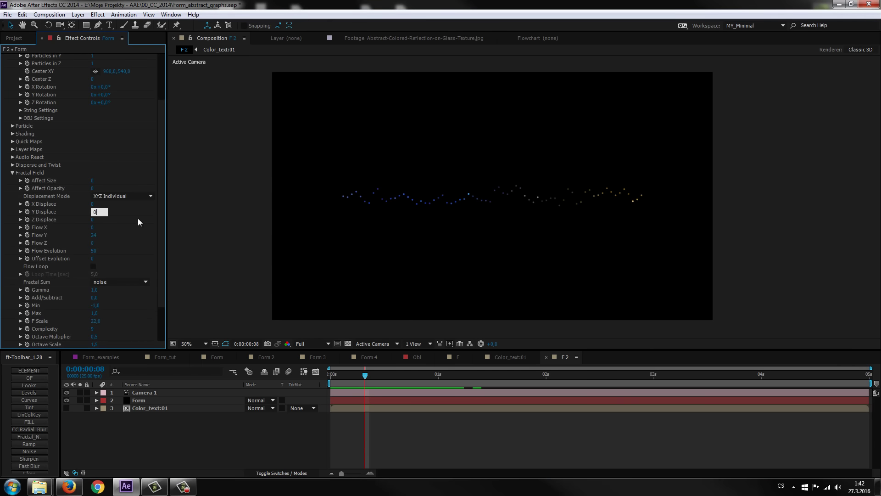
text(0)
key(Return)
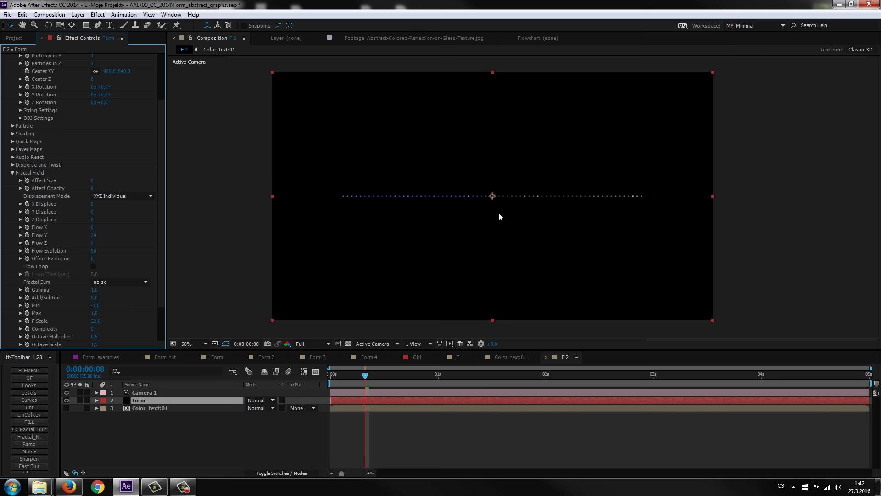
key(/)
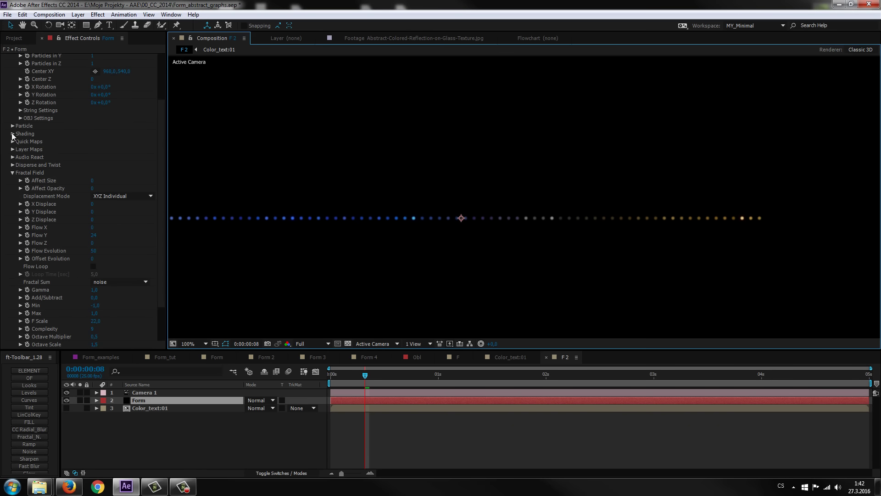
scroll(76, 119, up, 5)
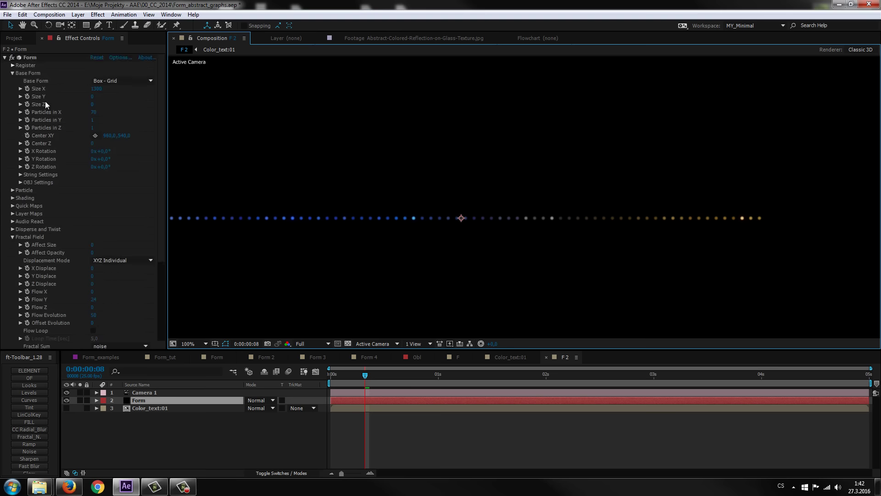
click(12, 74)
click(12, 74)
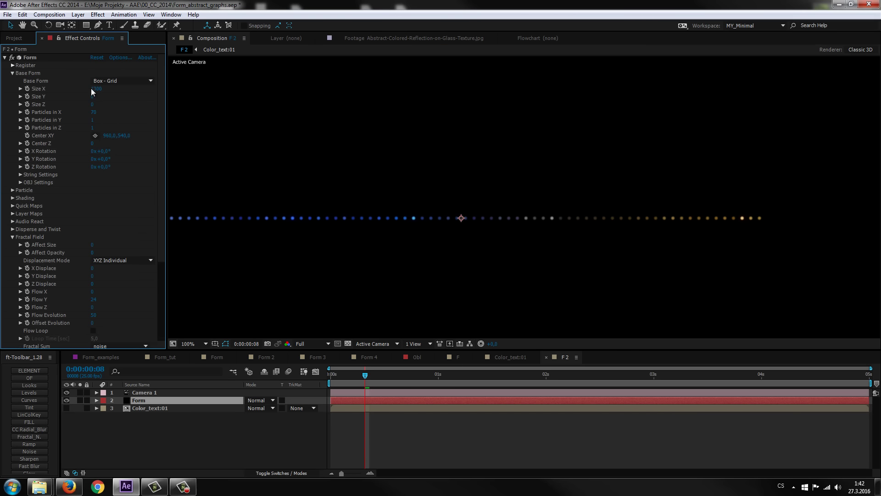
Scrub Base Form Size X up to 1830 and check the row spans the frame
drag(91, 88, 376, 214)
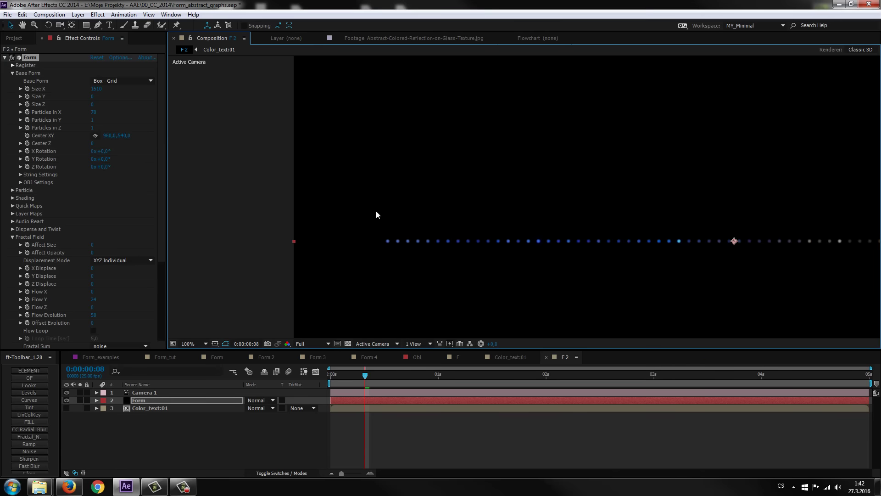
drag(94, 89, 128, 105)
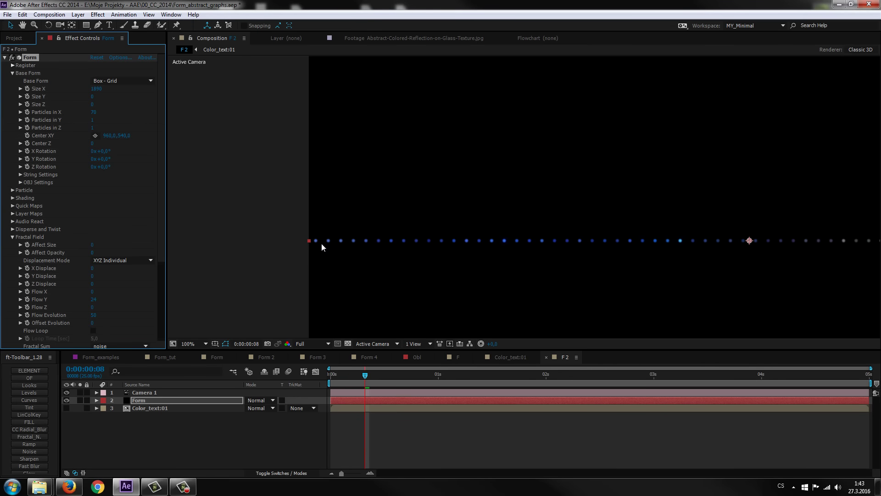
scroll(524, 244, down, 1)
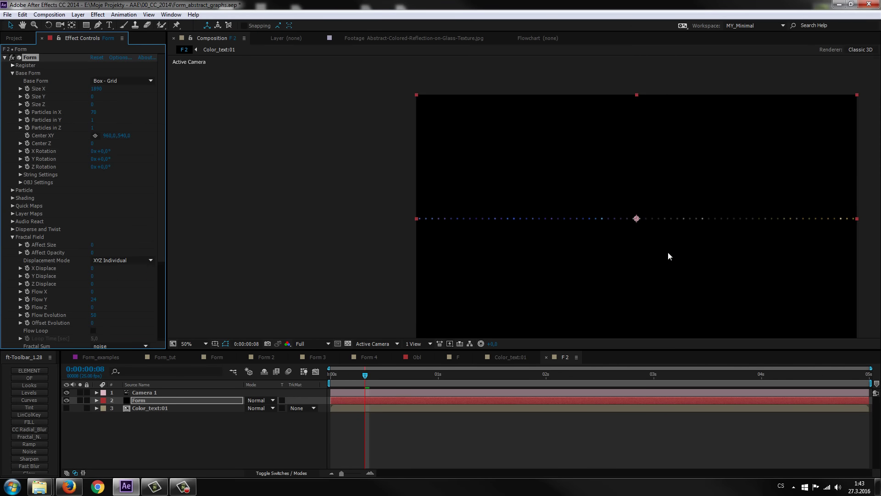
drag(668, 252, 544, 237)
scroll(549, 232, up, 2)
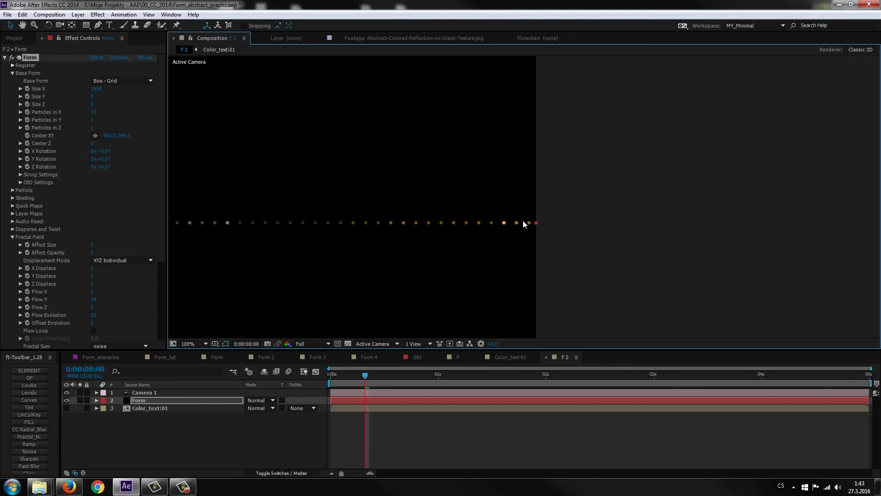
scroll(492, 223, down, 2)
drag(295, 206, 431, 222)
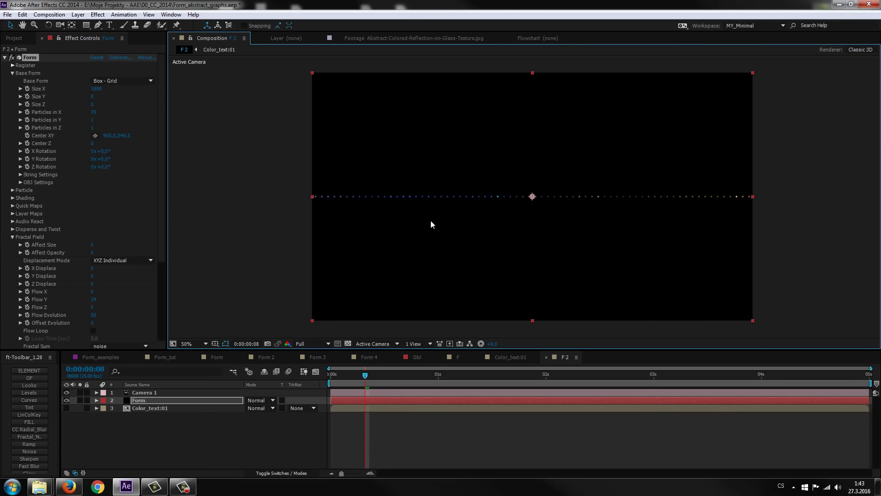
click(119, 430)
Add a new adjustment layer to the F 2 composition
right_click(107, 429)
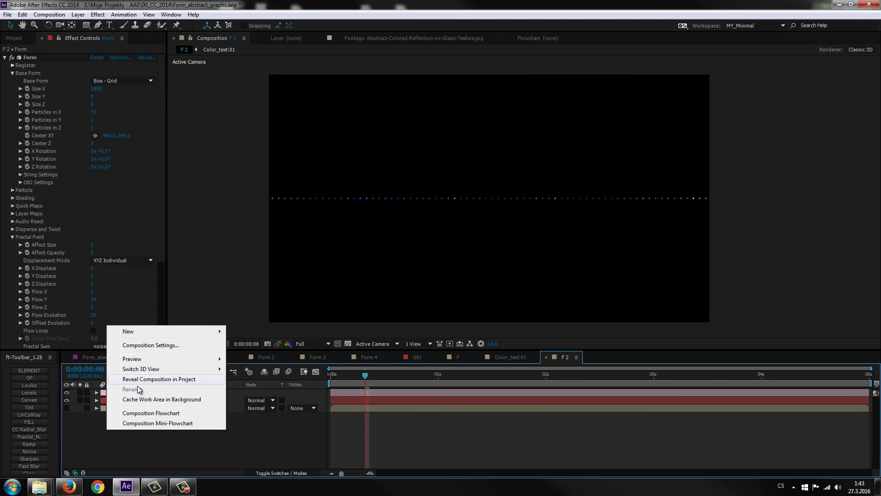
mouse_move(140, 331)
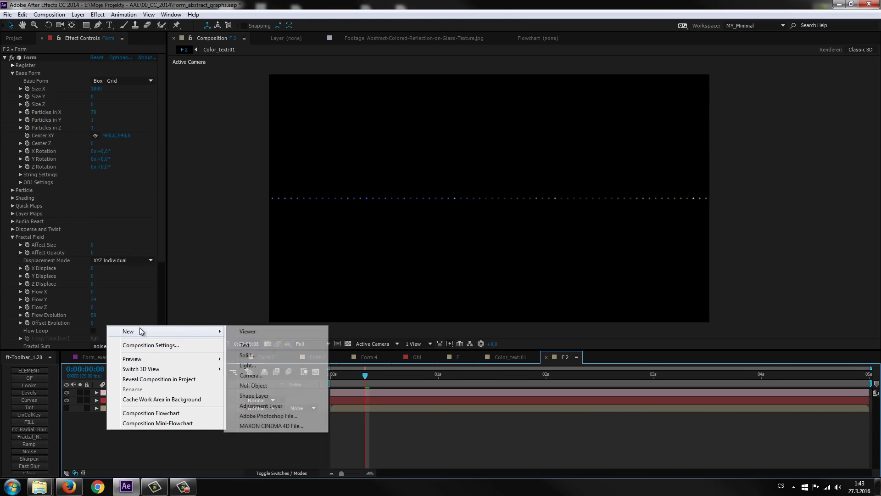
click(252, 406)
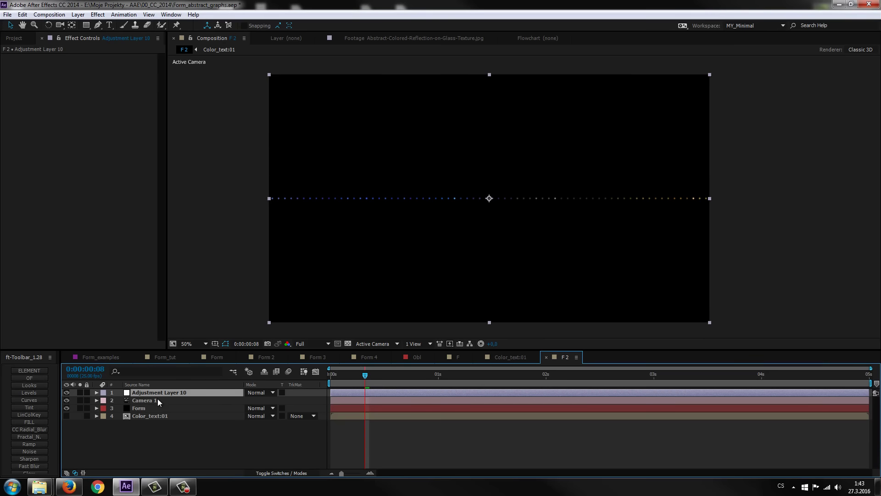
Apply Polar Coordinates set to Rect to Polar, then check the circle at frame 19
click(97, 14)
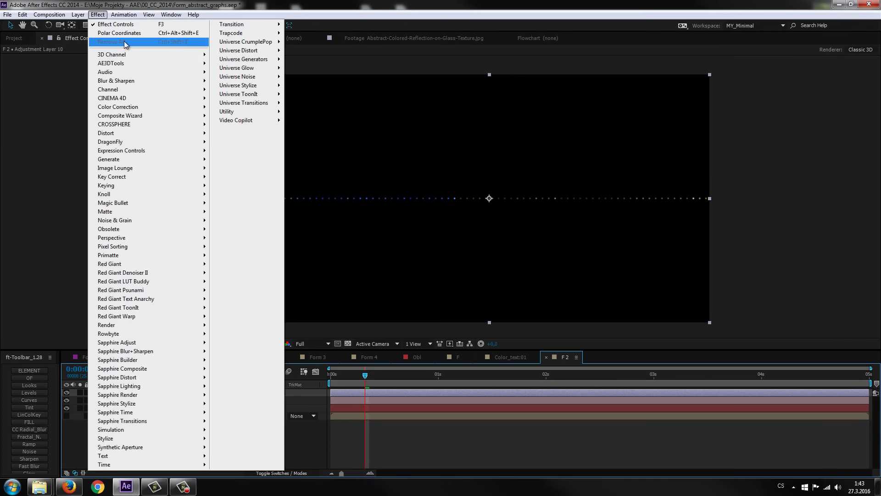
mouse_move(152, 133)
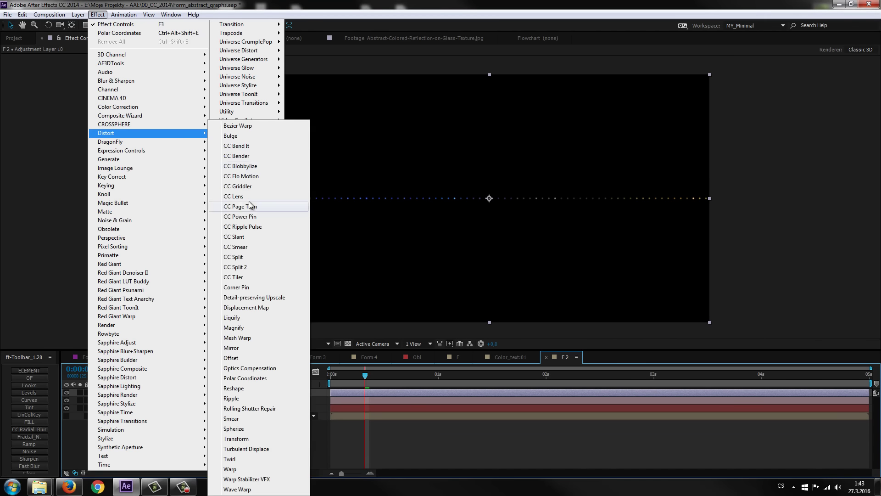
click(245, 378)
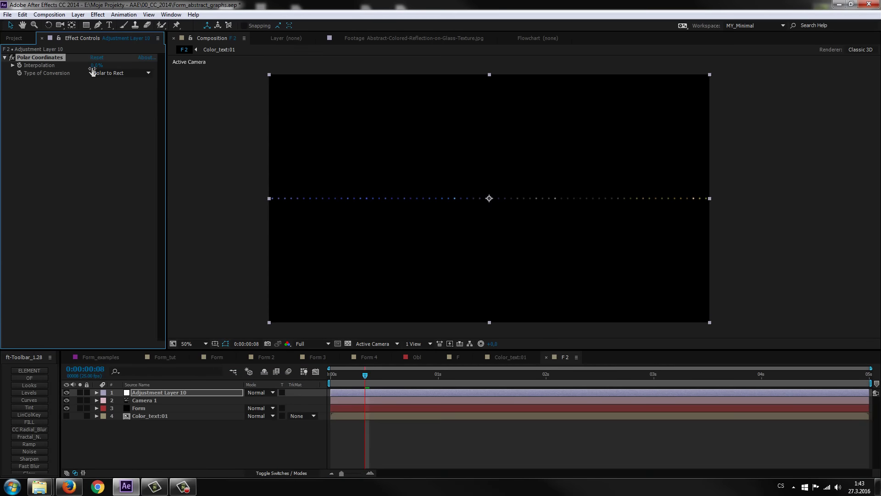
click(120, 73)
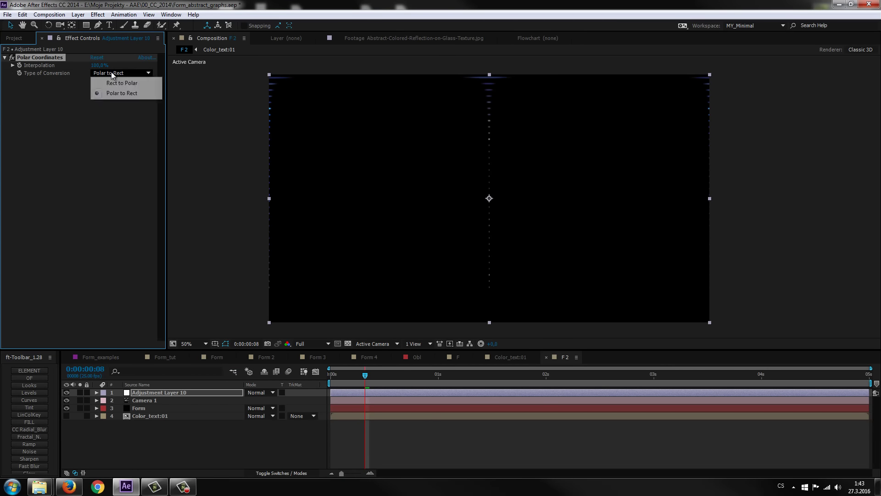
click(117, 84)
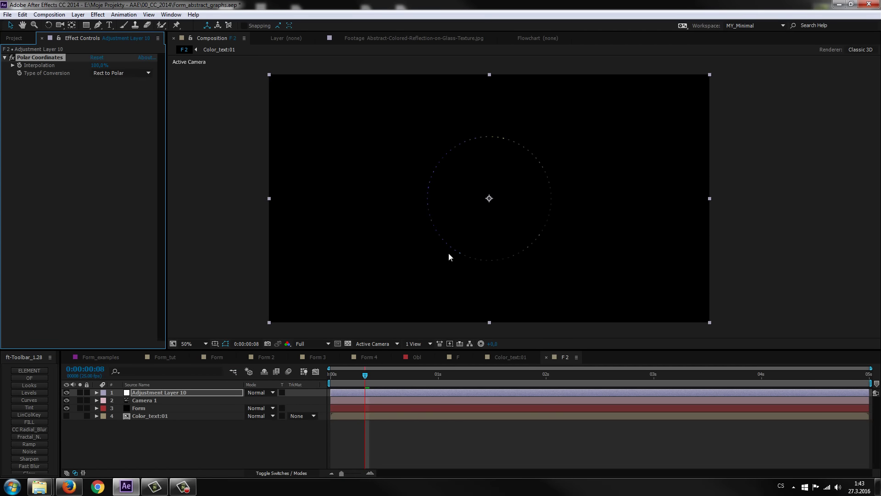
key(period)
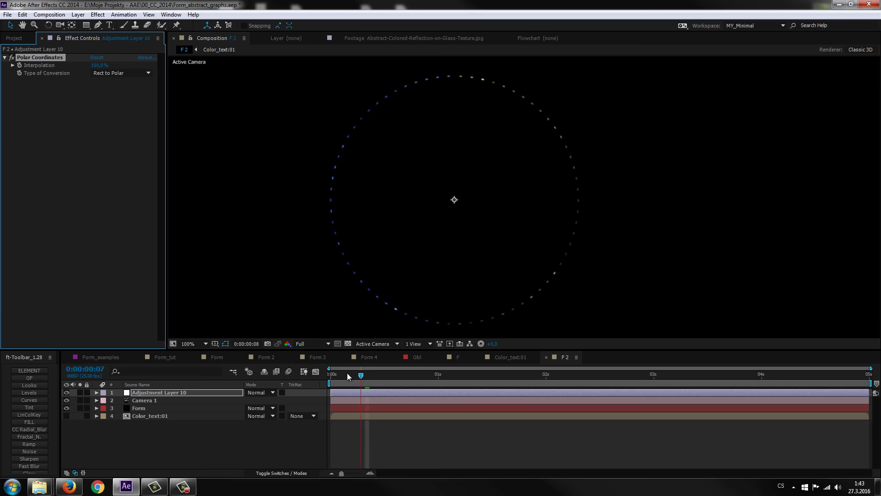
drag(347, 373, 370, 372)
click(411, 375)
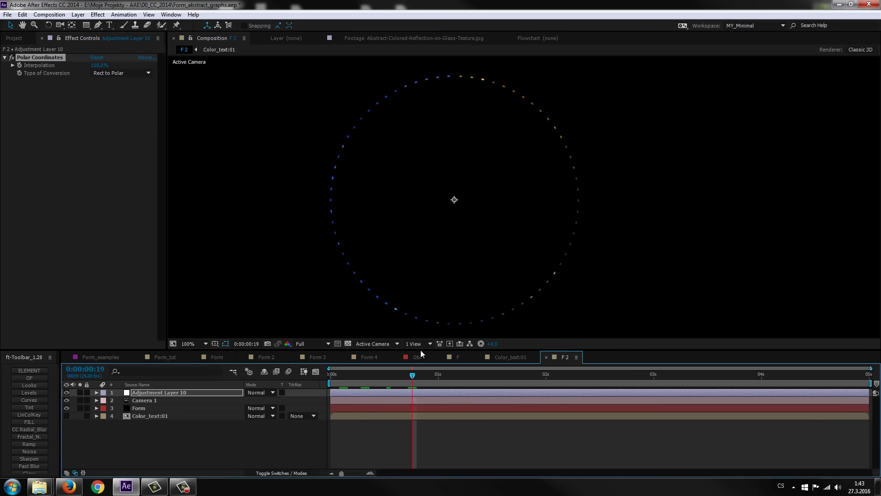
Select the Form layer, collapse Fractal Field and show the Project panel's composition list
click(192, 442)
key(comma)
click(92, 174)
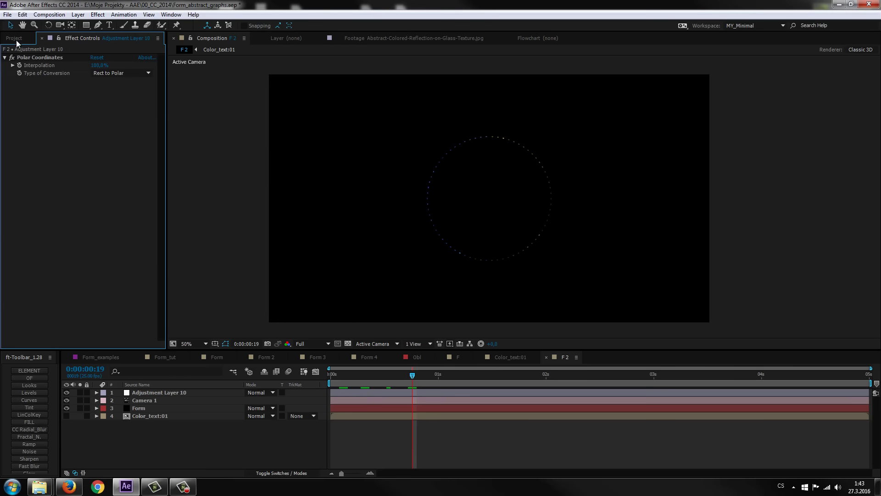
key(period)
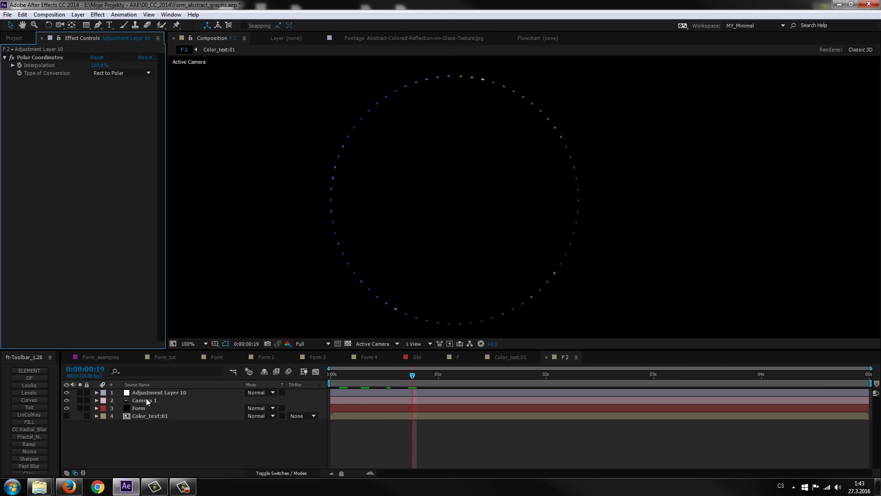
click(143, 408)
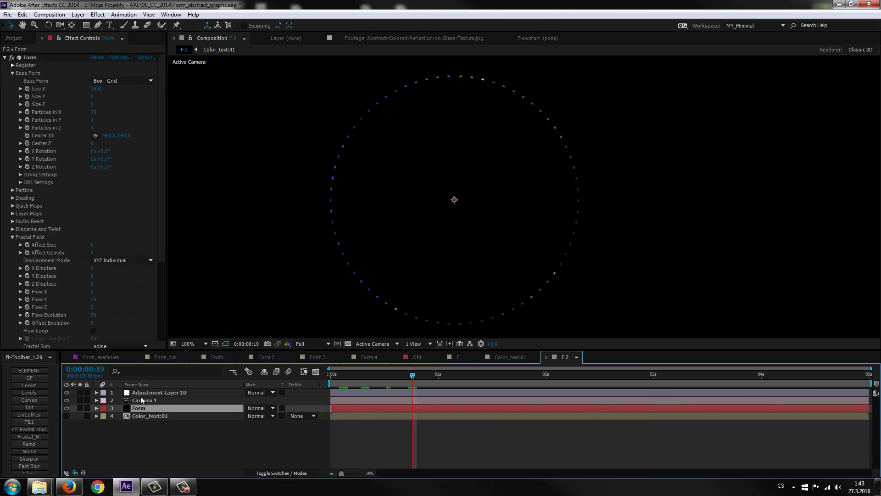
click(12, 236)
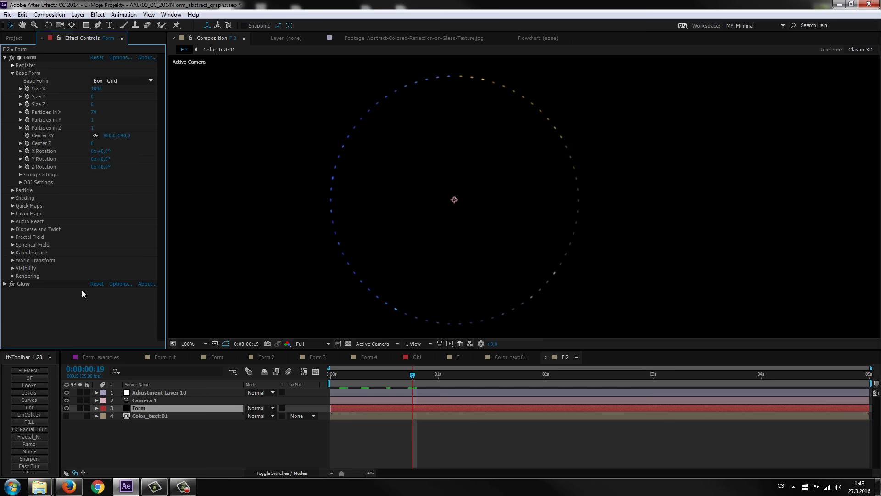
click(14, 38)
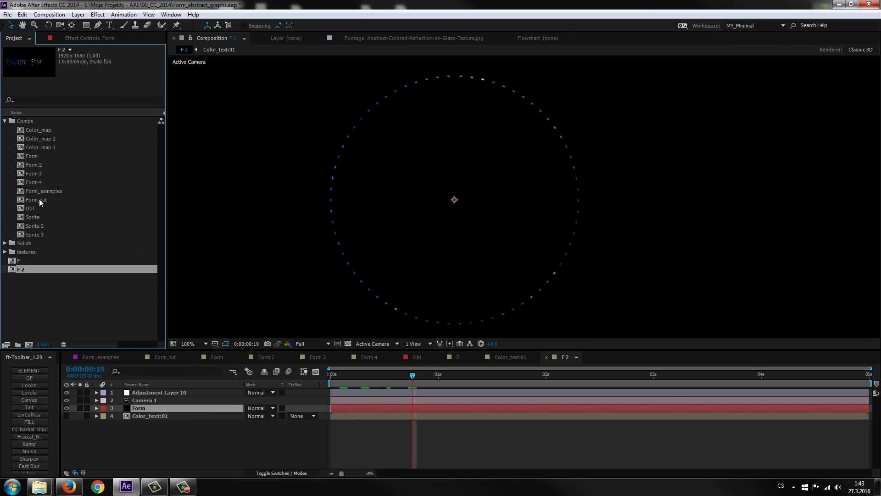
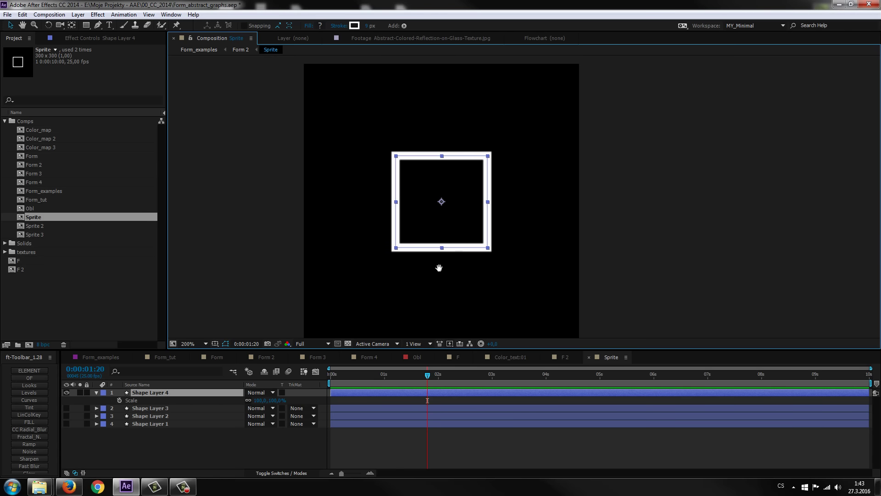
Pan the Sprite composition viewer slightly
drag(440, 264, 471, 248)
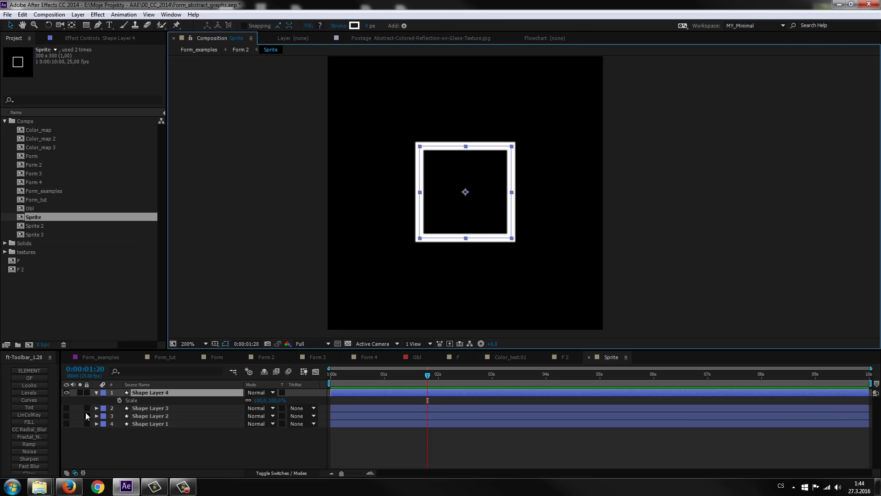
In F 2, add the Sprite comp as a layer and hide it
click(569, 358)
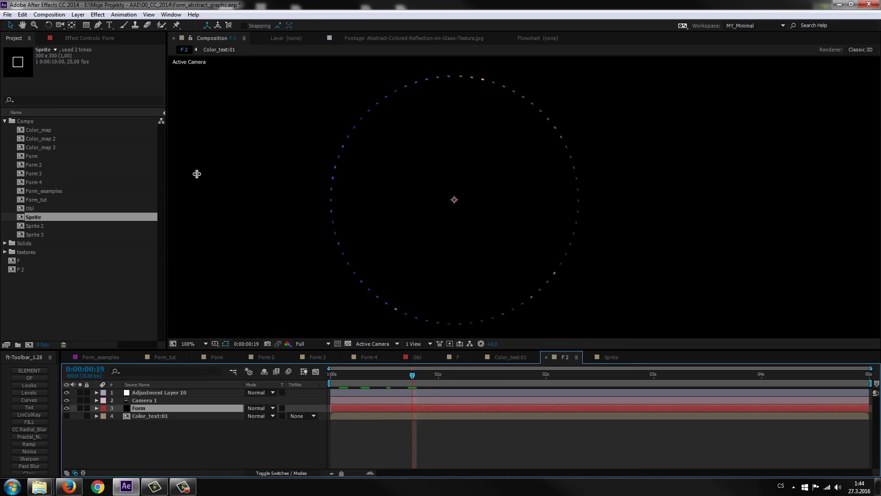
drag(34, 217, 119, 442)
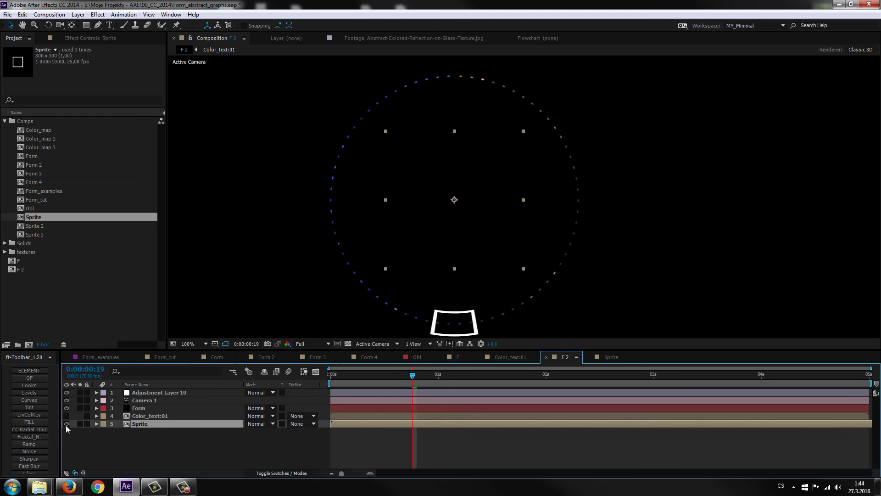
click(66, 423)
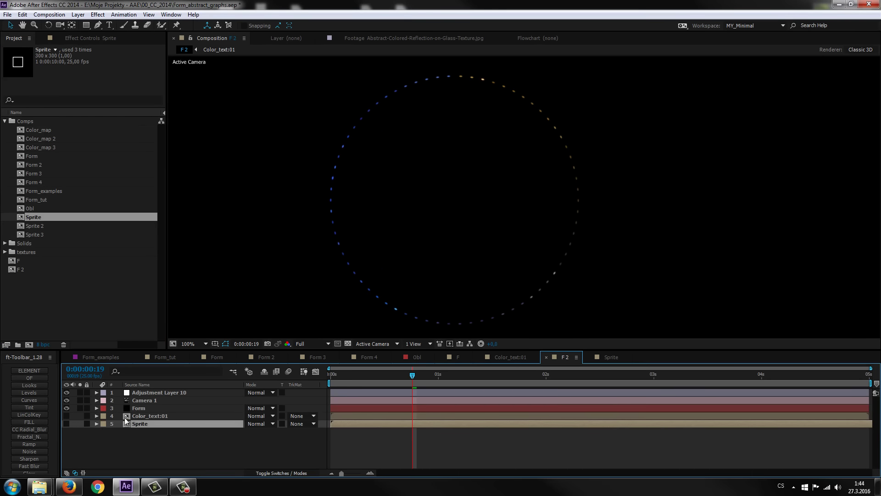
Select the Form layer and bring up its Particle Type choices
click(135, 409)
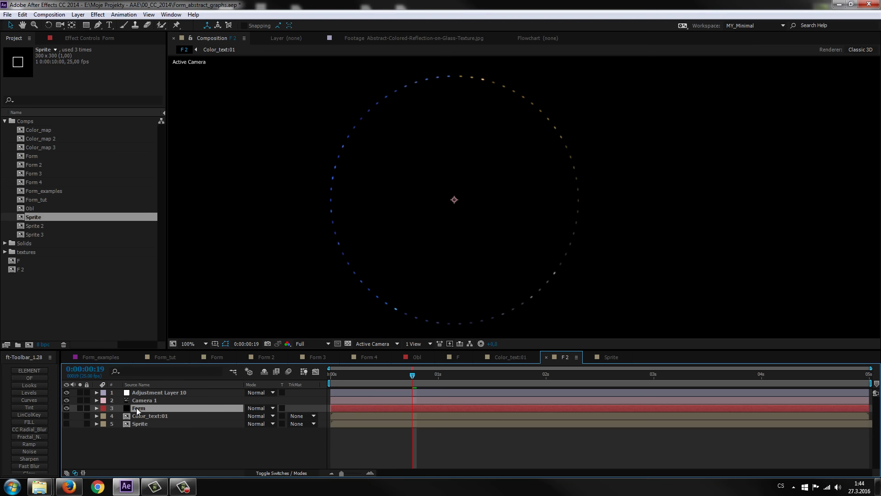
click(68, 42)
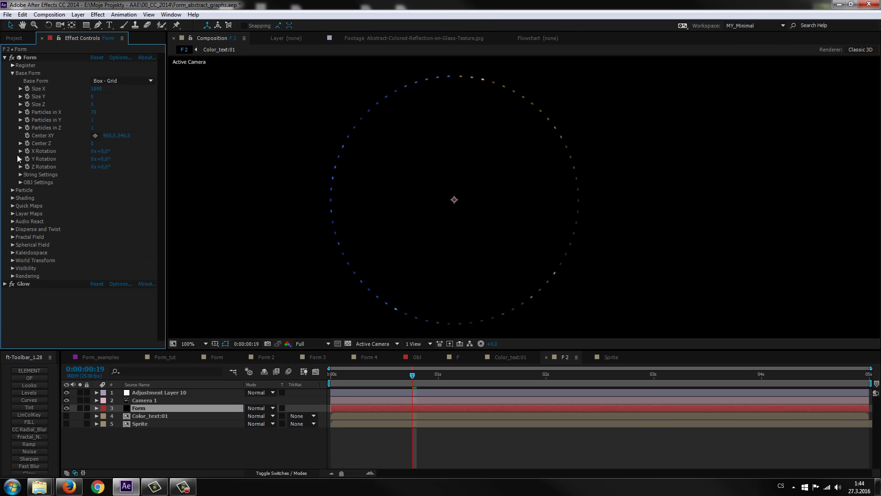
click(13, 191)
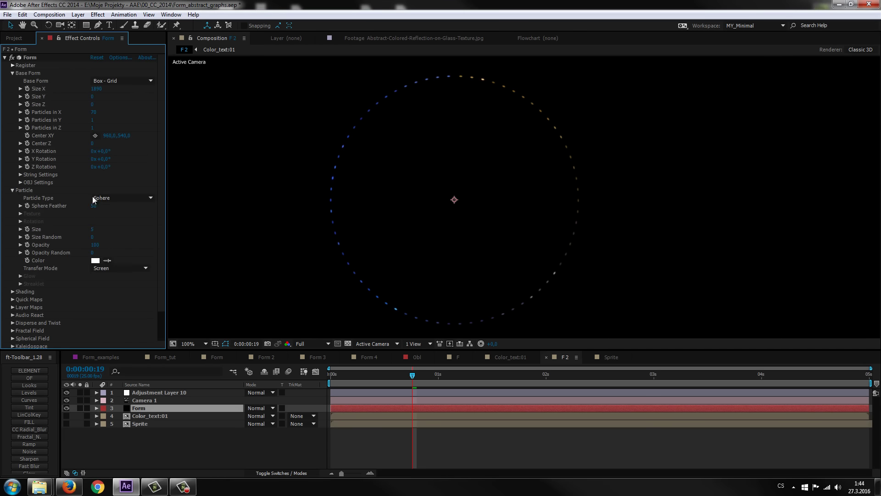
click(121, 198)
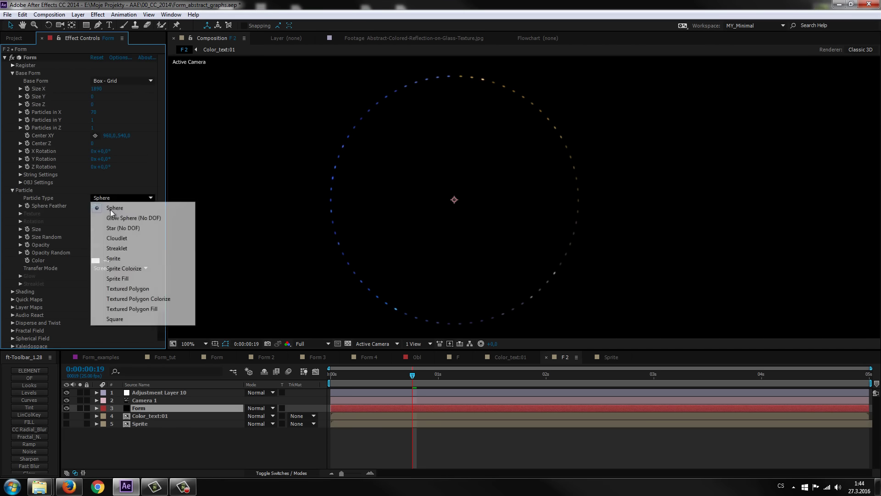
Make Form's particles Sprite Colorize, textured by the Sprite layer
click(120, 270)
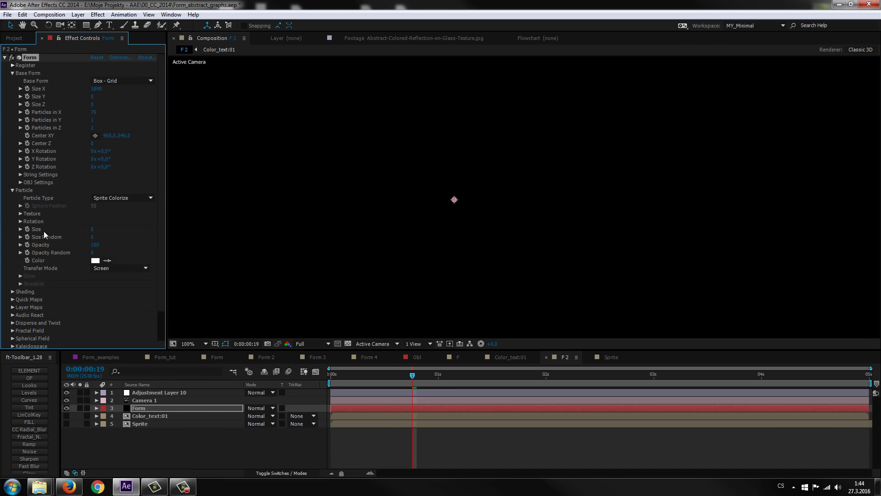
click(20, 214)
click(115, 222)
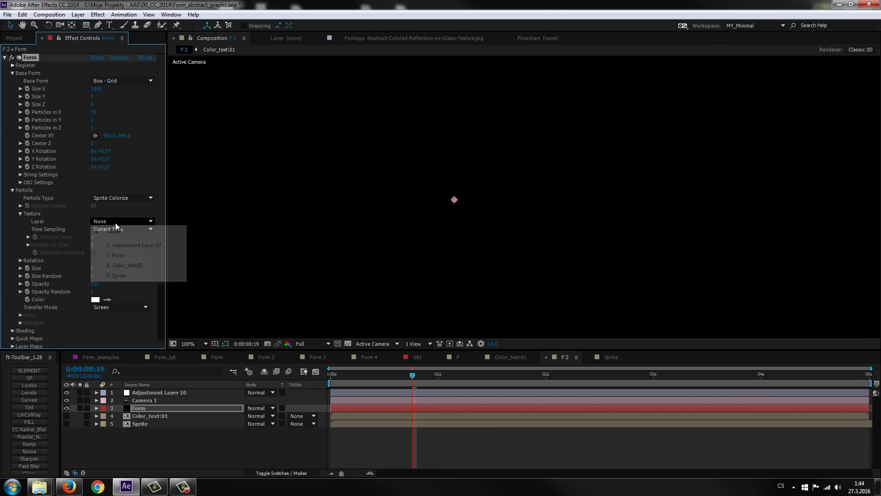
click(121, 274)
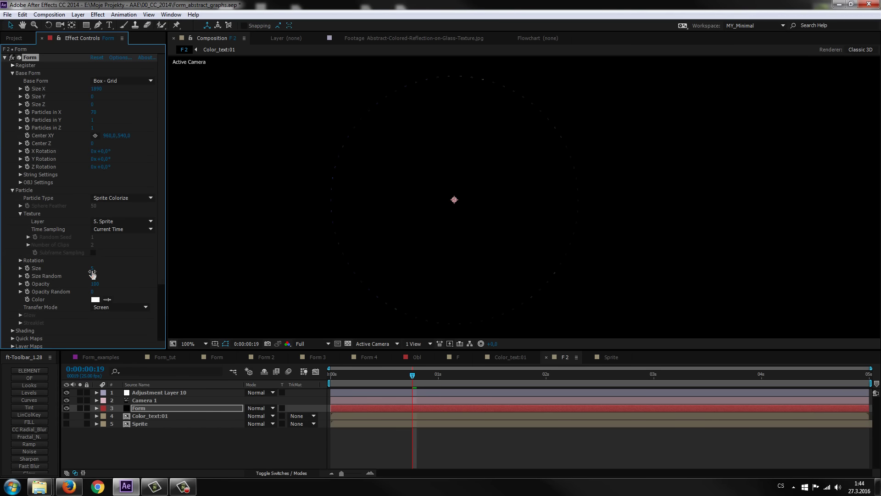
Increase the particle Size to 20 and nudge the ring lower in the viewer
drag(91, 269, 122, 268)
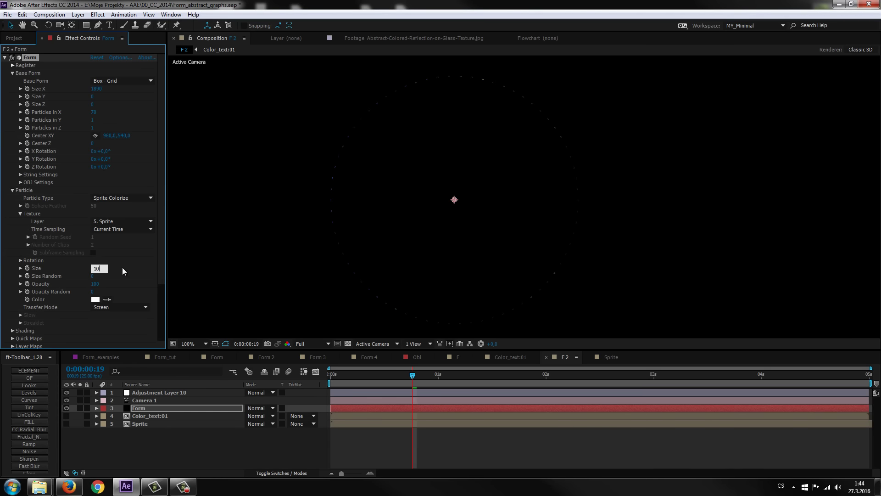
click(94, 268)
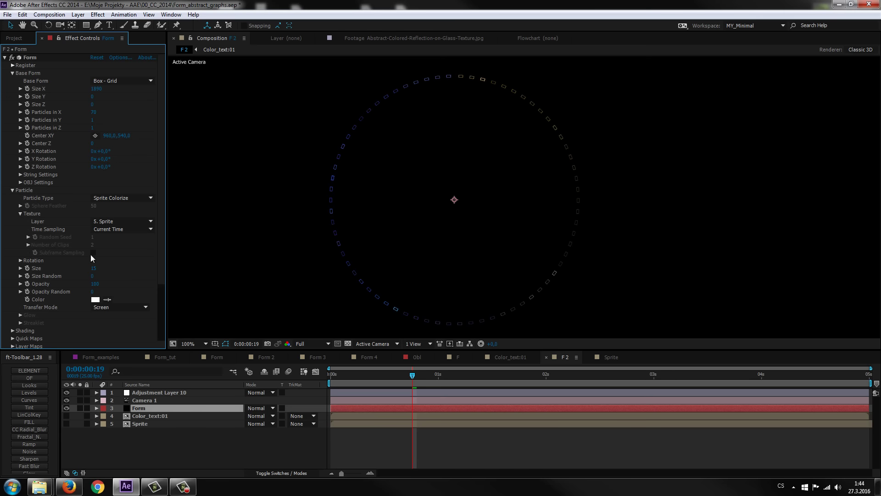
drag(93, 268, 139, 266)
drag(430, 192, 431, 204)
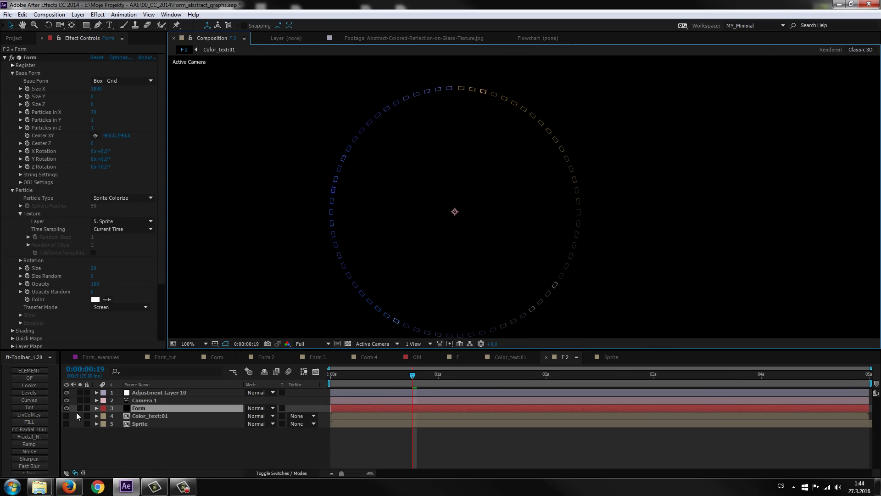
click(602, 356)
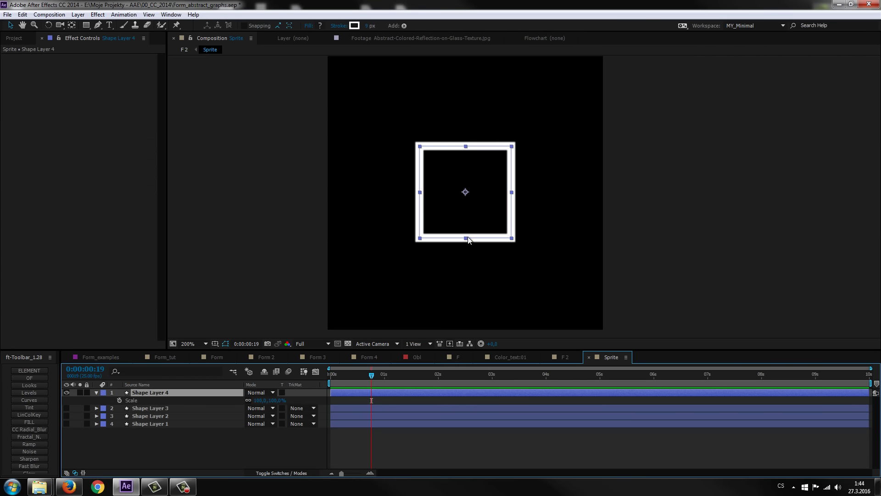
Stretch Shape Layer 4's Rectangle Path 1 Size to 100×183 instead of scaling the layer
drag(465, 238, 466, 271)
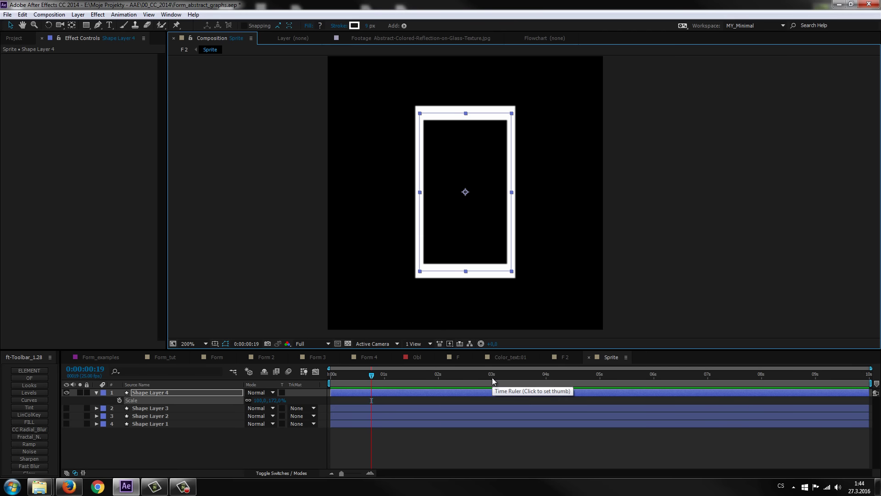
key(ctrl+z)
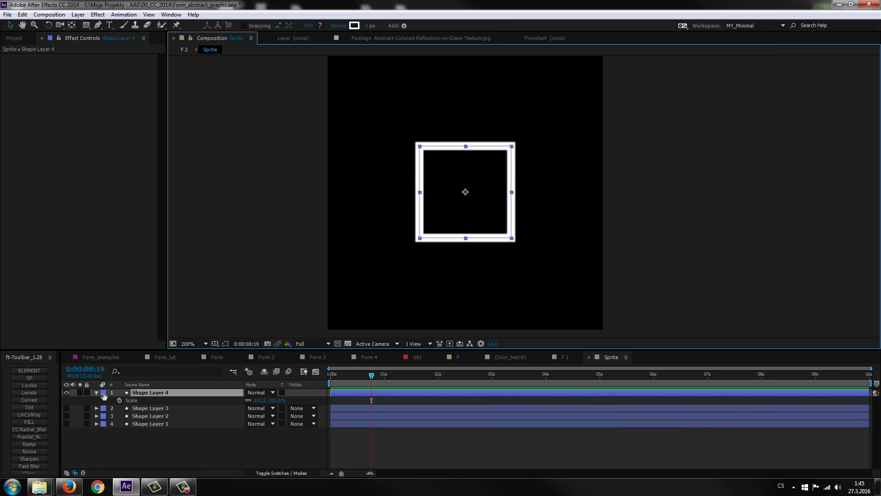
click(97, 393)
click(98, 392)
click(104, 408)
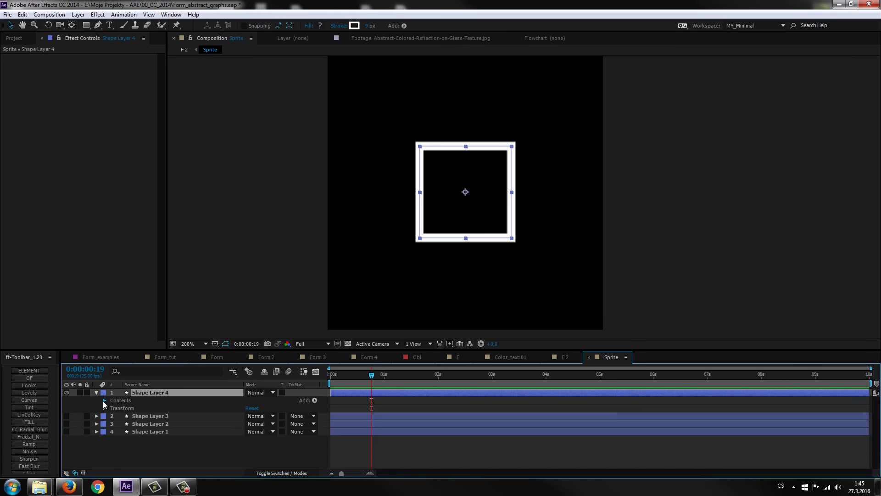
click(104, 400)
click(113, 408)
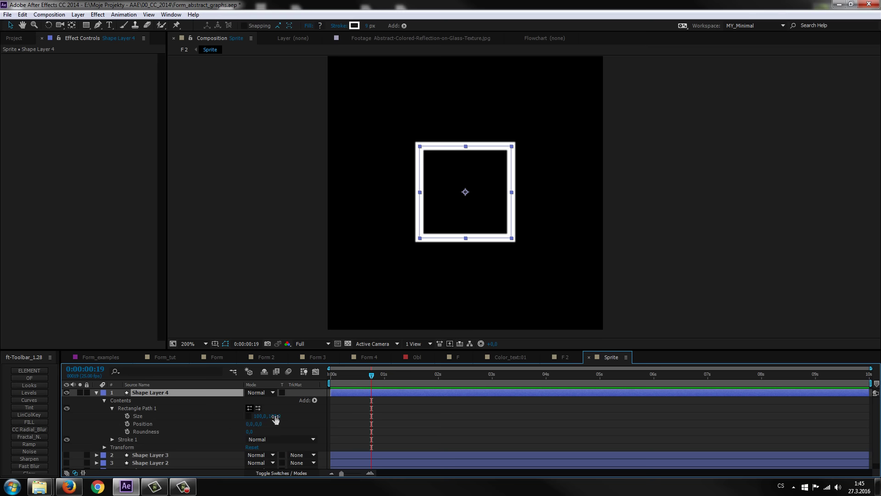
drag(275, 417, 309, 413)
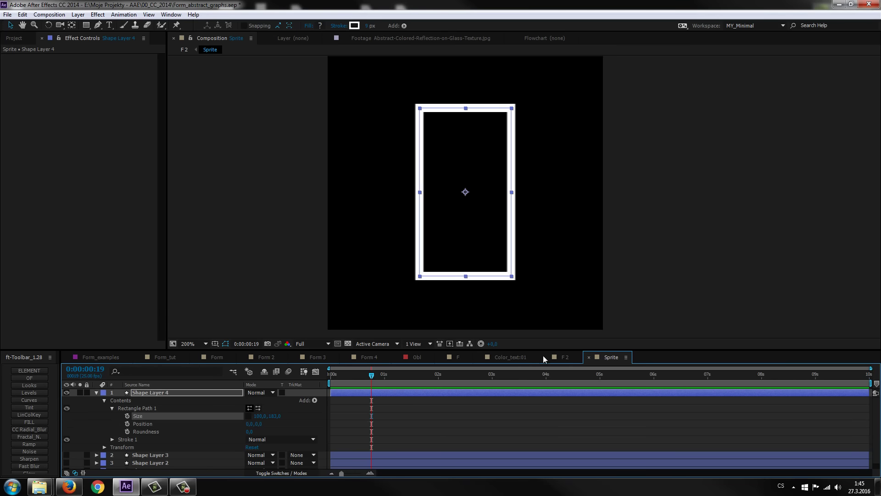
click(568, 358)
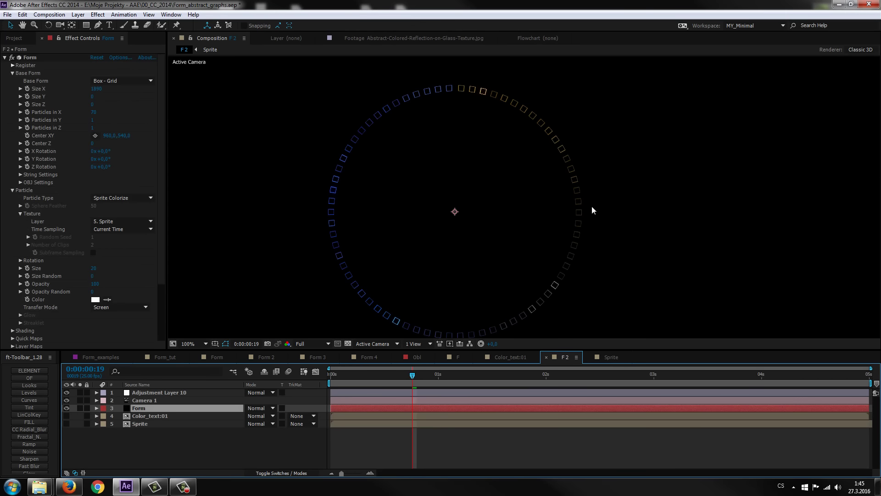
Set Fractal Field Y Displace to 100 and preview the ring animation
drag(420, 277, 425, 252)
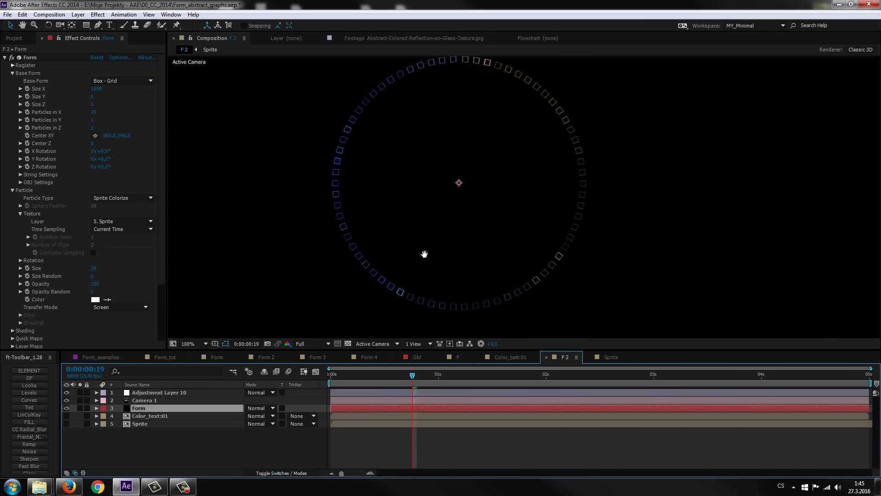
drag(407, 381, 324, 381)
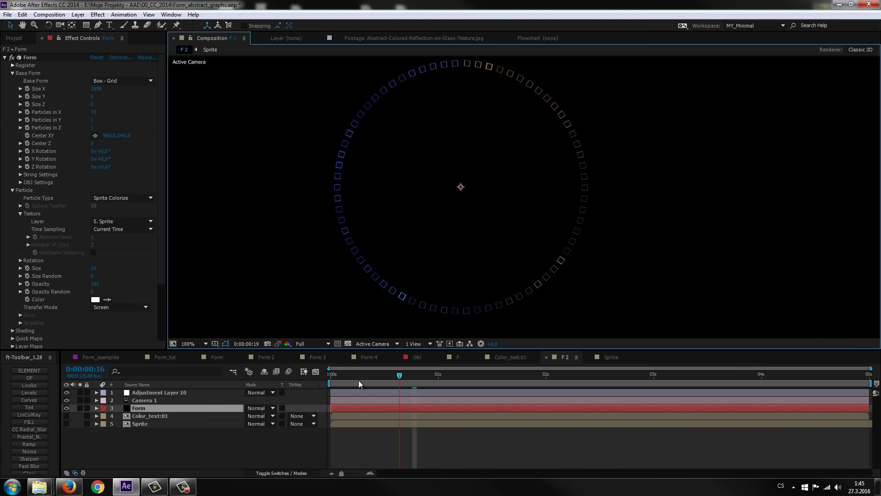
click(12, 73)
click(13, 81)
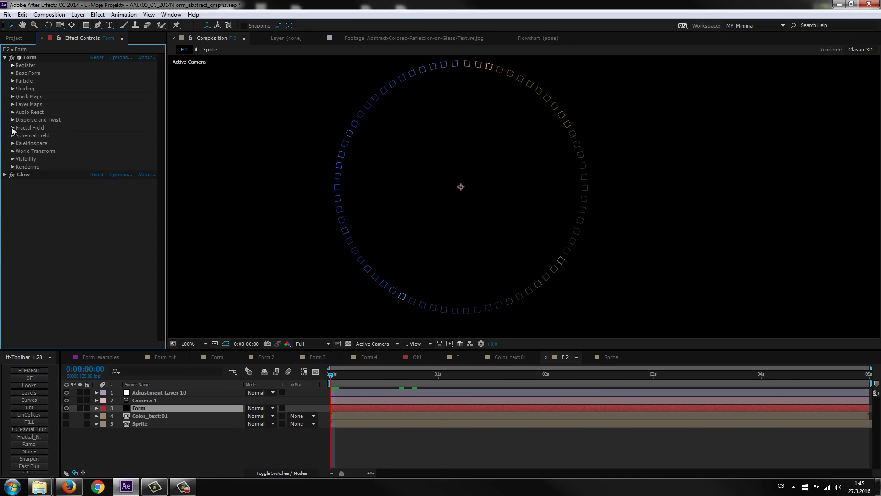
click(12, 128)
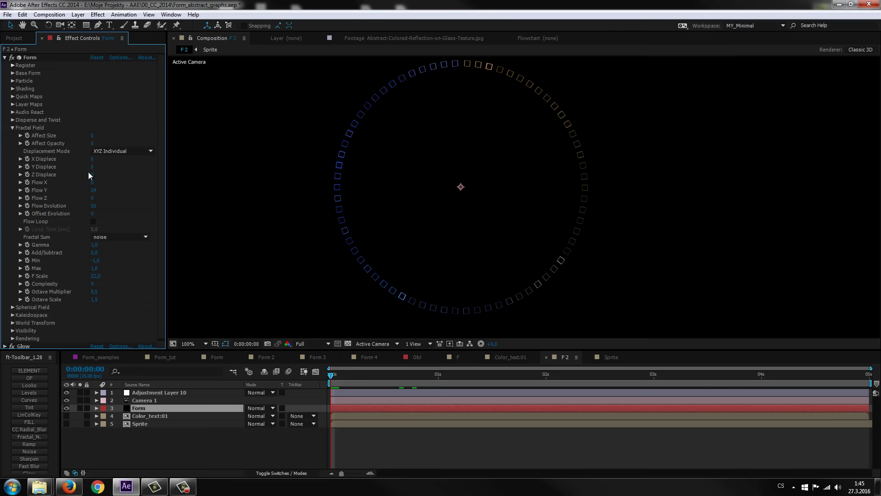
drag(93, 167, 113, 167)
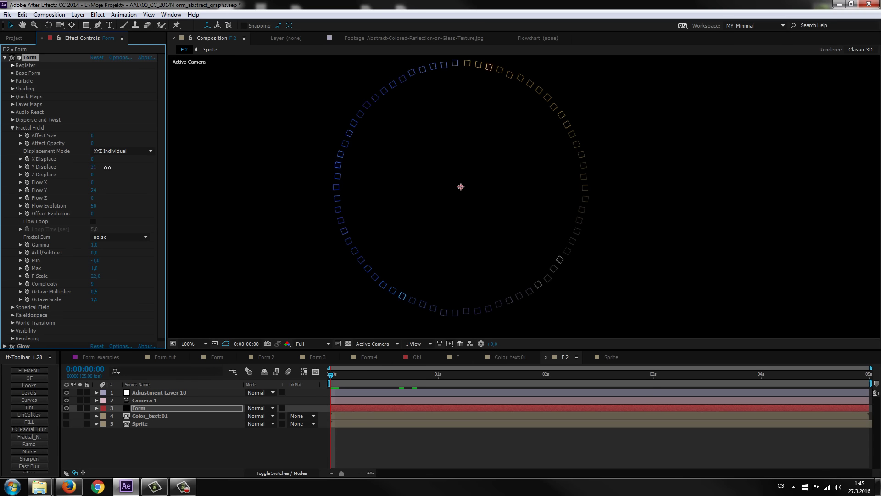
click(94, 167)
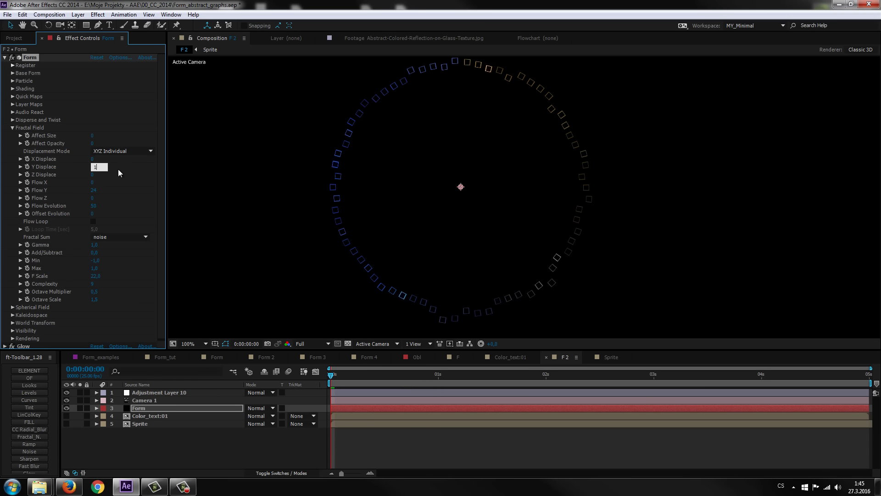
text(100)
key(Return)
key(space)
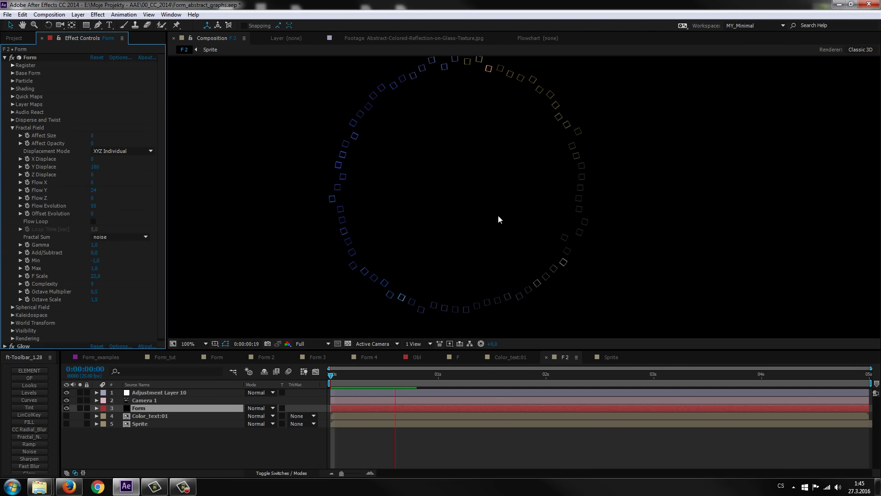
key(space)
key(space)
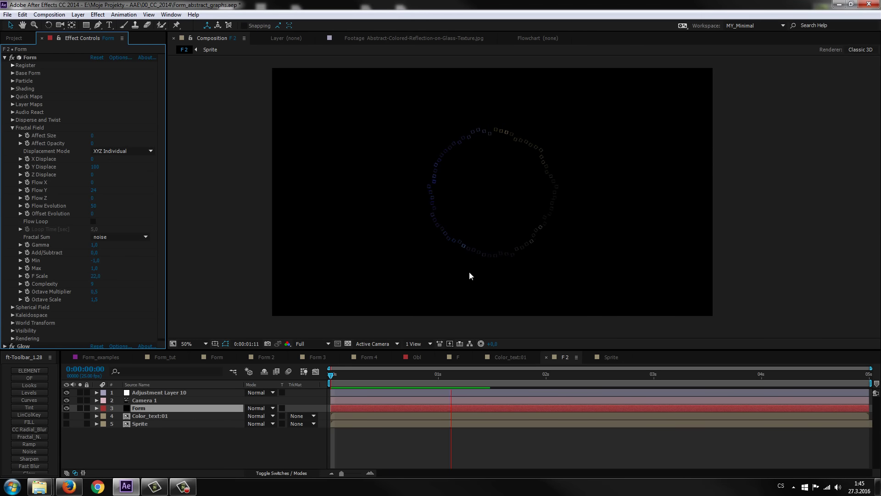
key(space)
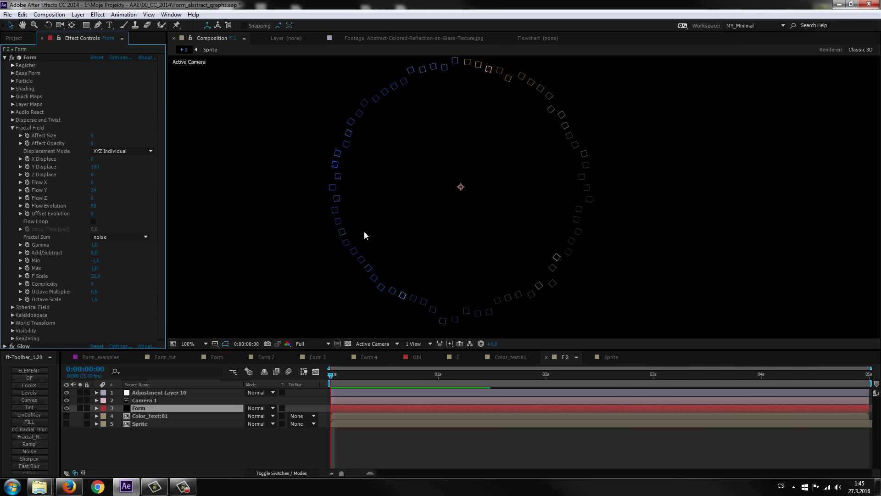
Raise Y Displace to 263 and Flow Y to 42, and set Min to 0
drag(94, 167, 114, 168)
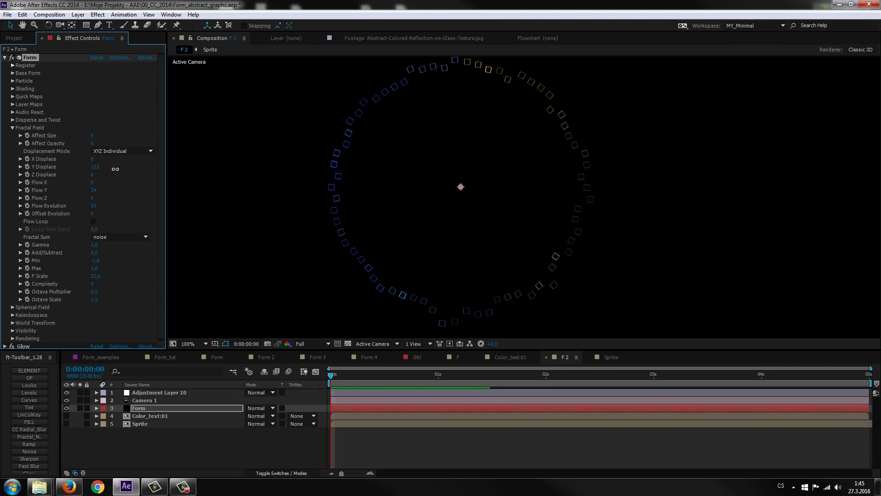
drag(90, 199, 108, 198)
key(space)
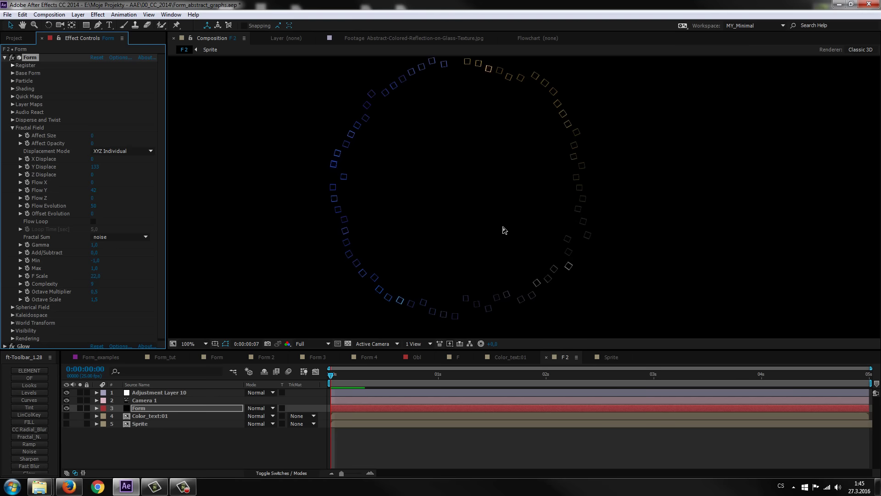
key(space)
drag(95, 170, 147, 166)
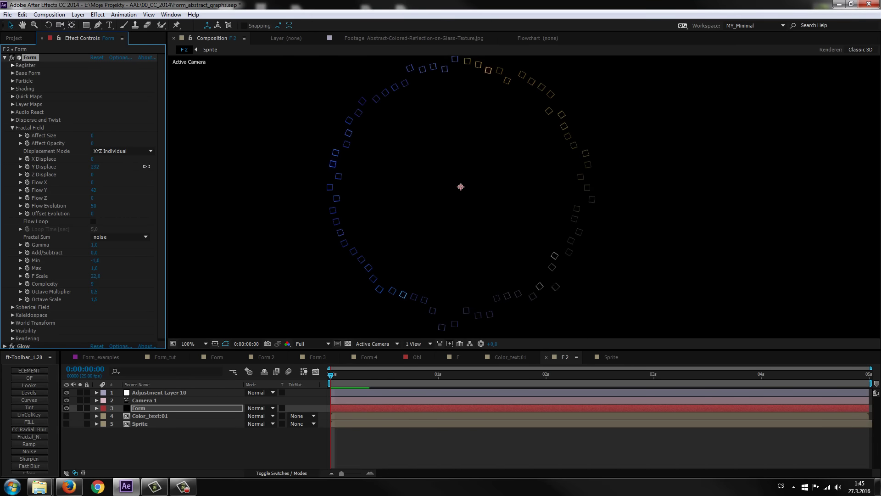
key(space)
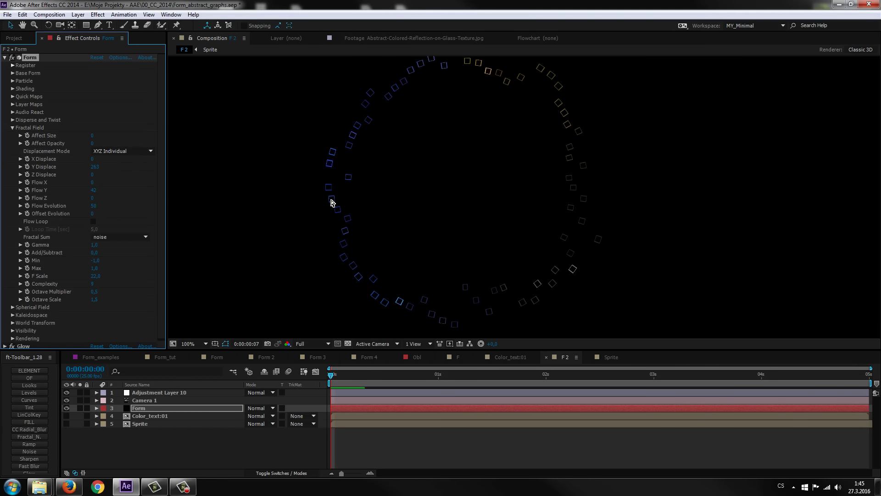
key(space)
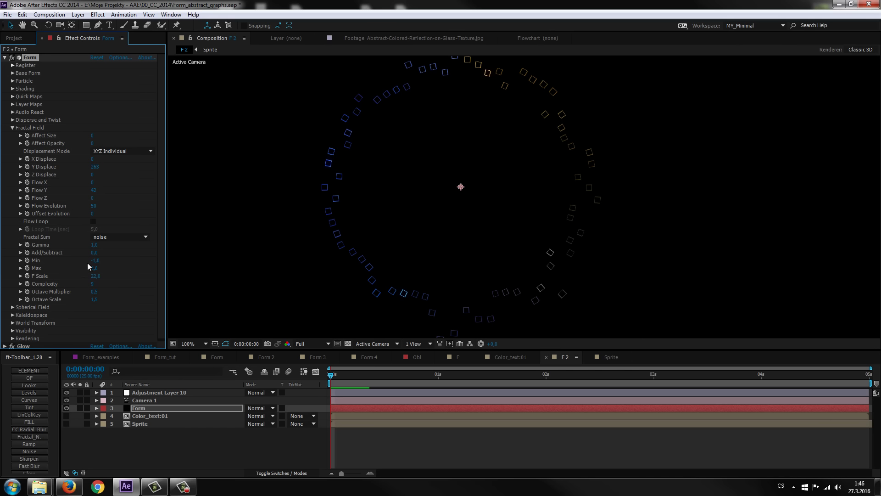
click(121, 261)
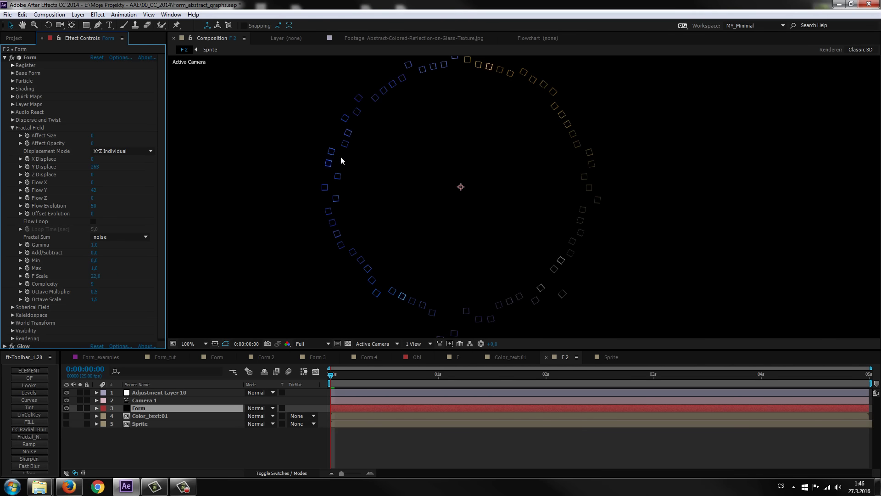
Preview the animation and inspect the Form 4 composition near one second
key(space)
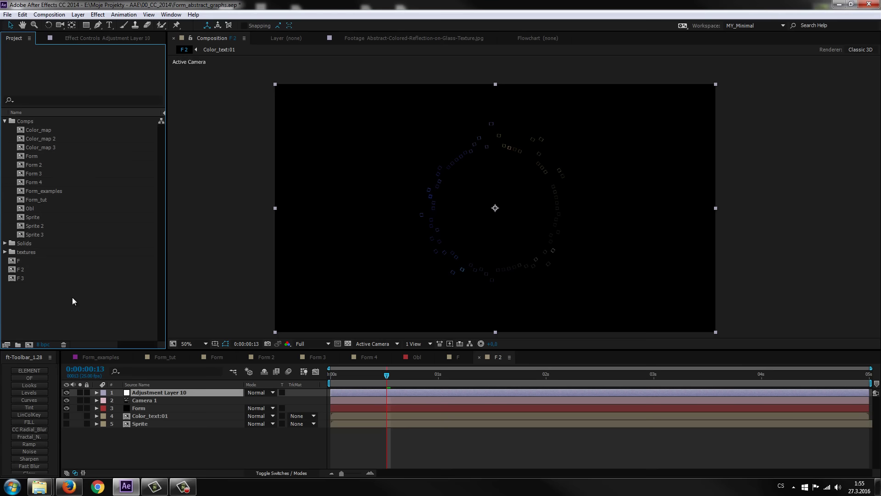
click(323, 353)
click(370, 358)
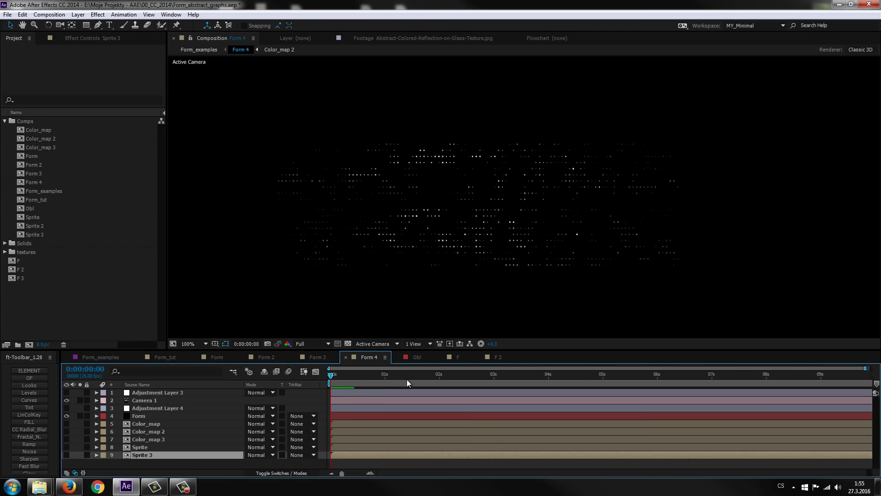
mouse_move(346, 378)
mouse_down()
mouse_move(386, 382)
mouse_move(321, 381)
mouse_up()
key(space)
Switch to the F composition and delete F 3 from the Project panel
click(497, 357)
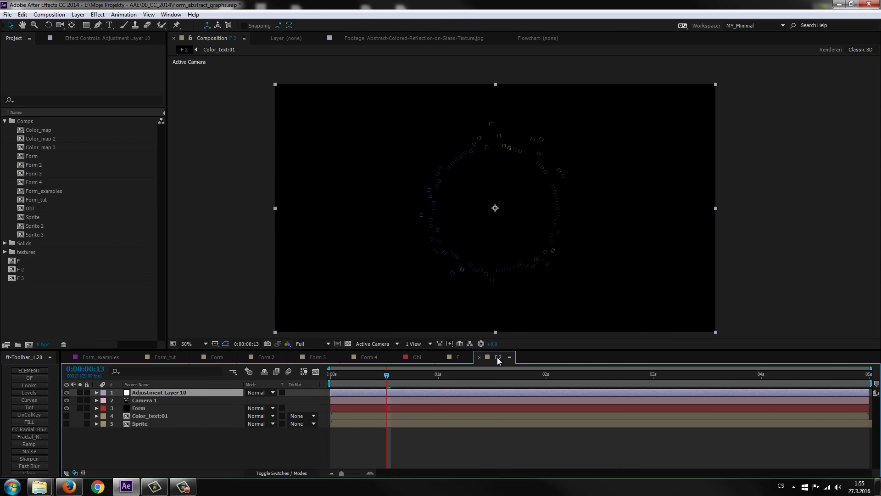
click(460, 357)
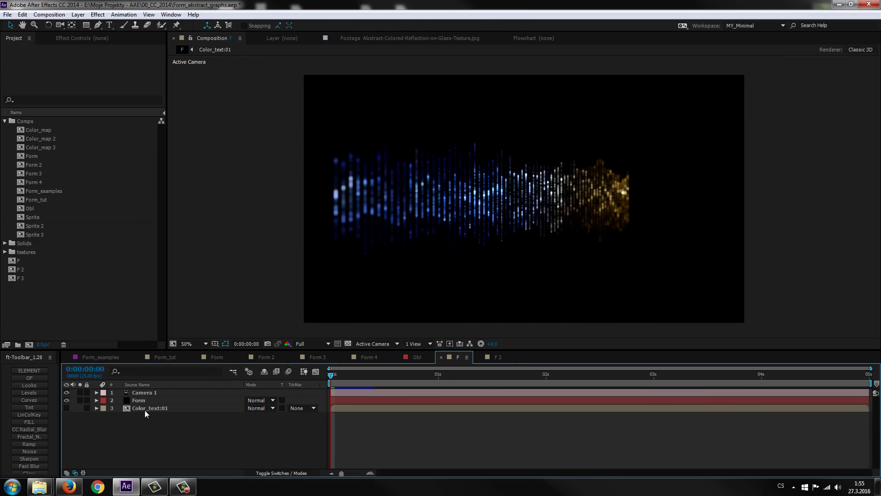
click(23, 279)
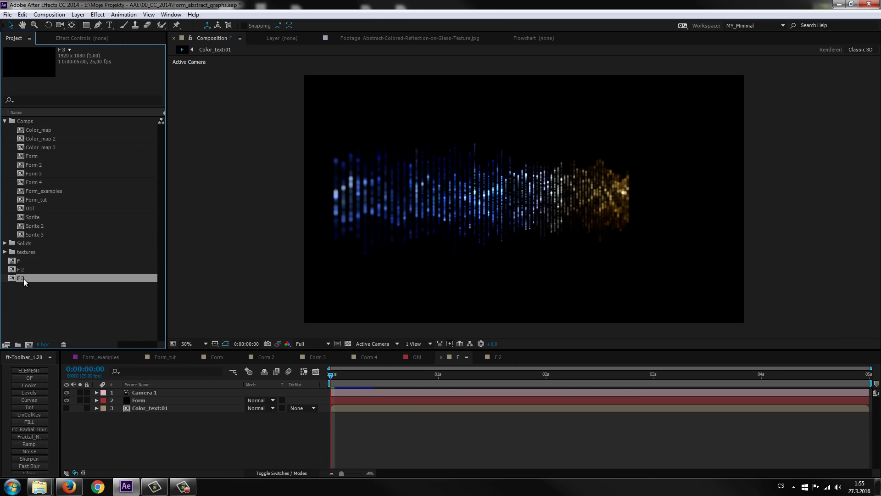
key(Delete)
key(Return)
click(18, 260)
Restore F 3, open it, and turn Camera 1's Depth of Field off
key(ctrl+z)
double_click(24, 278)
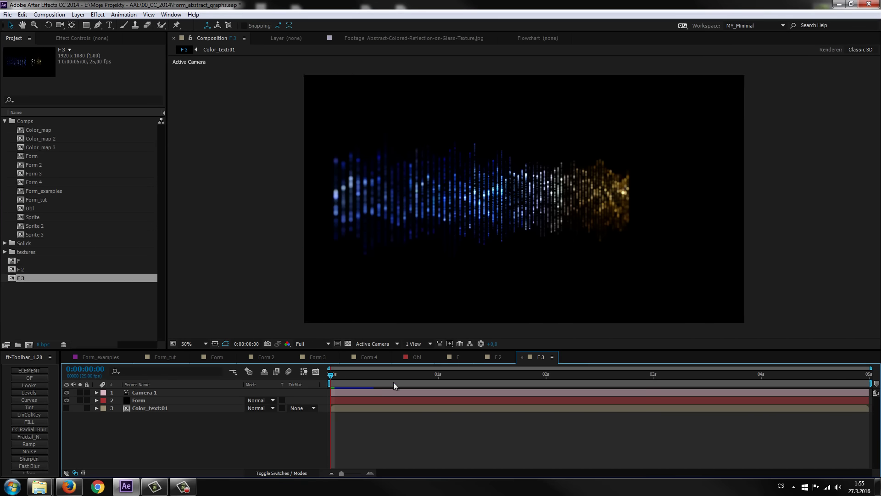
click(348, 382)
click(97, 393)
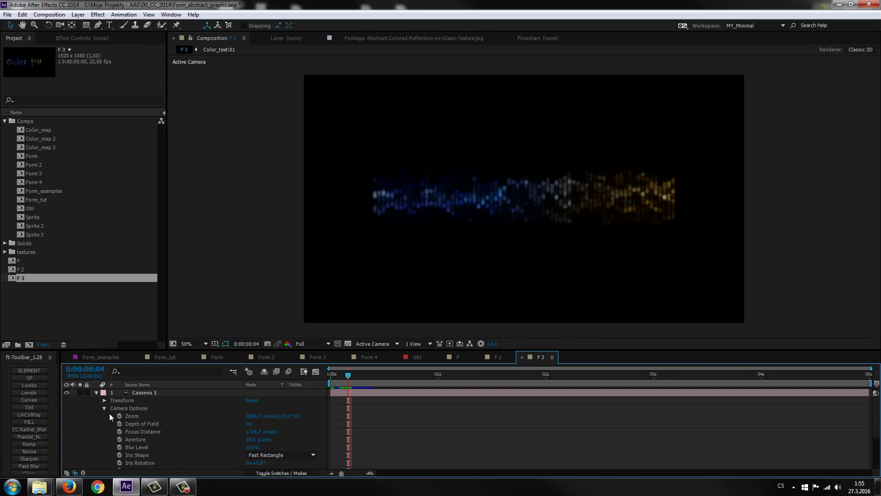
click(250, 424)
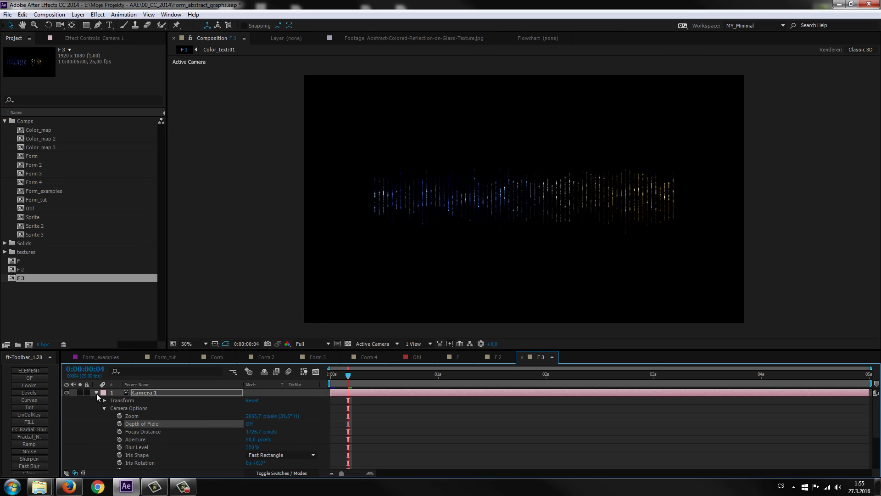
click(96, 393)
Inspect the Sprite 3 composition's white rectangle layer, then return to F 3
click(37, 321)
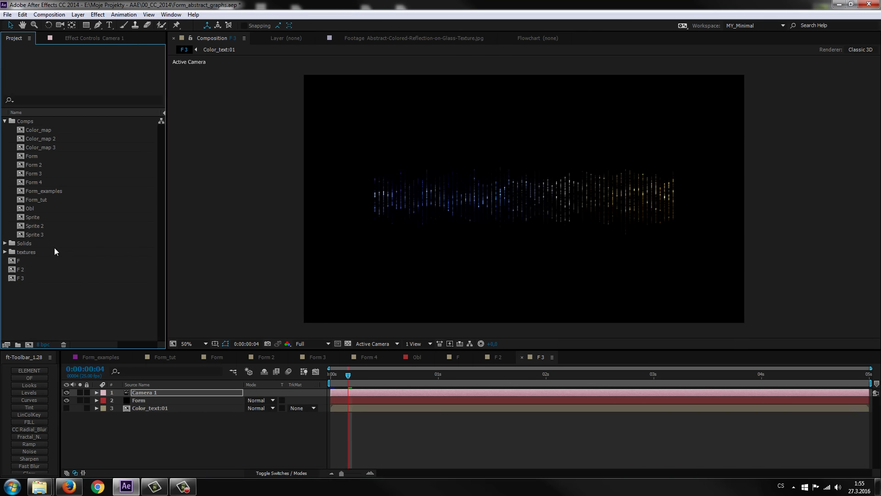
click(55, 234)
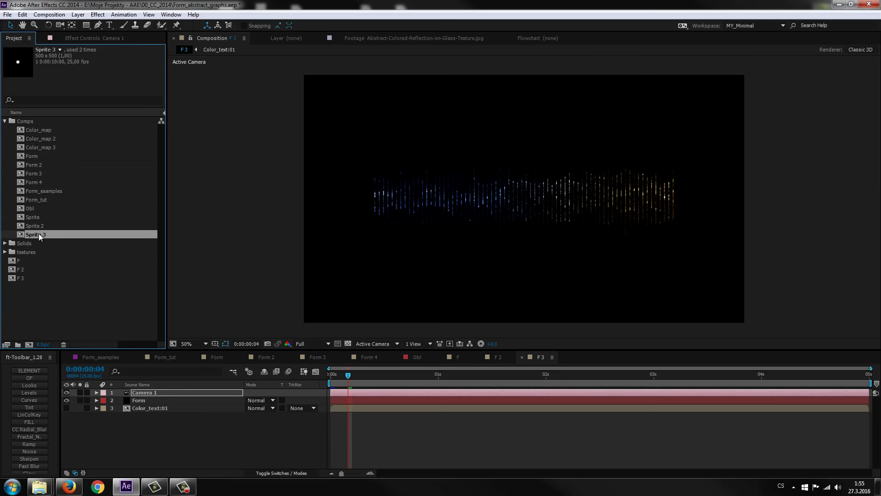
double_click(39, 235)
scroll(523, 222, up, 1)
scroll(523, 222, down, 1)
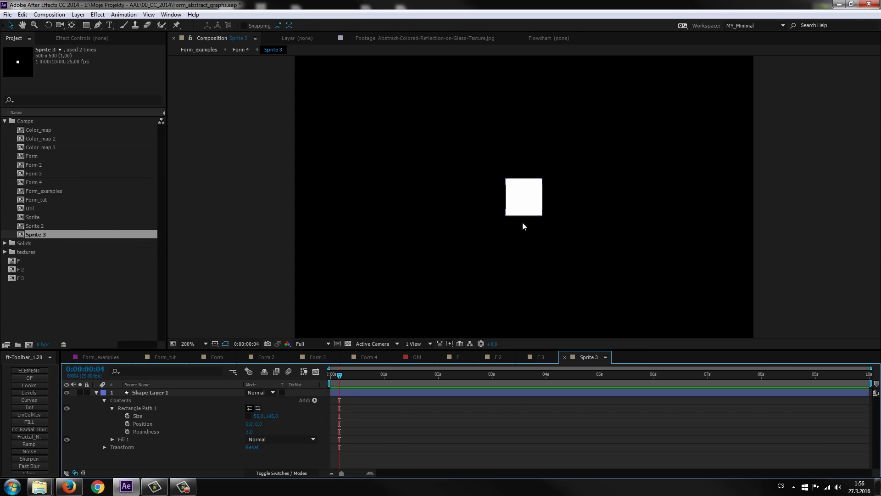
scroll(523, 222, down, 1)
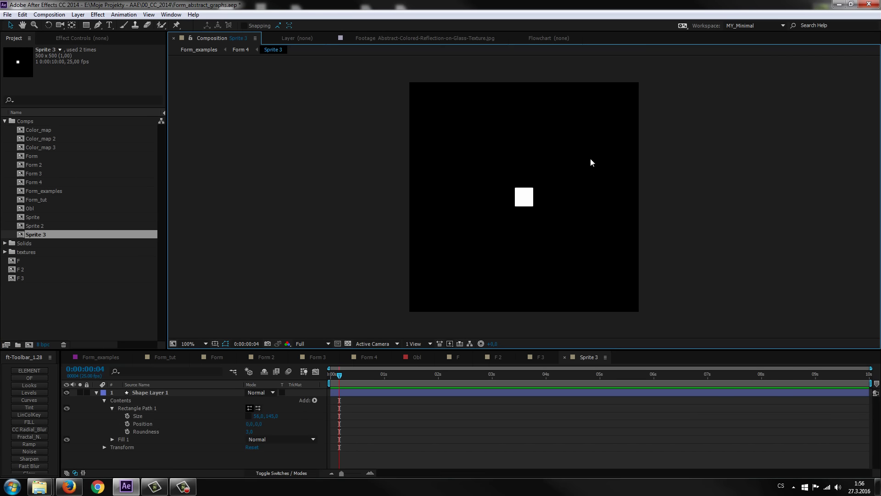
click(524, 198)
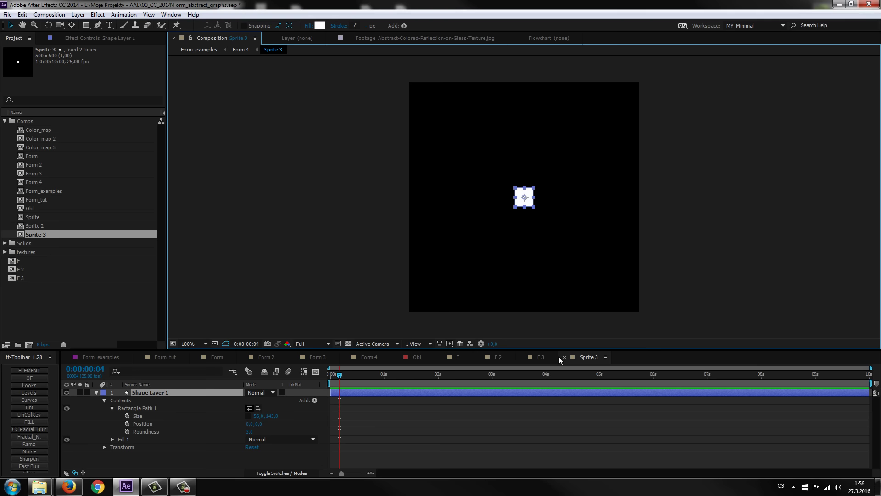
click(543, 357)
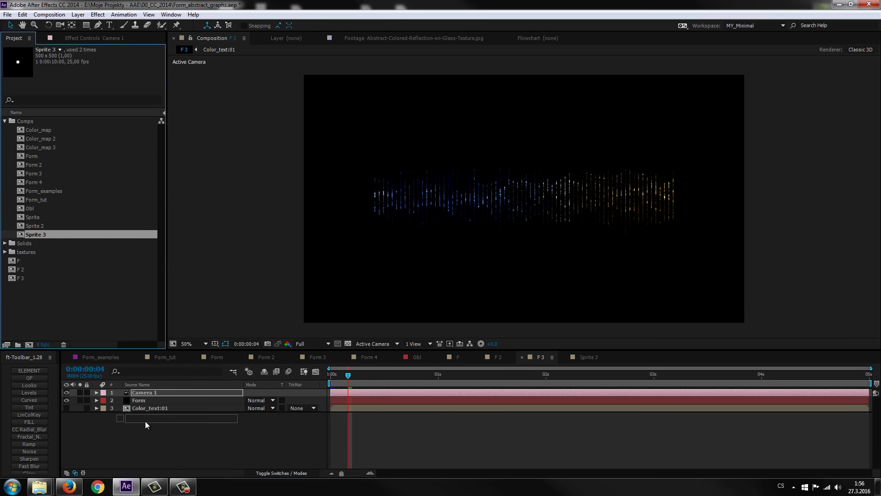
Add Sprite 3 as a hidden layer in F 3 and make Form's particles Sprite Colorize
drag(145, 421, 69, 415)
click(66, 416)
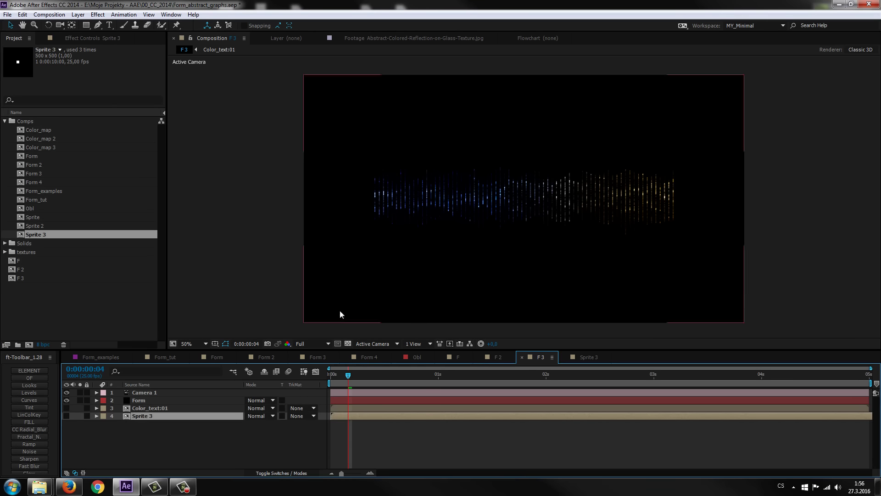
click(140, 401)
click(68, 39)
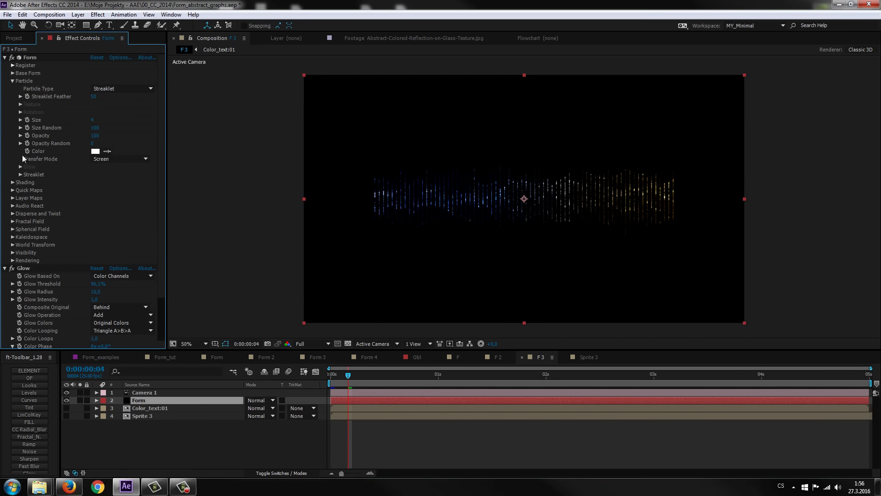
click(123, 88)
click(120, 159)
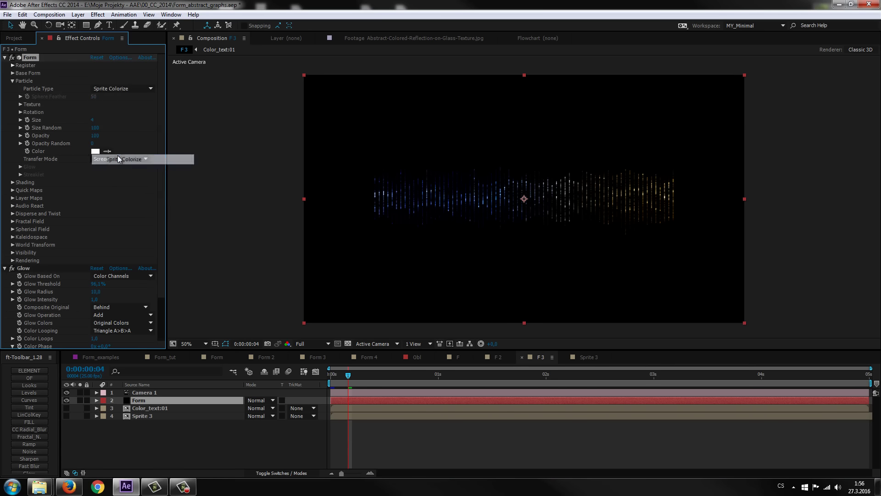
Texture the particles with the Sprite 3 layer and expand Base Form
click(21, 104)
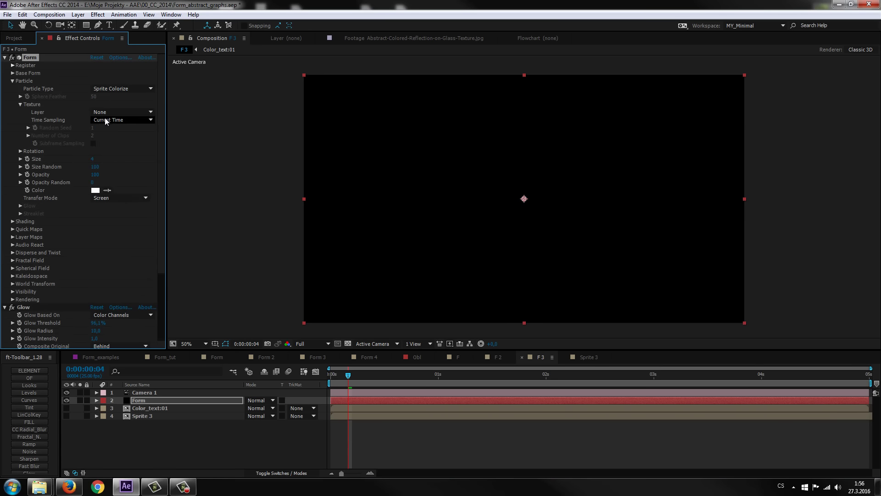
click(105, 112)
click(116, 156)
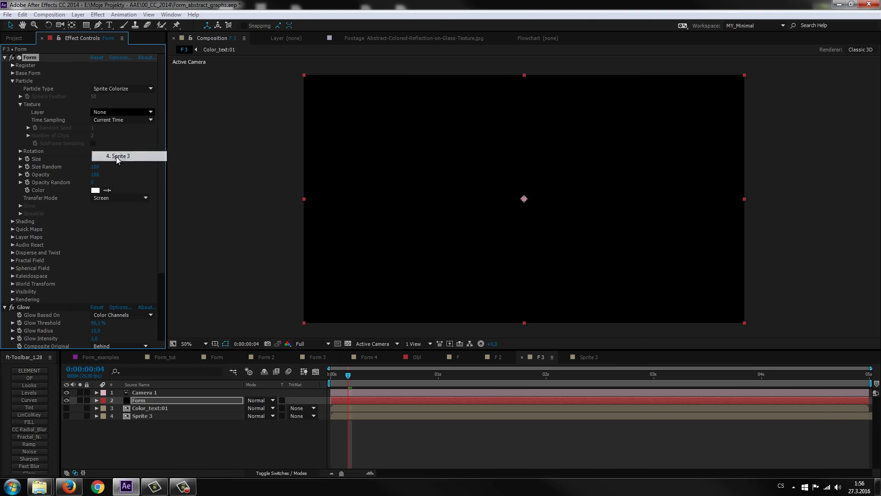
click(515, 260)
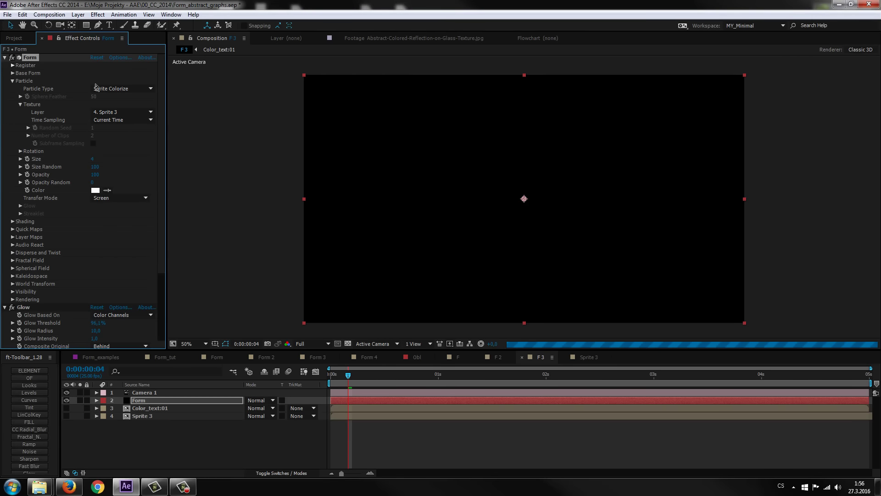
click(13, 73)
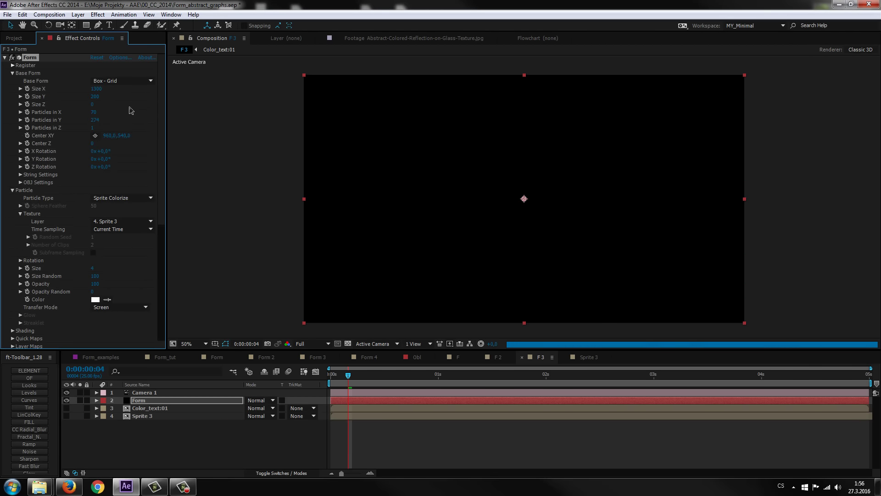
Set Form's Particles in Y to 10 and particle Size to 20
click(97, 120)
text(10)
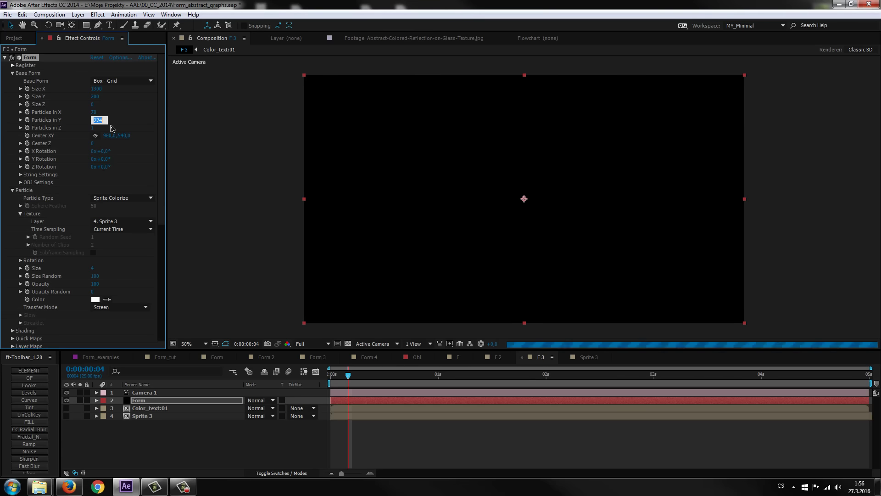
key(Return)
key(period)
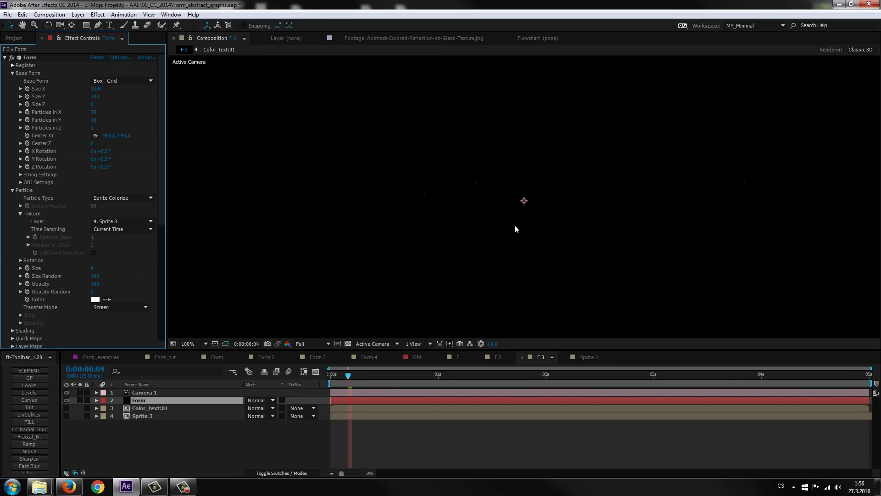
key(comma)
key(comma)
key(comma)
key(period)
key(period)
key(period)
click(93, 268)
text(20)
key(Return)
Preview the Color_map 3 nebula composition, then return to F 3
click(17, 39)
click(47, 148)
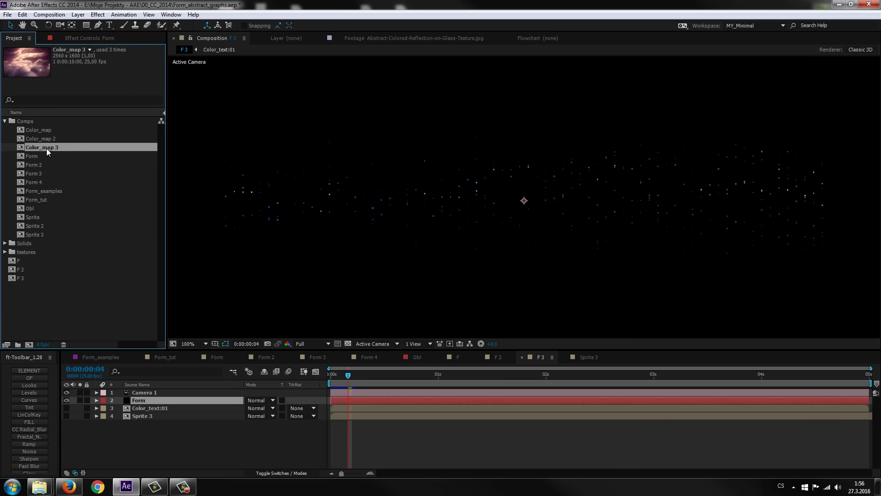
double_click(43, 144)
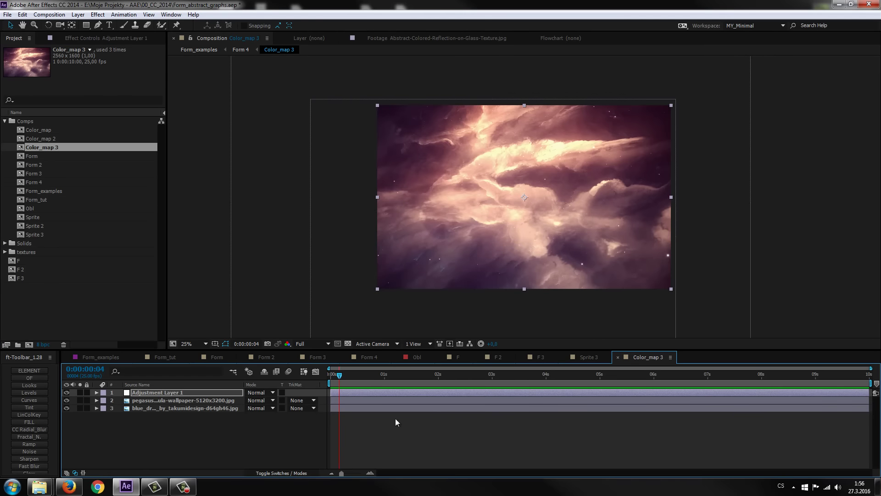
click(591, 353)
click(537, 357)
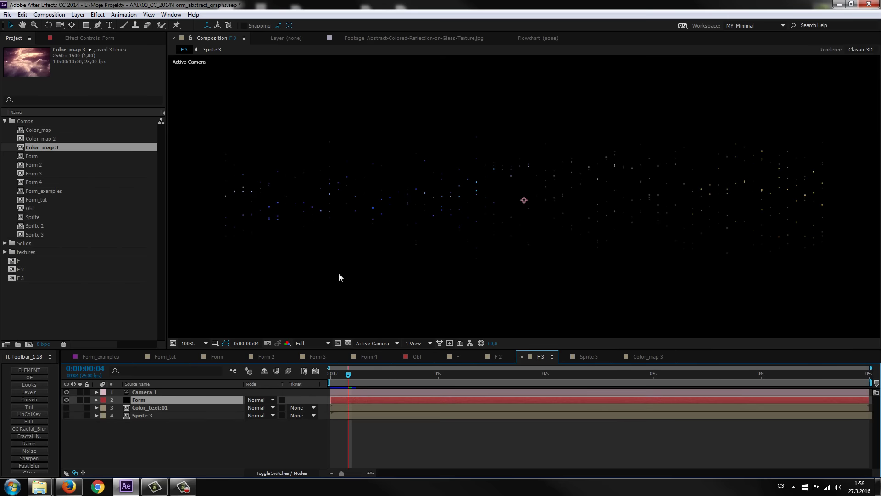
Add Color_map 3 as a hidden layer and set it as Form's Color and Alpha layer map
drag(28, 144, 67, 415)
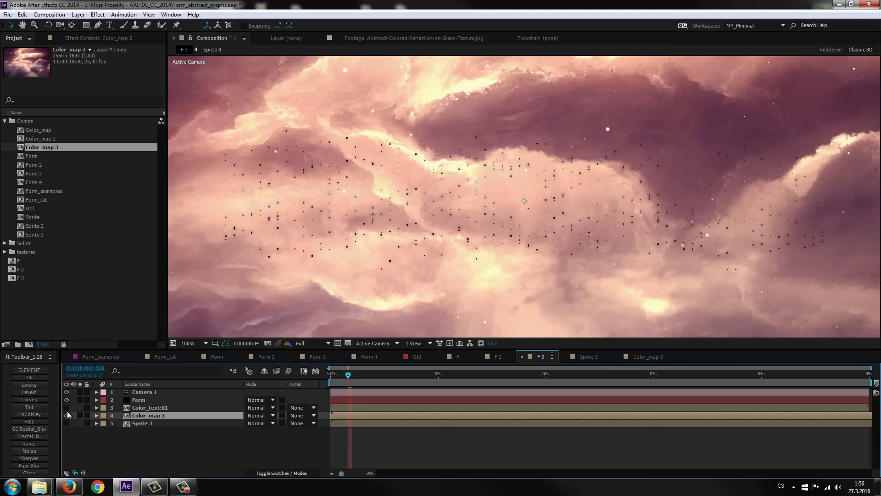
click(67, 415)
click(138, 399)
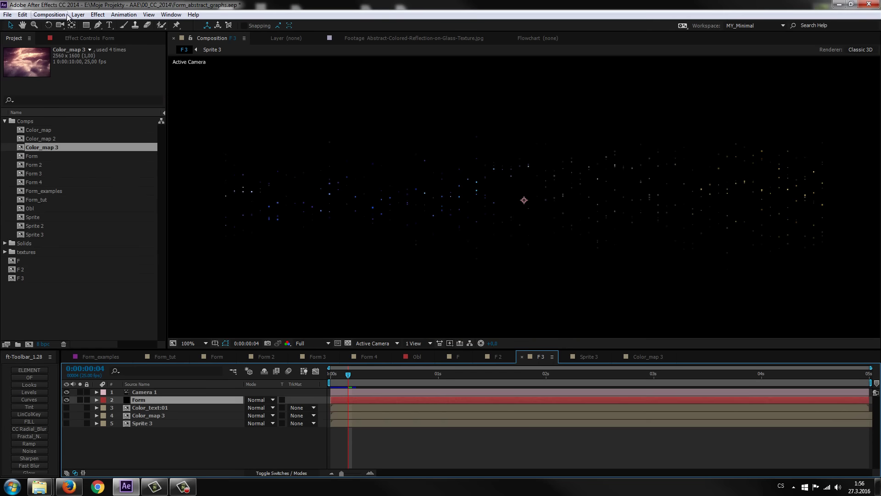
key(F3)
scroll(27, 239, down, 5)
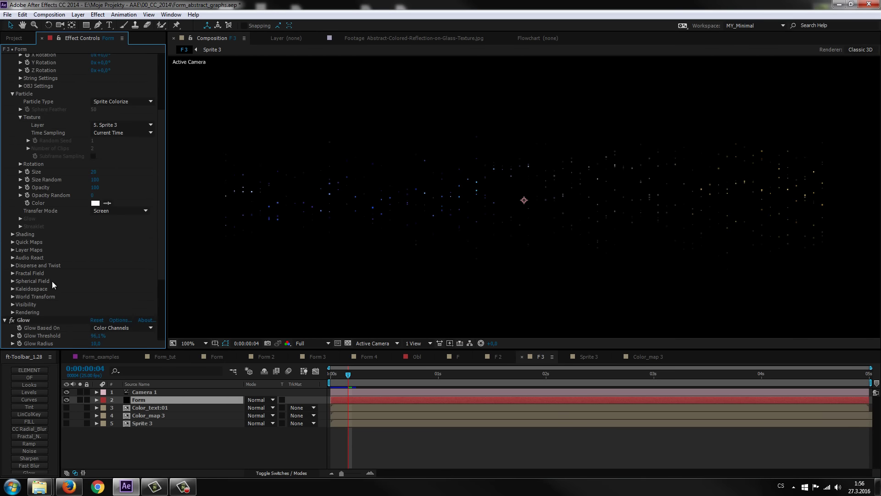
click(13, 250)
click(121, 266)
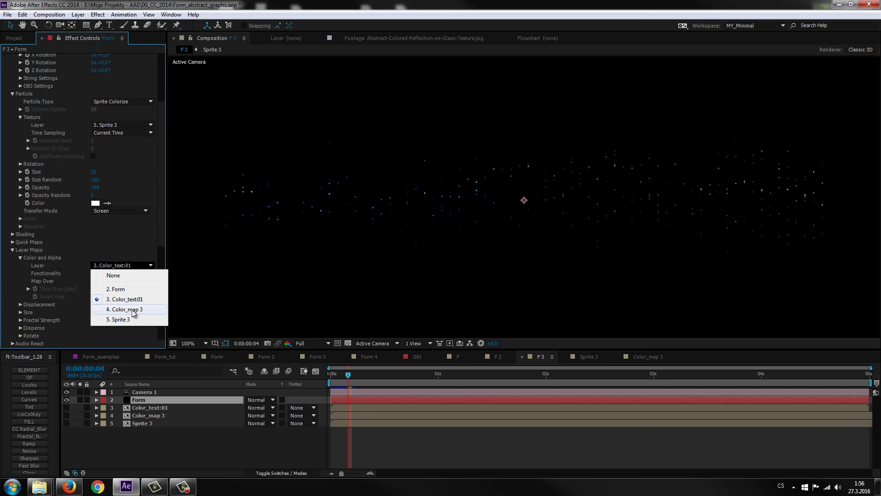
click(131, 310)
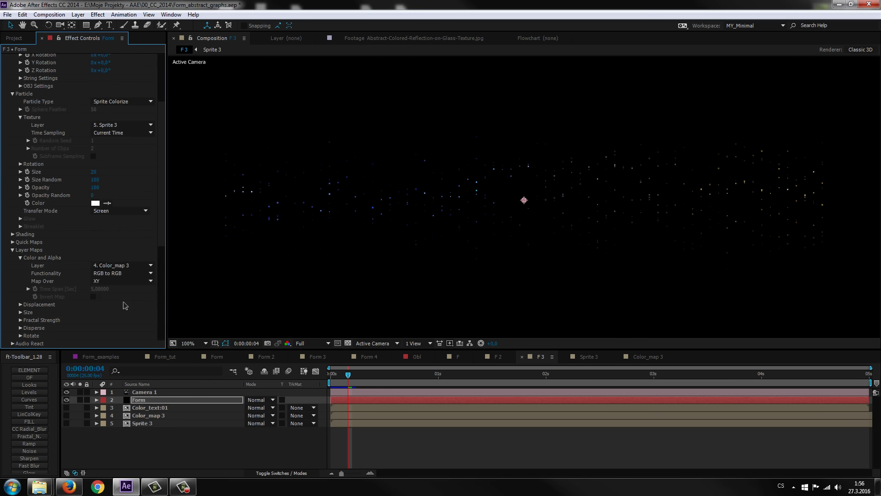
click(12, 250)
Scroll through Form's settings and briefly check the Sprite 3 composition
scroll(533, 216, down, 1)
scroll(533, 216, up, 2)
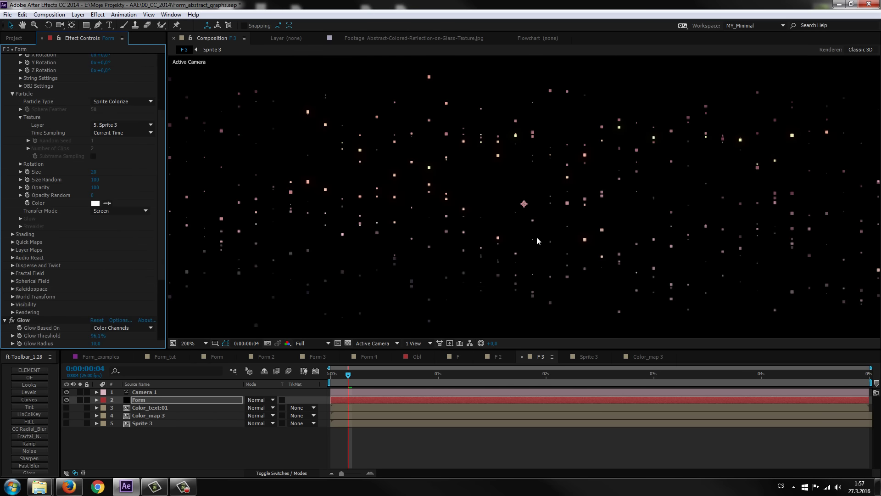
scroll(520, 239, down, 2)
scroll(478, 249, up, 1)
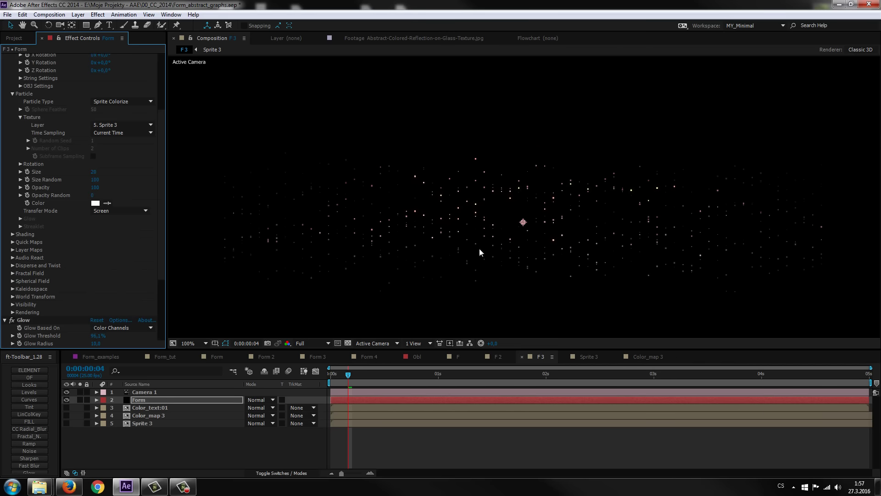
scroll(386, 224, down, 1)
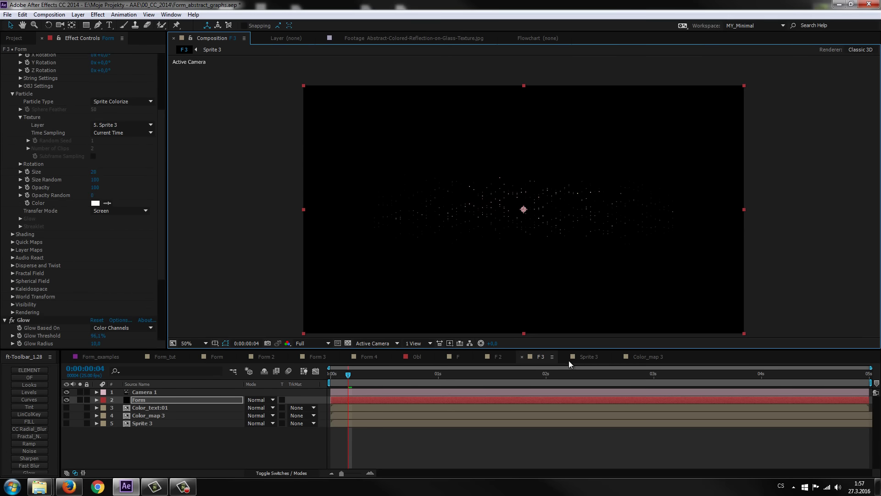
scroll(534, 271, up, 2)
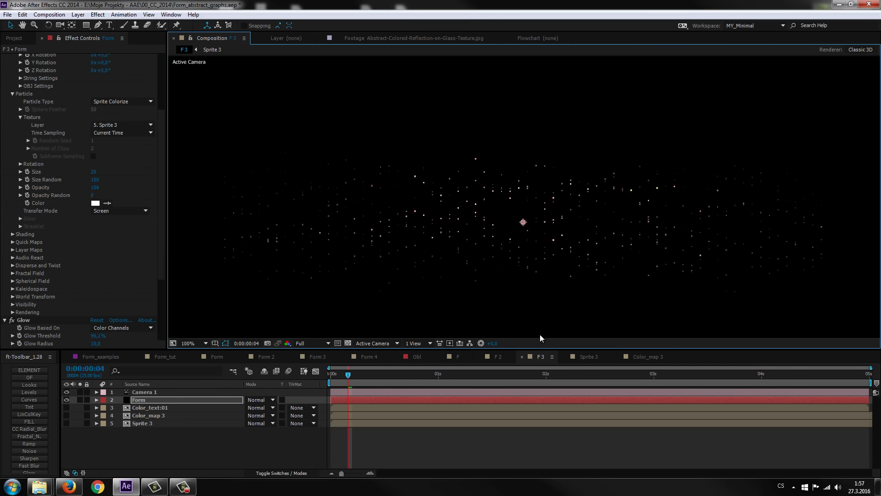
click(589, 357)
click(542, 358)
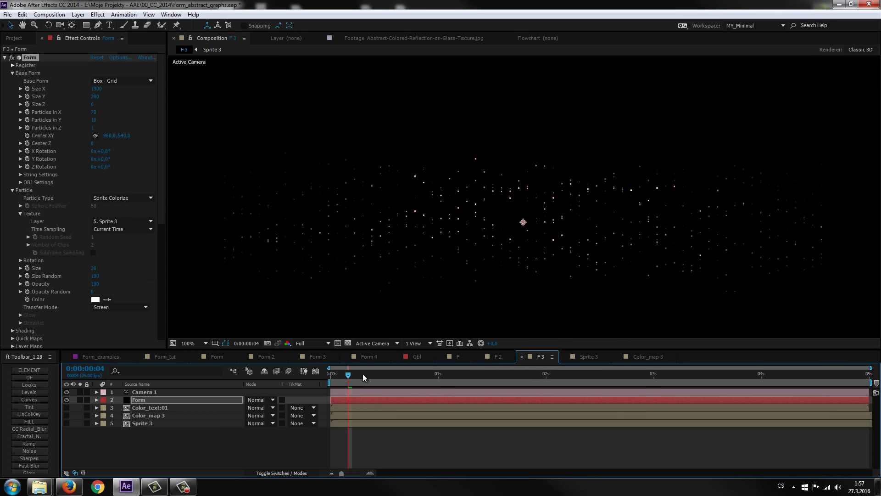
Move the current time to 0:00:18 and select the Form layer
drag(388, 375, 408, 375)
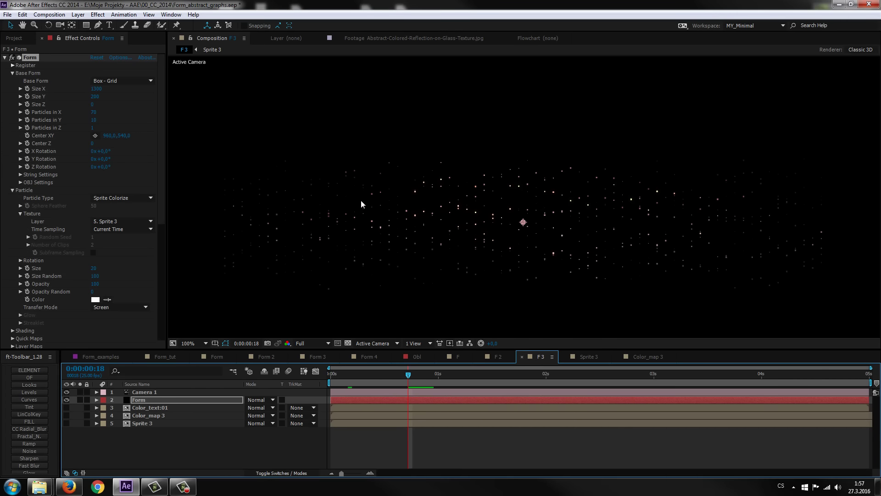
click(140, 400)
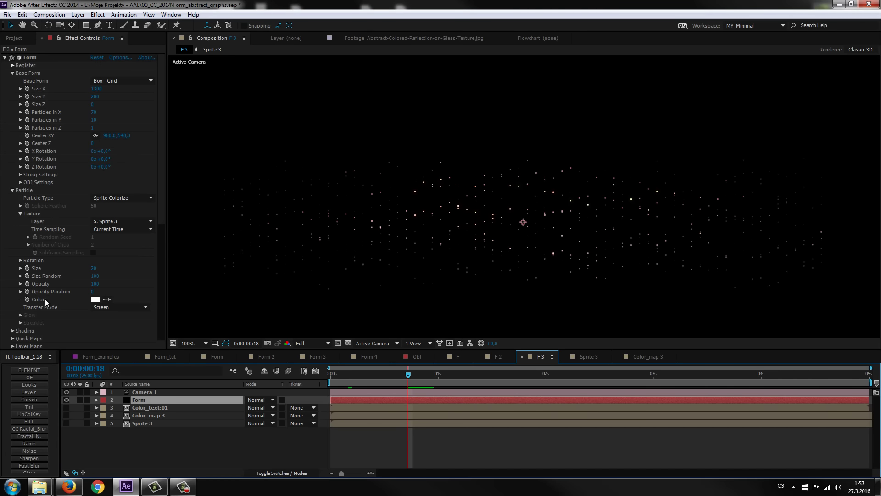
scroll(45, 299, down, 5)
scroll(43, 279, down, 3)
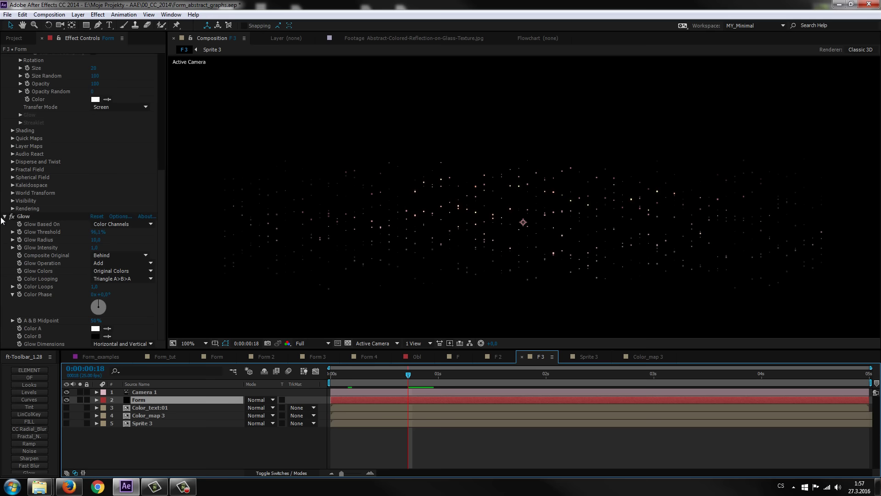
scroll(6, 220, up, 4)
Collapse Particle, expand Fractal Field, and enter a new Fractal Field Min limit
click(13, 118)
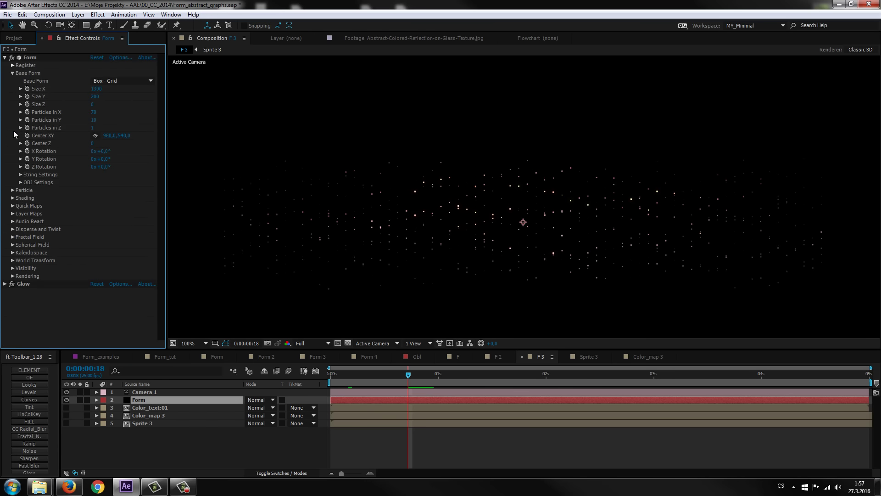
click(13, 237)
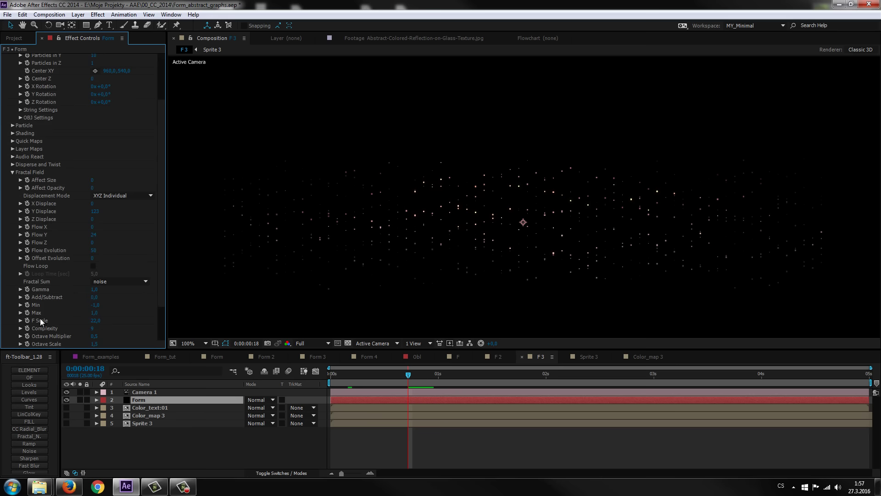
click(95, 305)
text(0)
text(-)
key(Return)
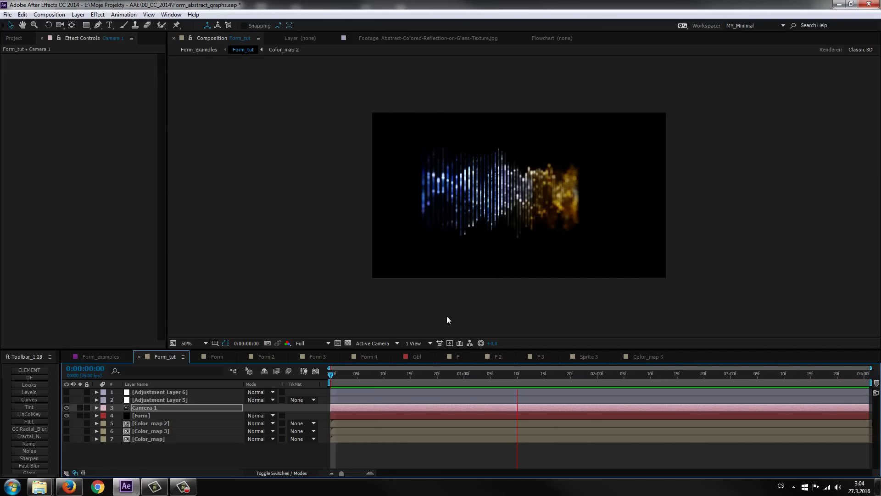
Switch from After Effects to the browser showing YouTube's video manager filtered by 'form'
key(alt+Tab)
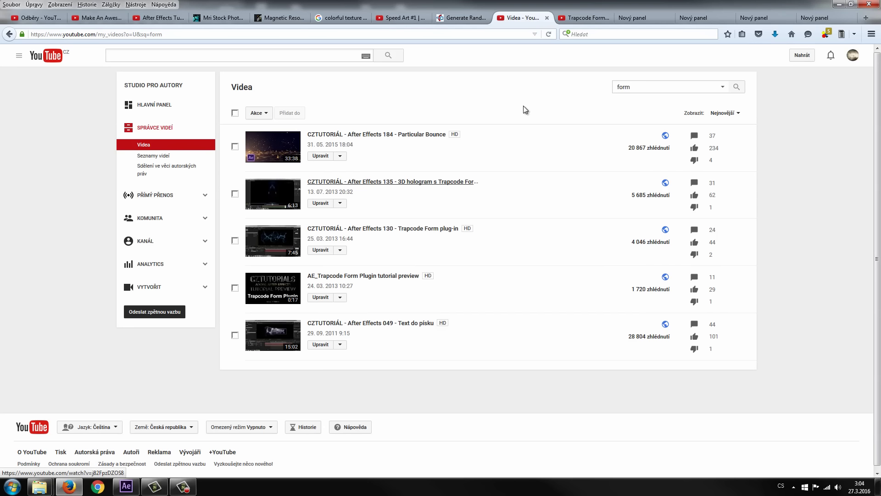
Play the Trapcode Form – Particle life video briefly, then minimize the browser to return to After Effects
click(588, 19)
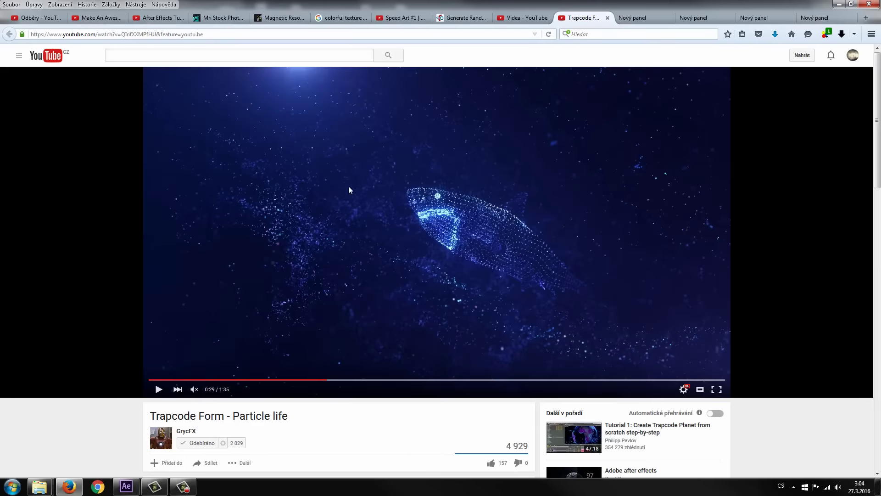
click(159, 390)
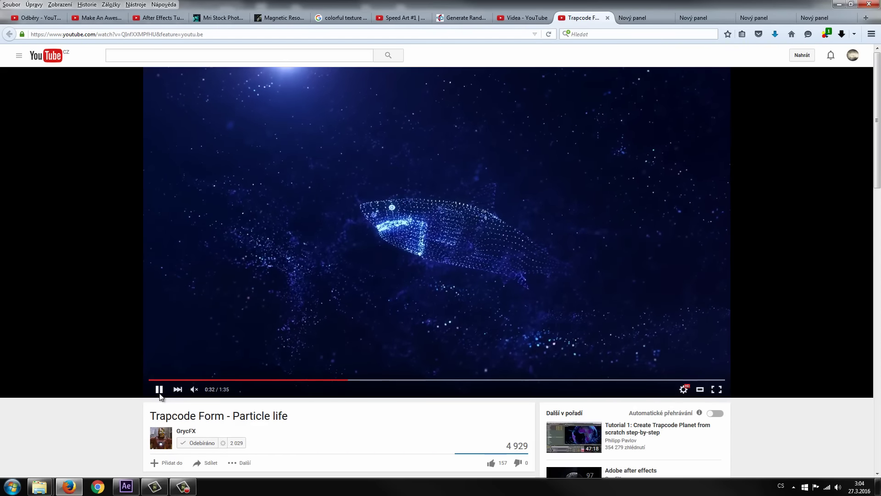
click(838, 4)
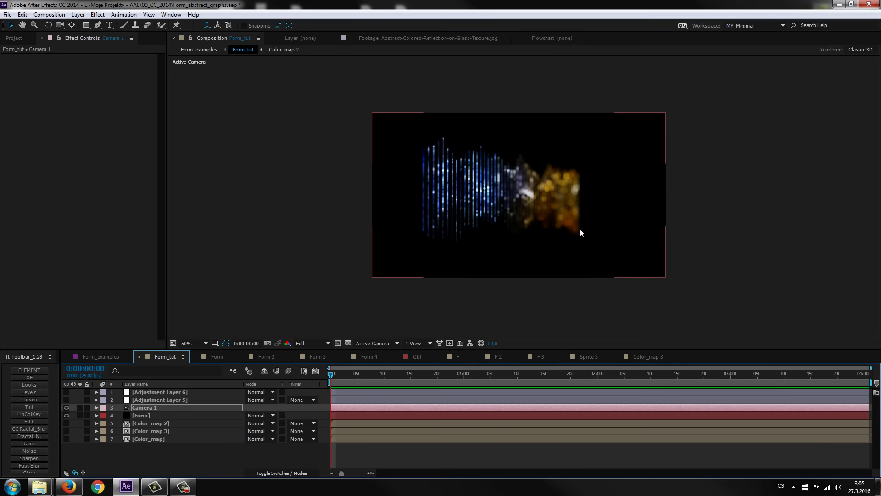